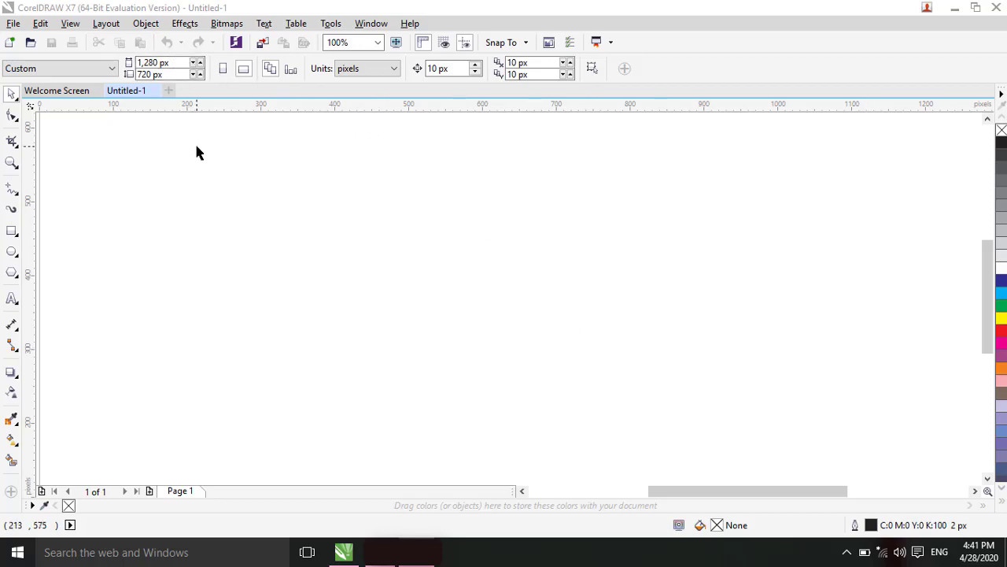
# - Draw a near-circular ellipse of about 226 by 220 px and move its centre to about X 536, Y 319 px
pyautogui.click(12, 254)
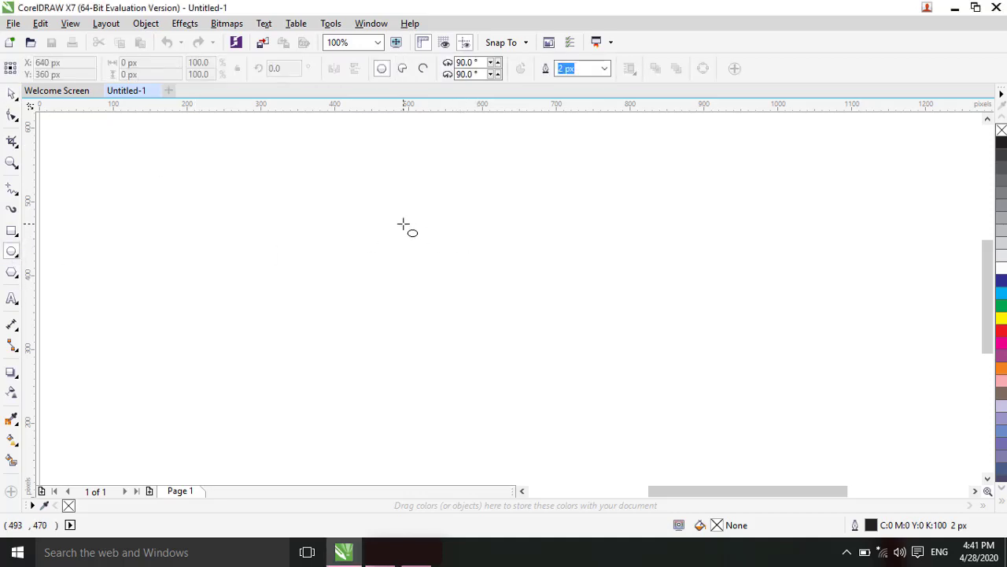
pyautogui.moveTo(403, 224)
pyautogui.mouseDown()
pyautogui.moveTo(595, 355)
pyautogui.moveTo(595, 404)
pyautogui.moveTo(548, 333)
pyautogui.moveTo(472, 299)
pyautogui.moveTo(487, 305)
pyautogui.mouseUp()
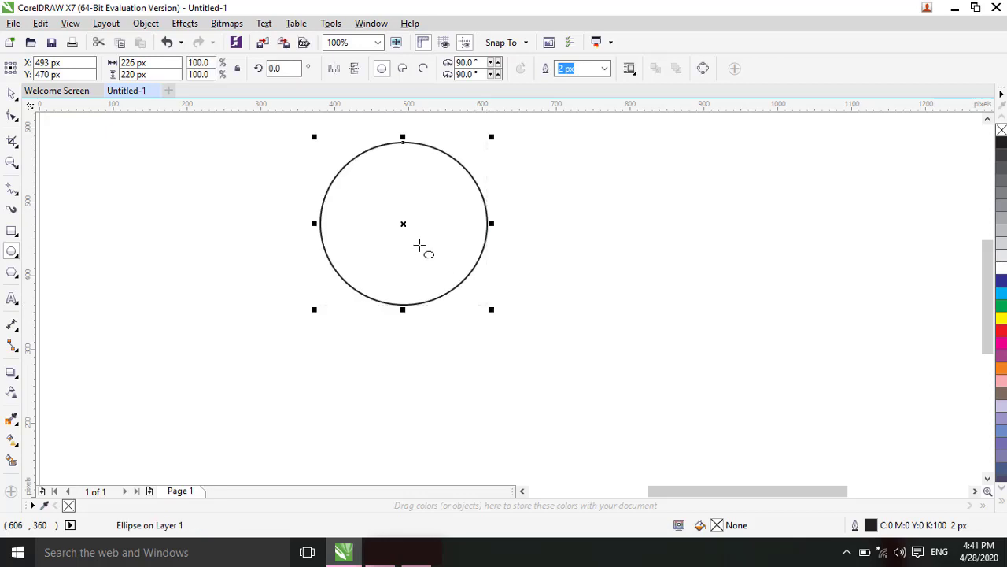
pyautogui.moveTo(404, 225); pyautogui.dragTo(438, 316)
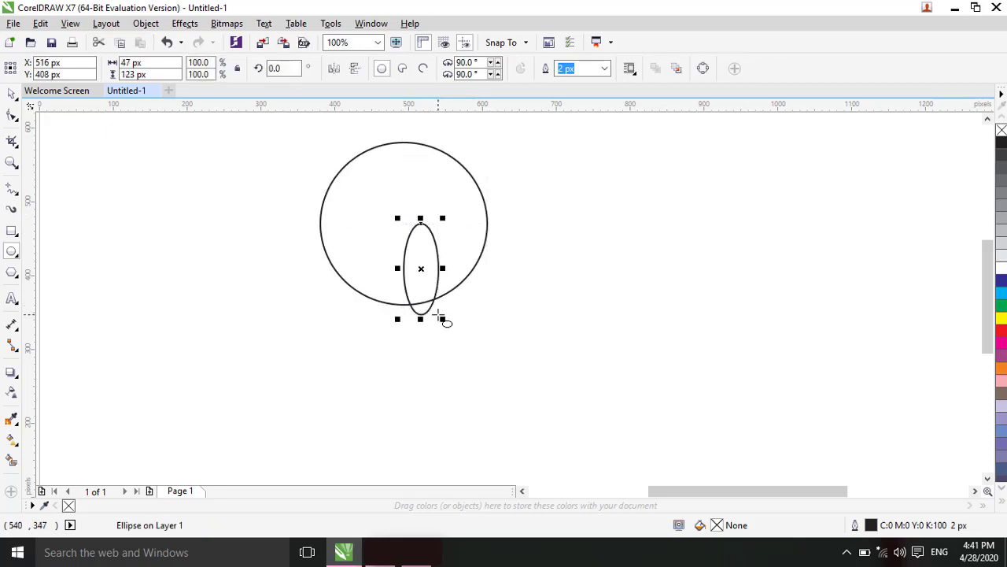
pyautogui.press('Delete')
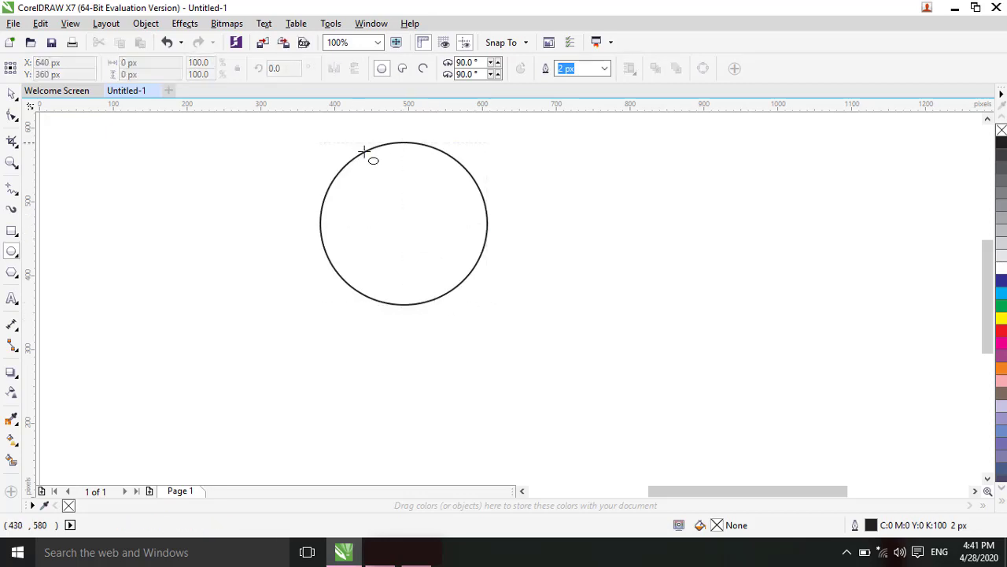
pyautogui.click(366, 150)
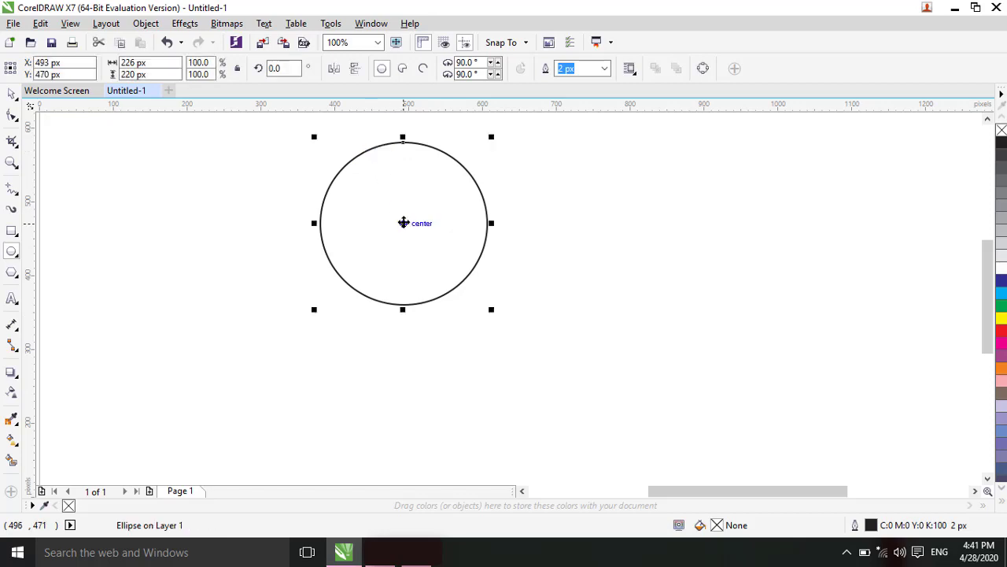
pyautogui.moveTo(404, 223); pyautogui.dragTo(435, 335)
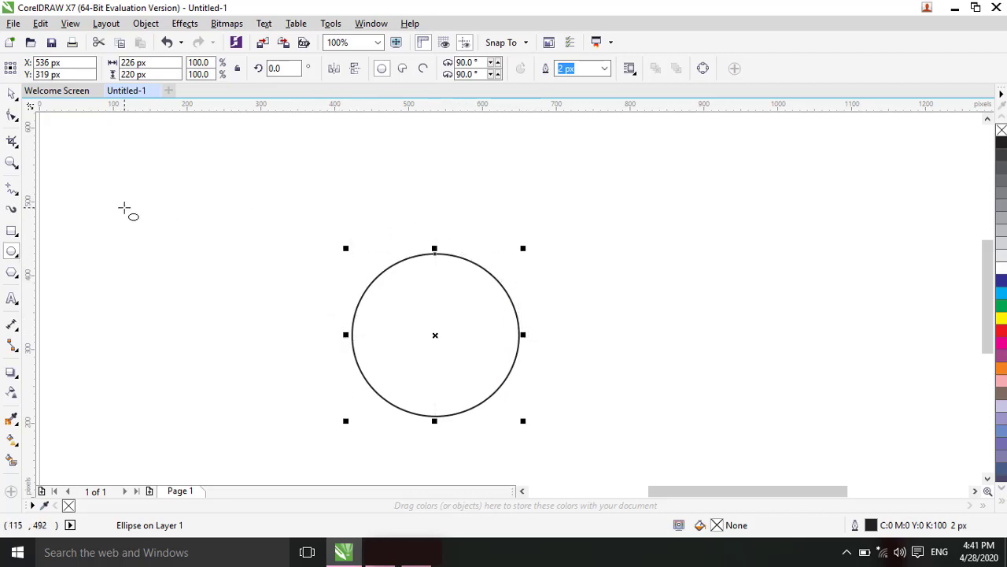
# - Add the artistic text "asdf asdf" above the circle and move it down to touch the circle's top edge
pyautogui.click(12, 299)
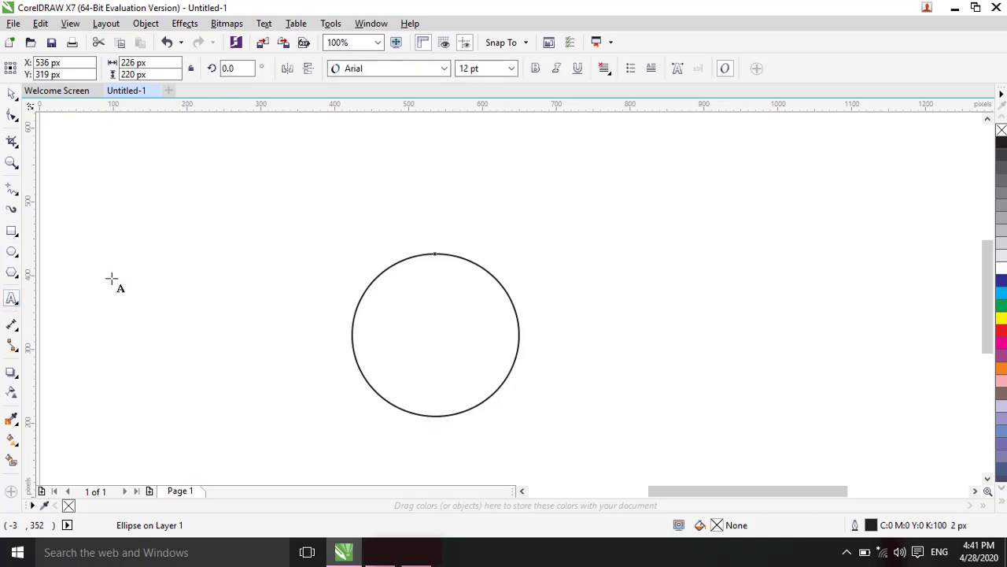
pyautogui.click(314, 222)
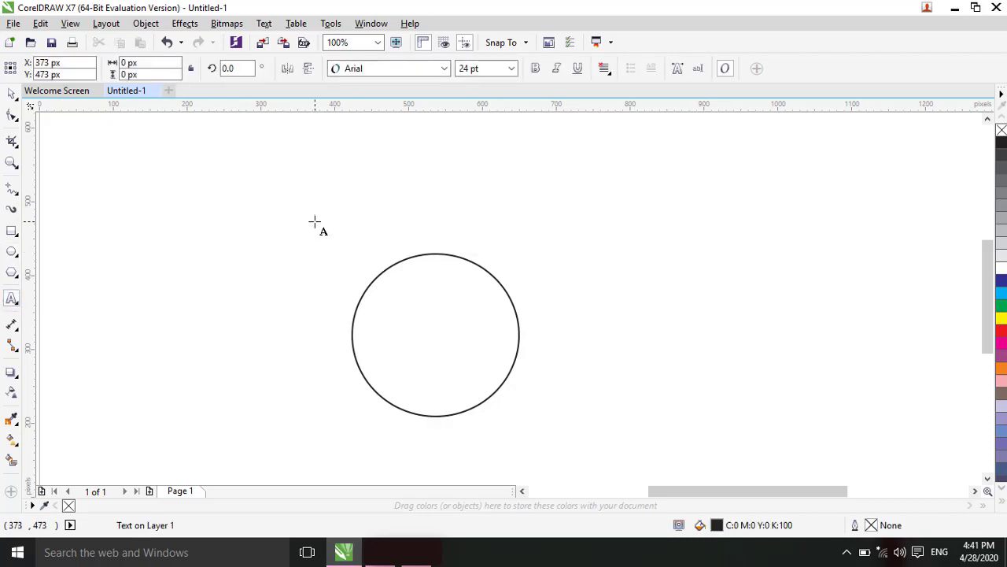
pyautogui.write('asdf a')
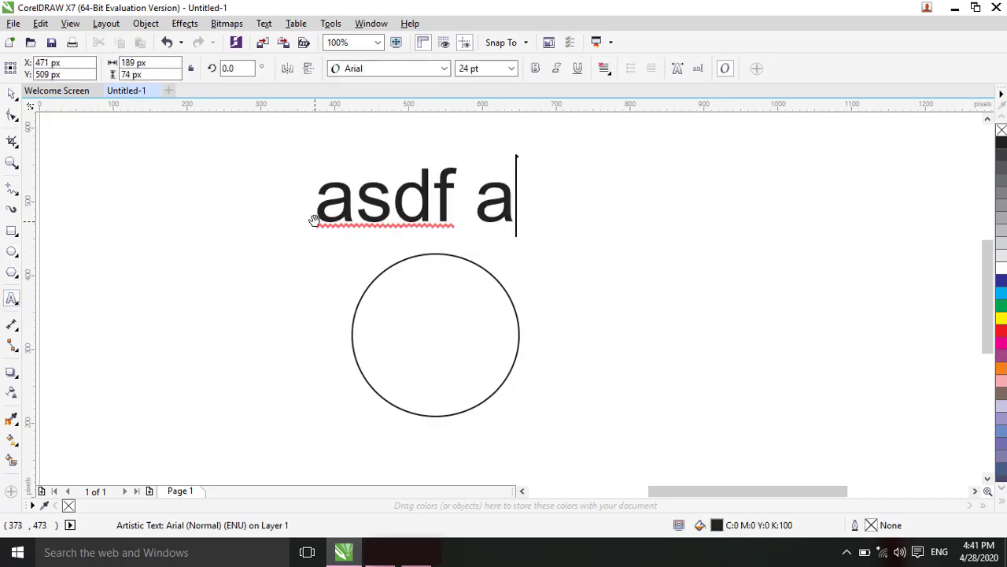
pyautogui.write('sdf')
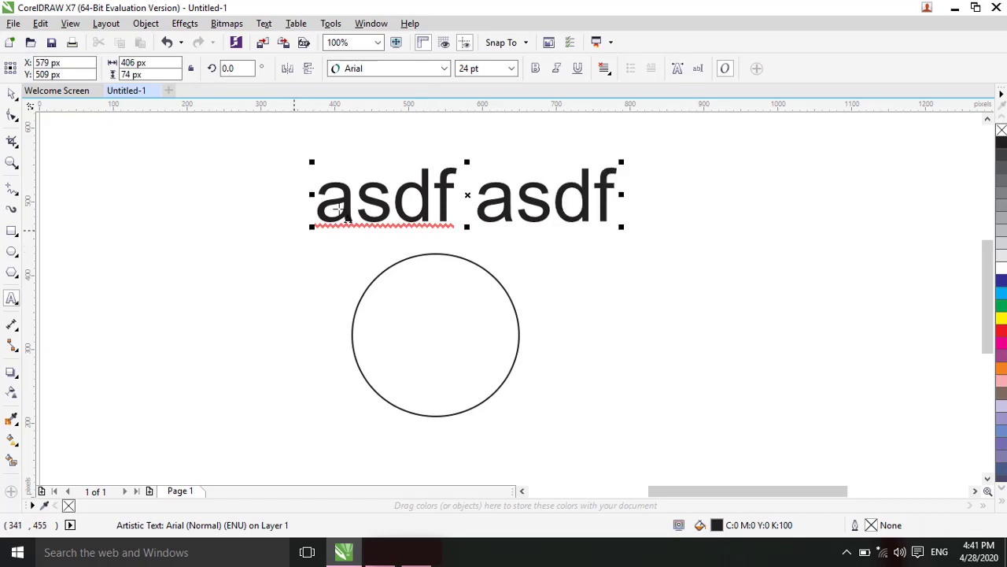
pyautogui.moveTo(467, 196)
pyautogui.mouseDown()
pyautogui.moveTo(427, 236)
pyautogui.moveTo(423, 225)
pyautogui.mouseUp()
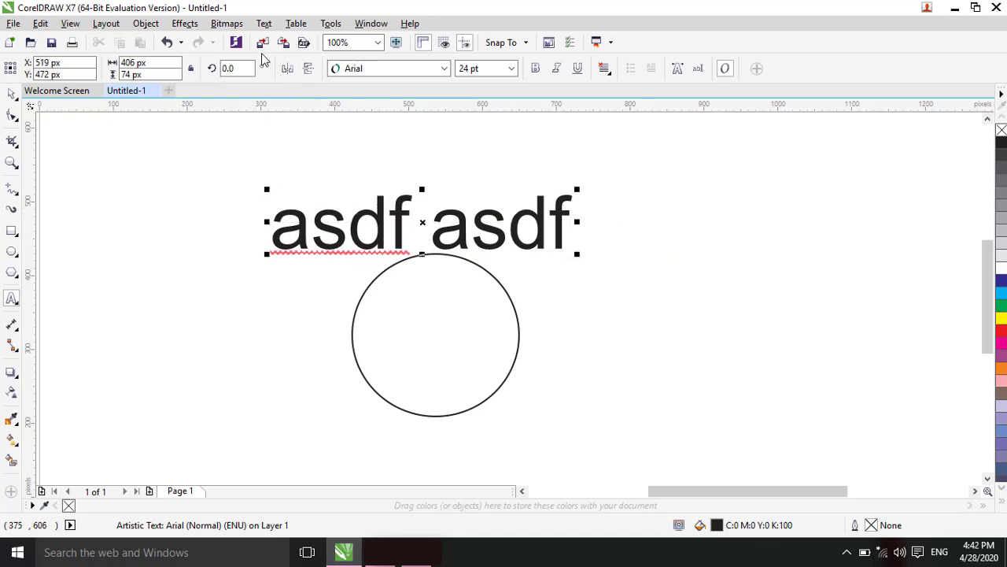
# - Try to fit the text along the circle's path and undo the placement
pyautogui.click(265, 24)
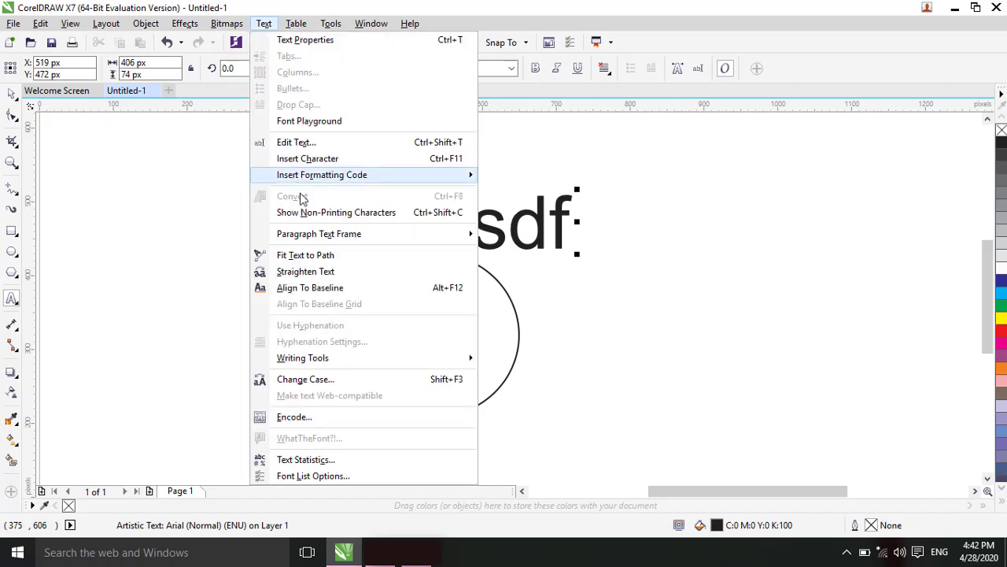
pyautogui.click(315, 256)
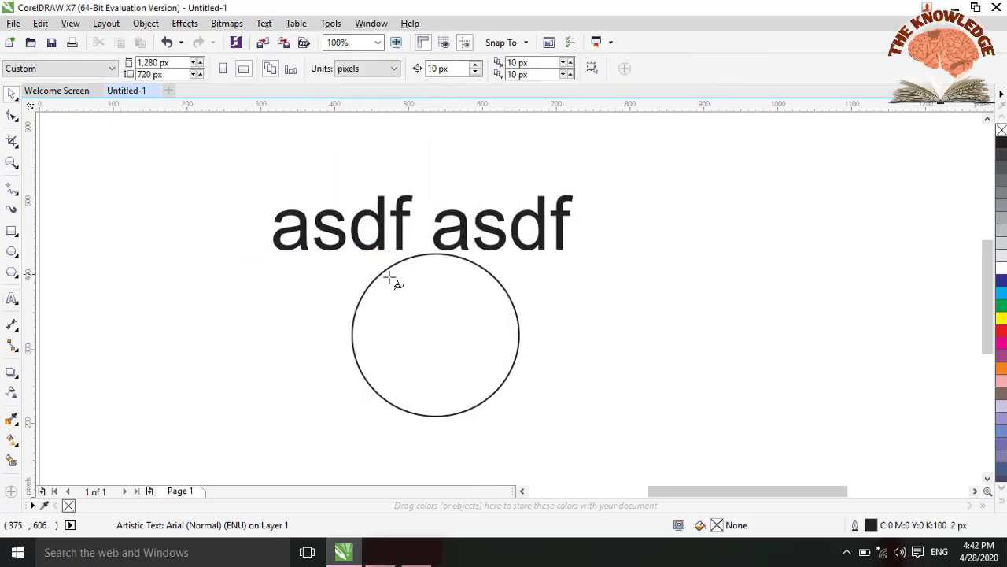
pyautogui.click(431, 223)
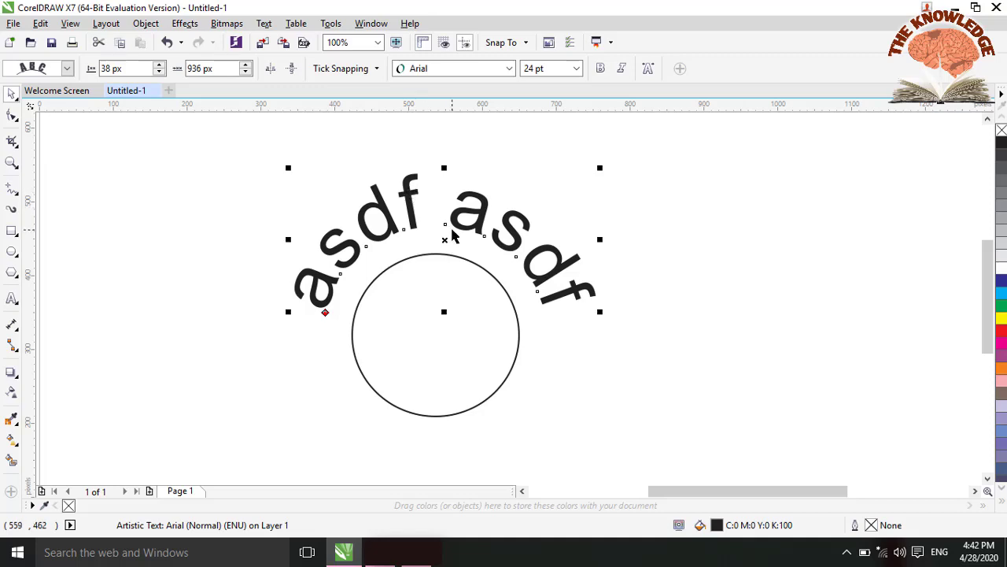
pyautogui.hotkey('ctrl', 'z')
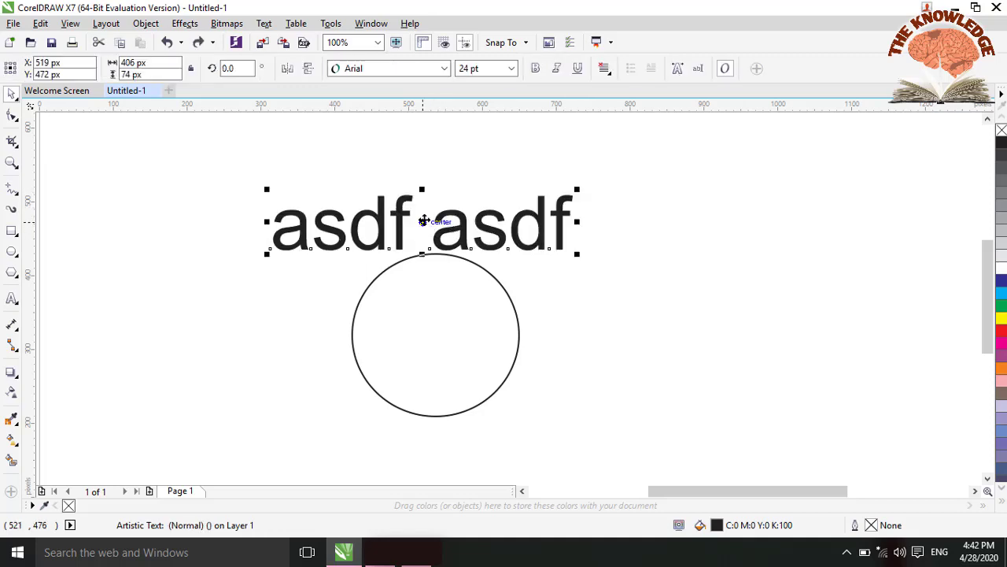
# - Centre the text over the circle at about X 536, Y 466 px and convert it to curves
pyautogui.moveTo(423, 221)
pyautogui.mouseDown()
pyautogui.moveTo(421, 260)
pyautogui.moveTo(437, 225)
pyautogui.mouseUp()
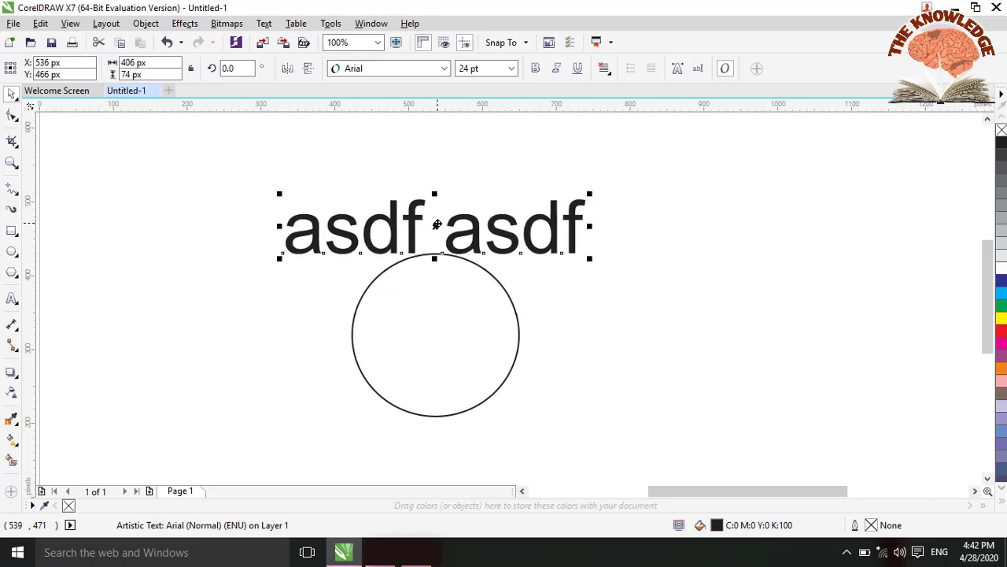
pyautogui.click(436, 225)
pyautogui.click(412, 215)
pyautogui.hotkey('ctrl', 'q')
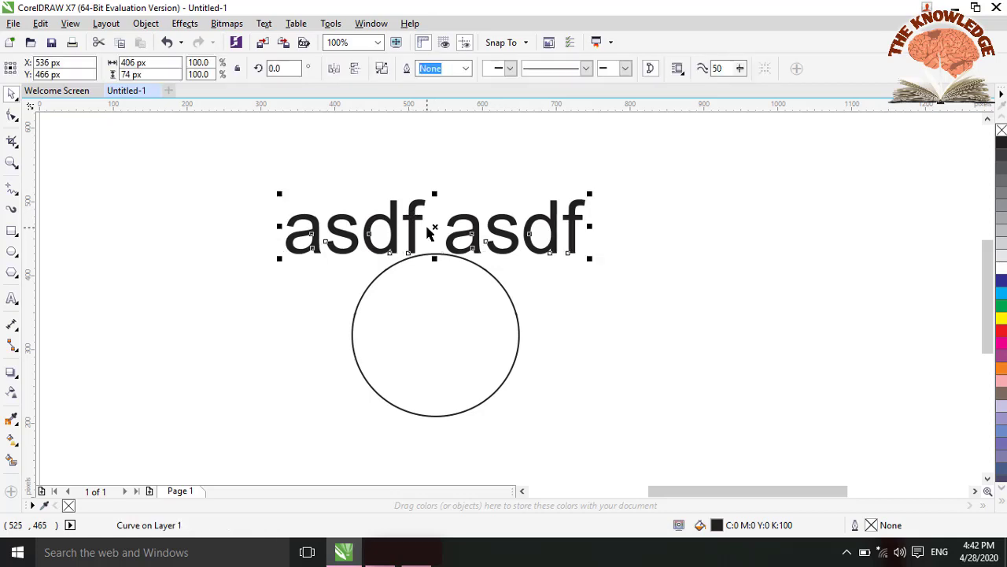
# - Duplicate the converted text straight down to the circle's lower edge, centred at about X 536, Y 187 px
pyautogui.moveTo(434, 226); pyautogui.dragTo(435, 417)
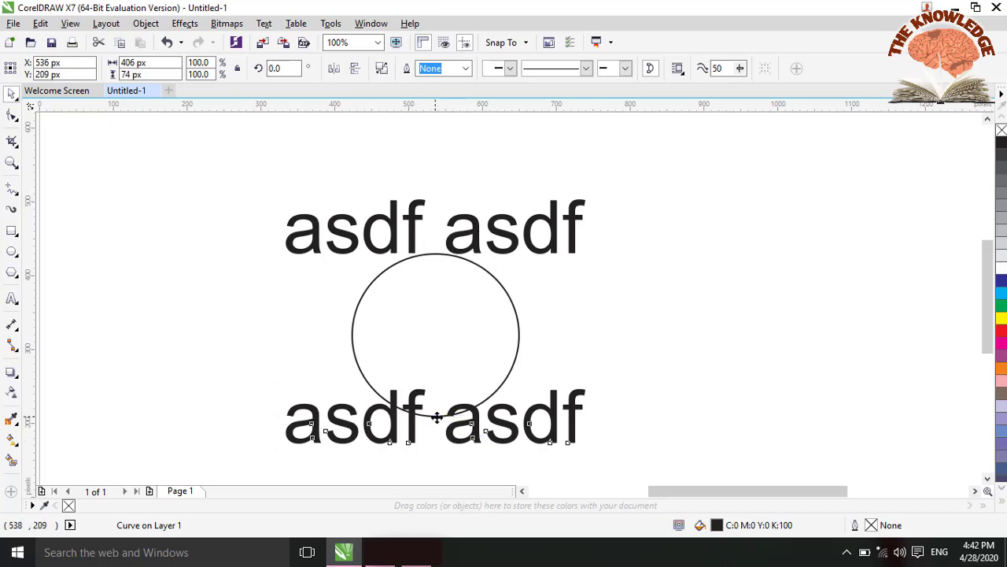
pyautogui.moveTo(438, 416); pyautogui.dragTo(437, 433)
pyautogui.click(640, 302)
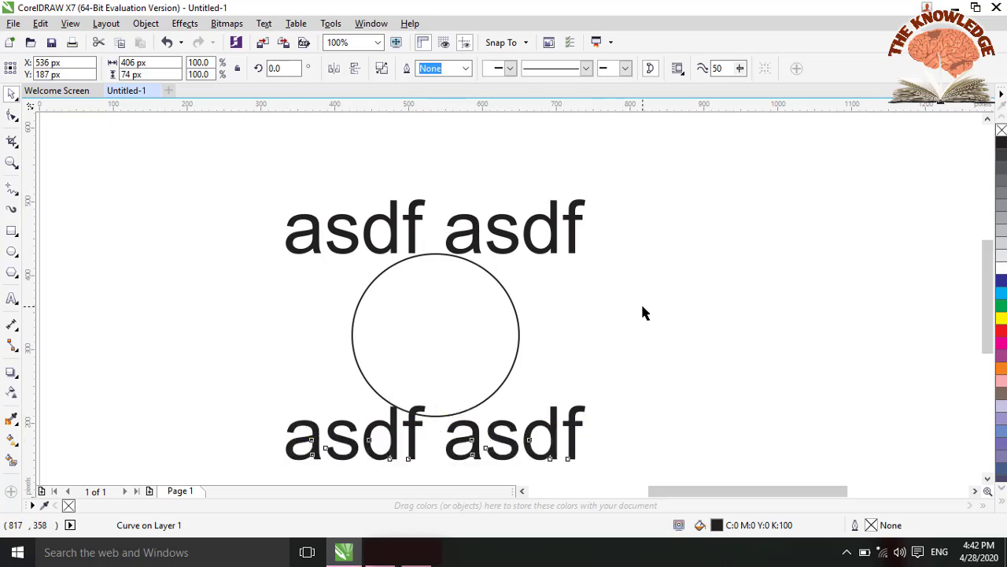
# - Try to fit the lower text copy to the circle with Fit Text to Path
pyautogui.moveTo(241, 398); pyautogui.dragTo(635, 437)
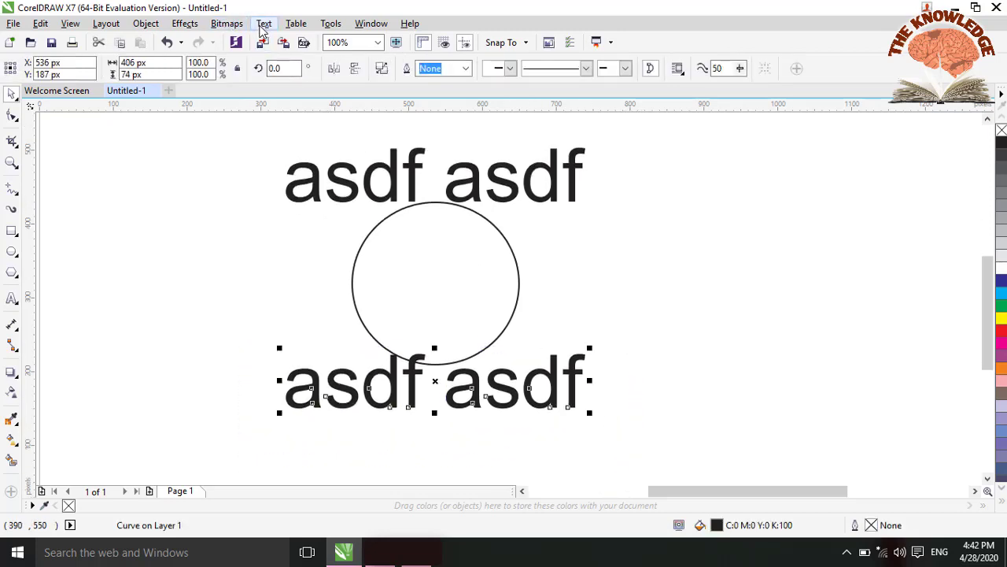
pyautogui.click(263, 24)
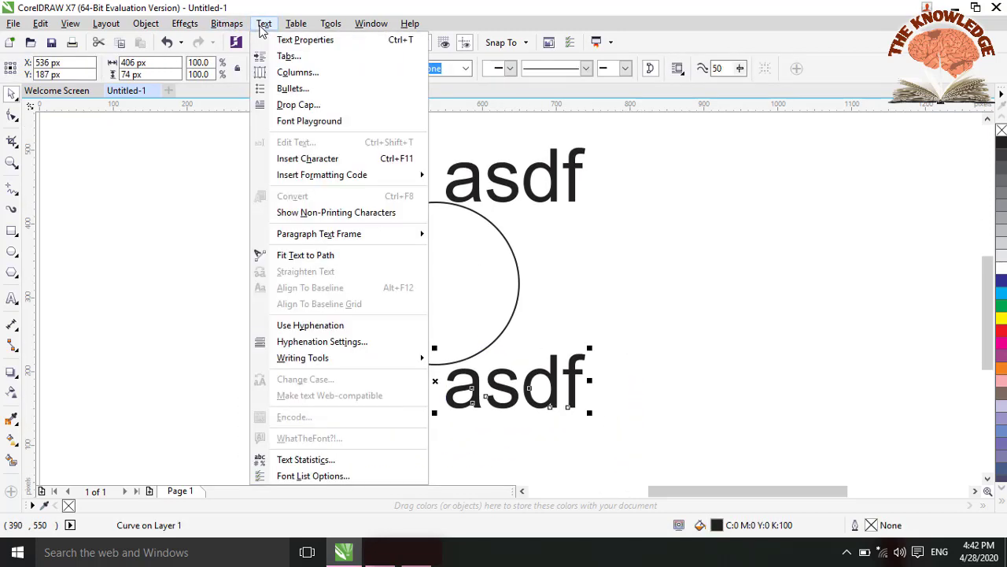
pyautogui.click(305, 255)
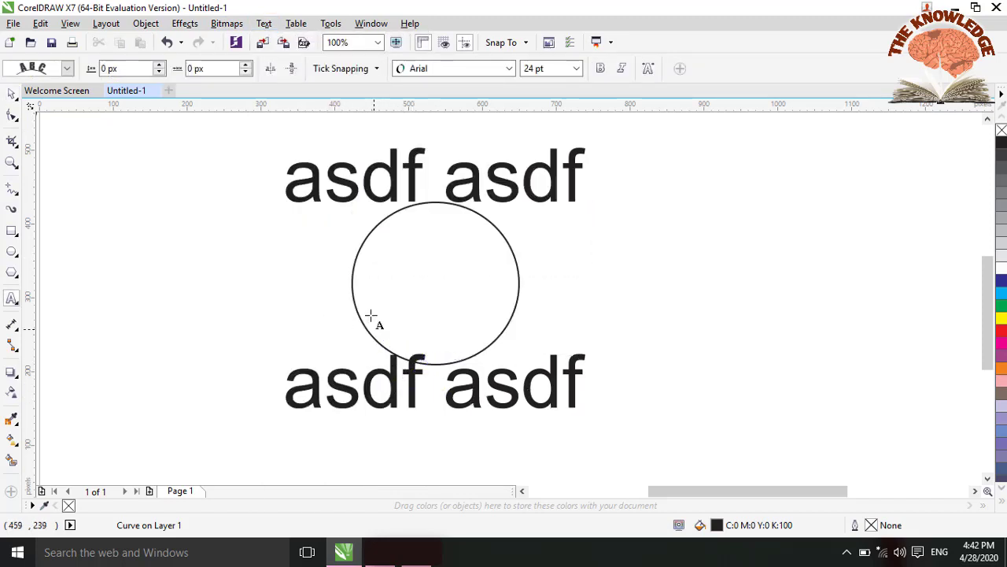
pyautogui.click(415, 331)
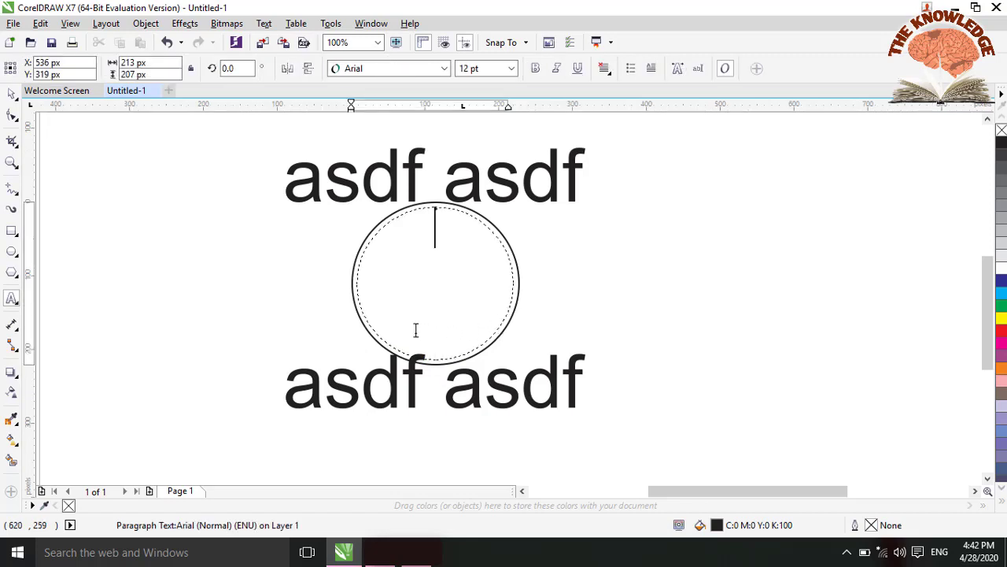
pyautogui.click(512, 366)
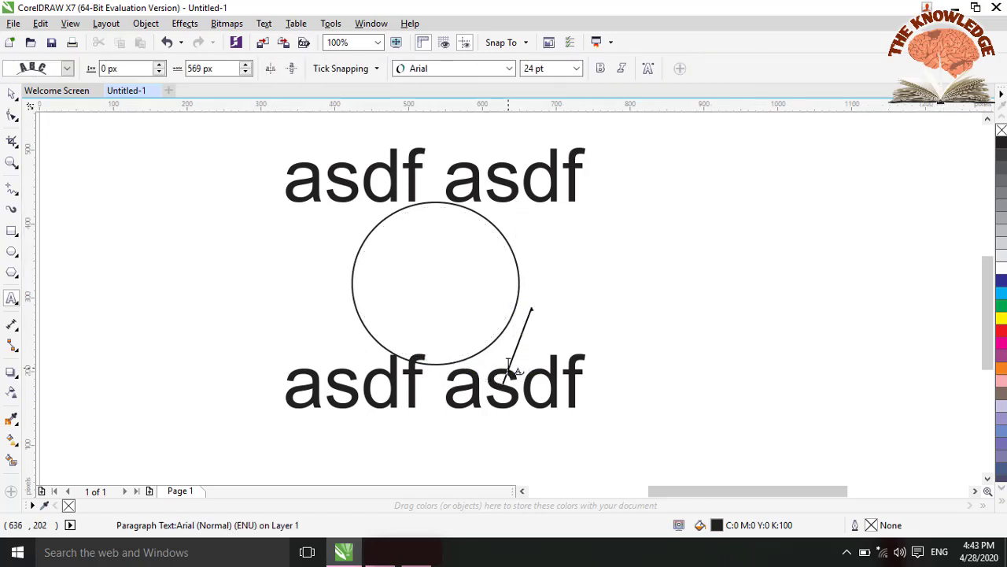
pyautogui.click(584, 368)
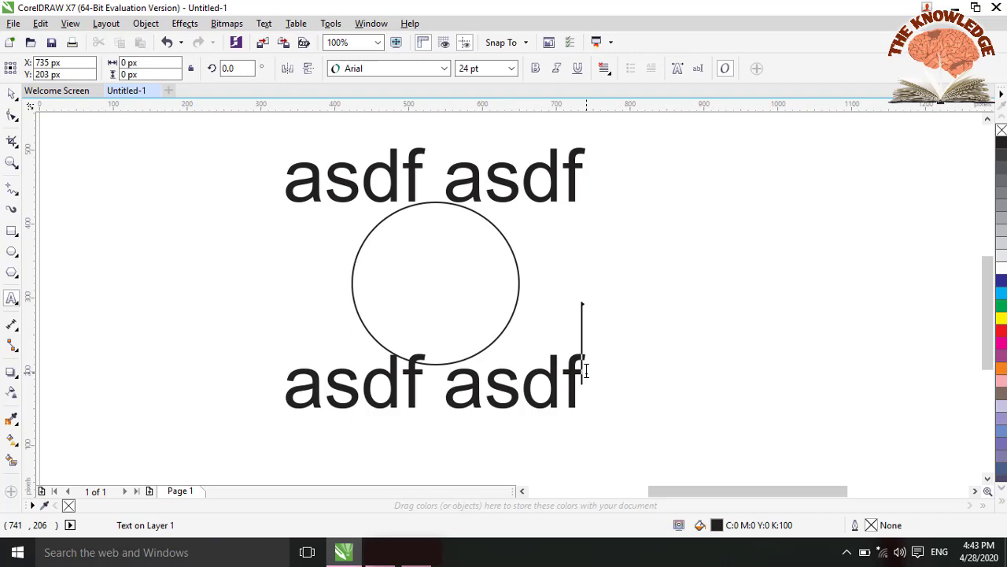
pyautogui.click(11, 96)
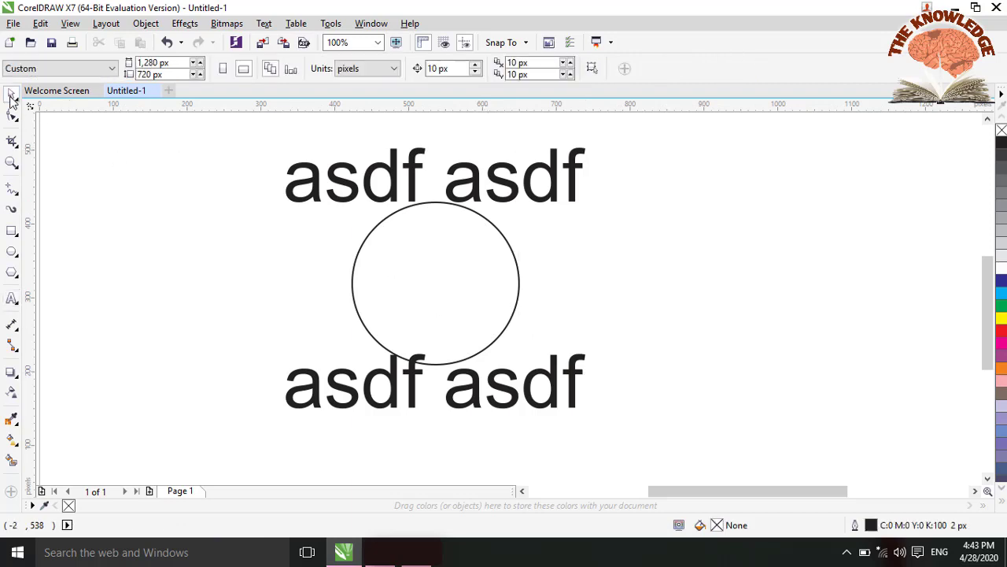
# - Retry Fit Text to Path with the lower text copy selected and discard the empty paragraph text frame
pyautogui.click(385, 379)
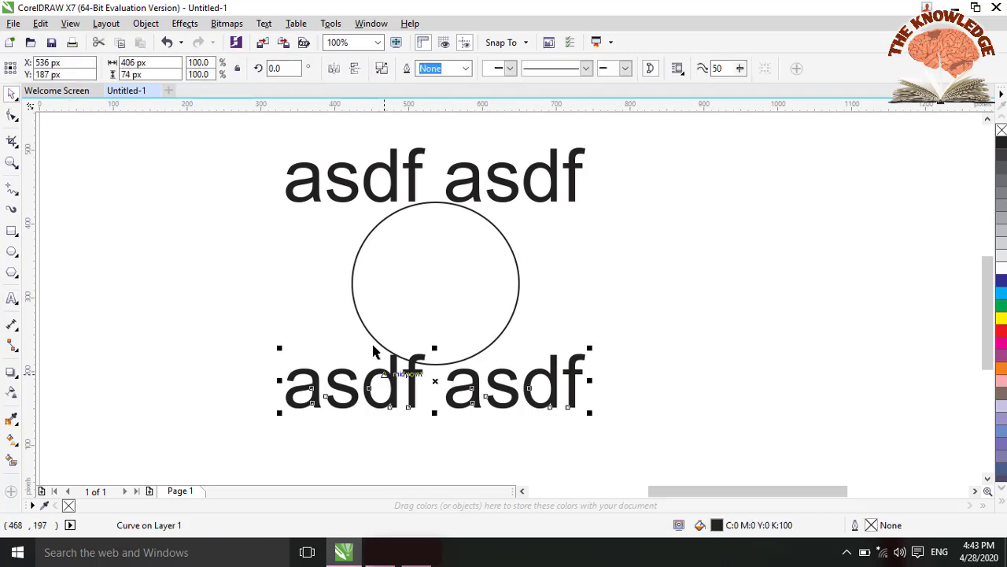
pyautogui.click(264, 24)
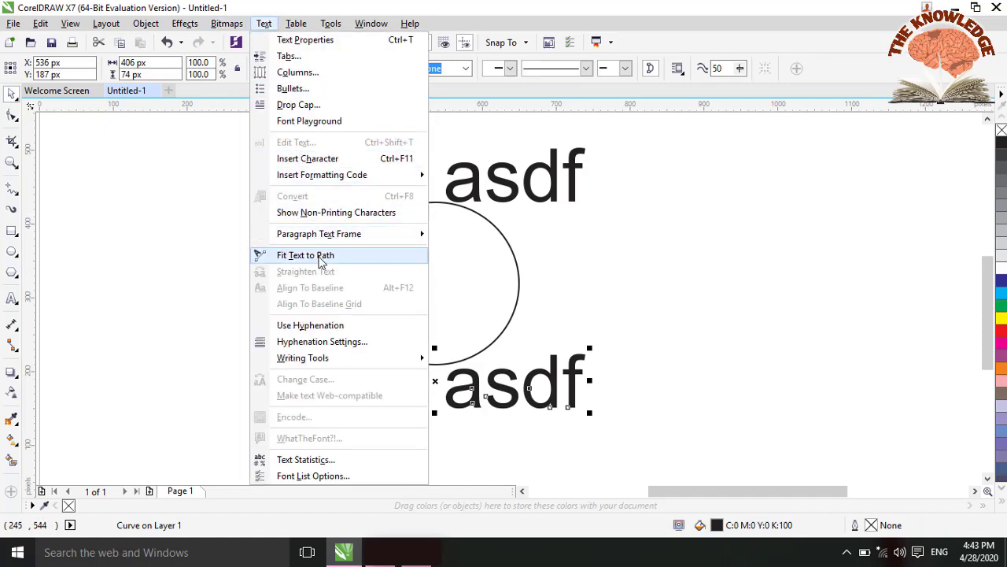
pyautogui.click(305, 255)
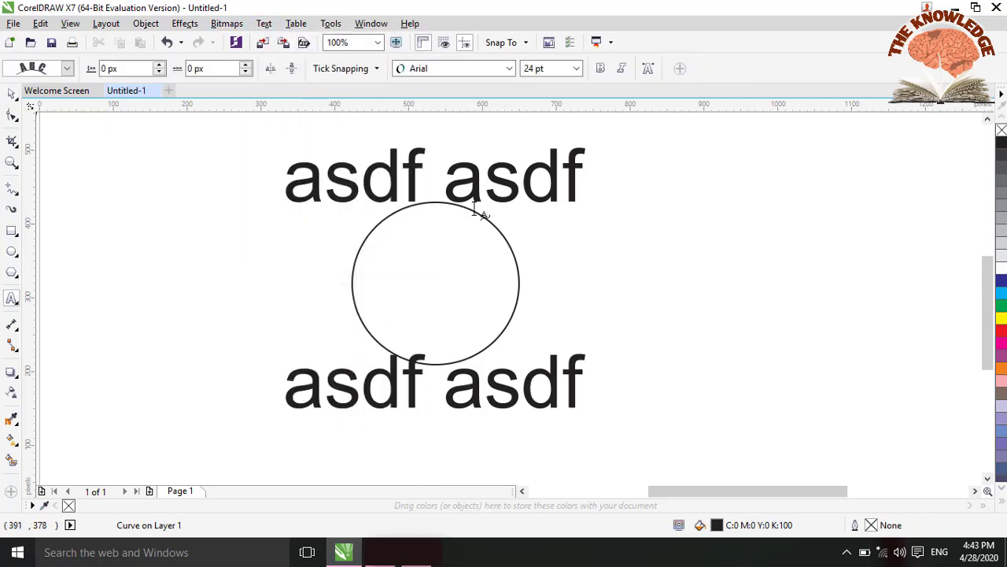
pyautogui.moveTo(431, 190); pyautogui.dragTo(351, 346)
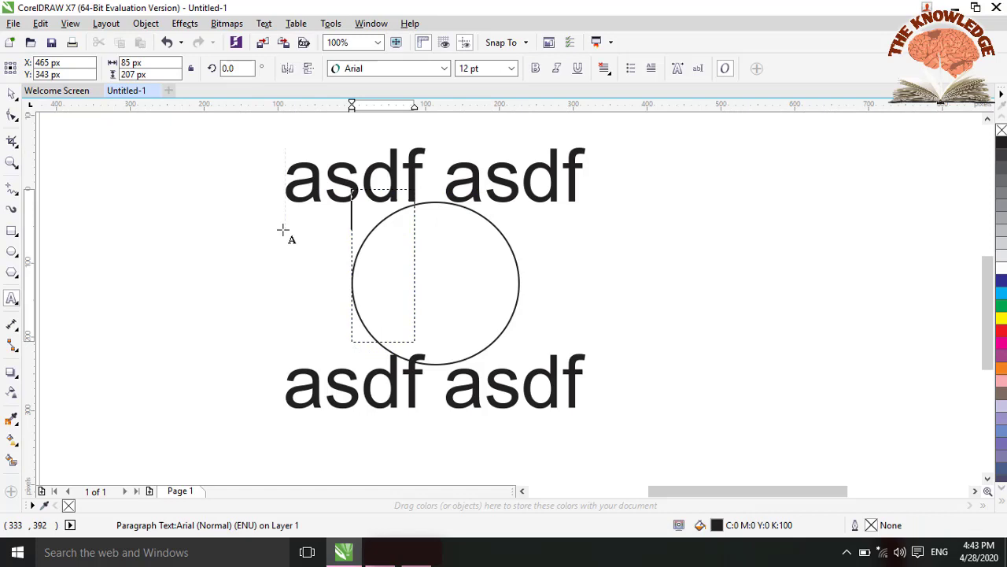
pyautogui.click(14, 96)
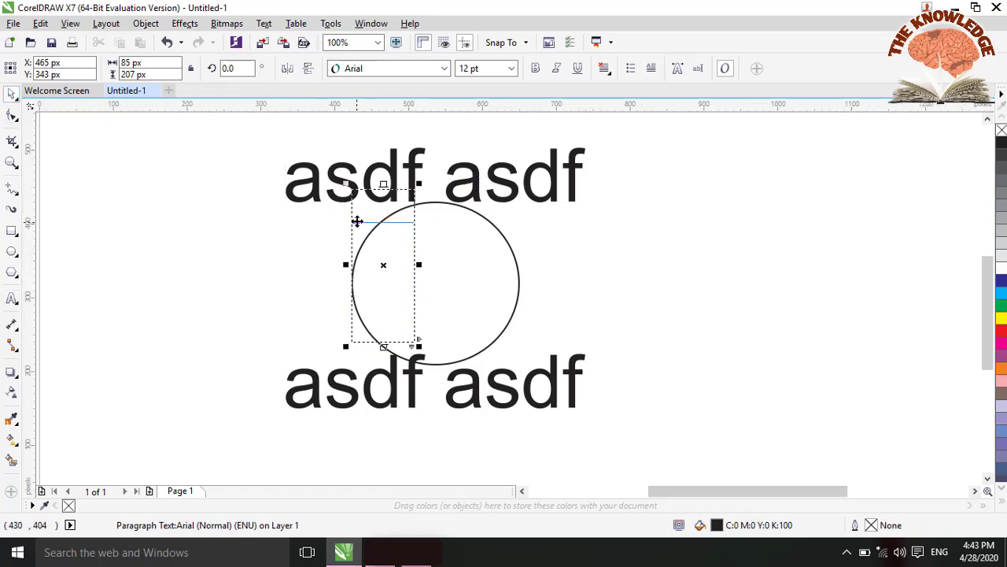
pyautogui.press('Escape')
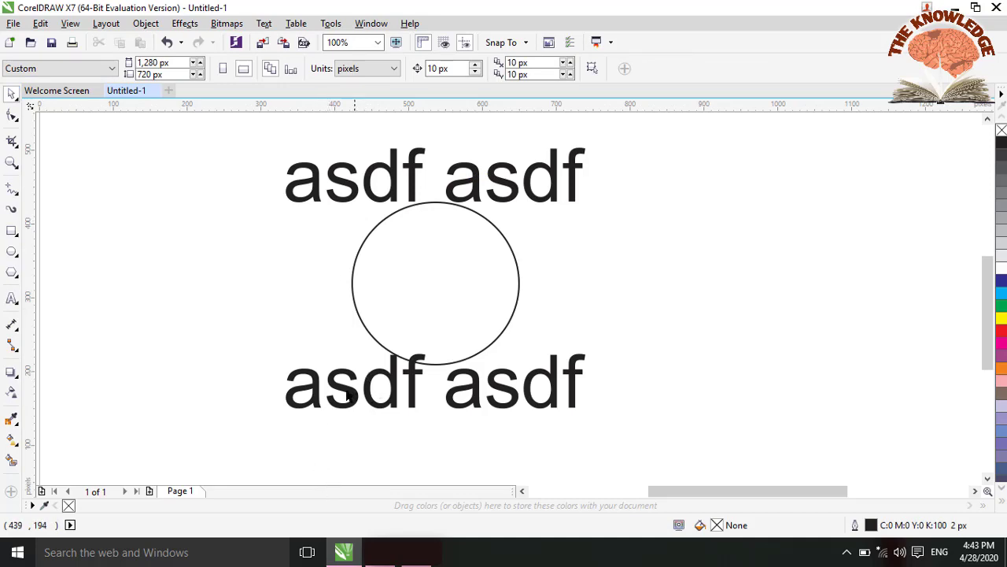
# - Move the lower text copy to the left side of the circle, centred at about X 227, Y 281 px
pyautogui.moveTo(346, 395); pyautogui.dragTo(117, 324)
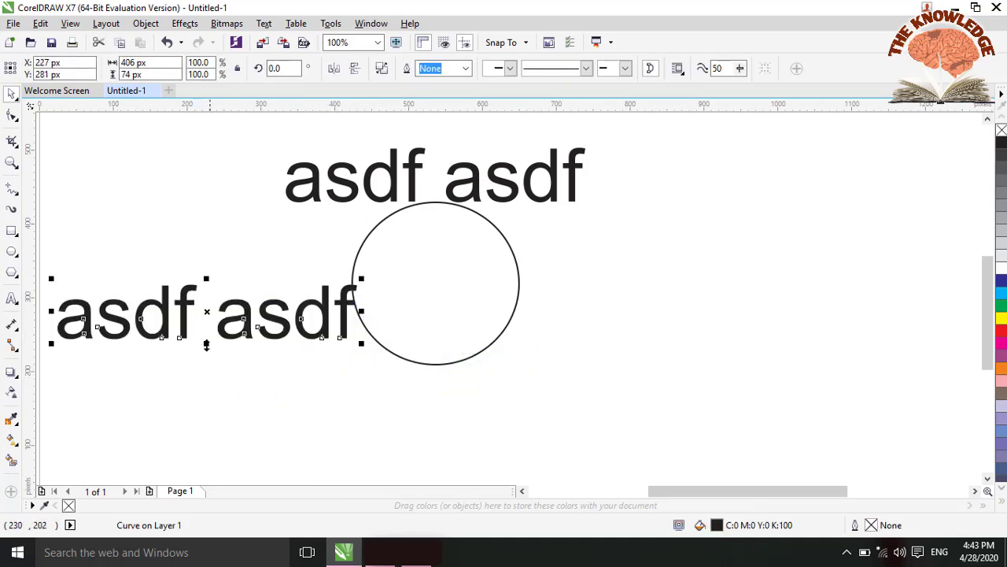
pyautogui.click(204, 311)
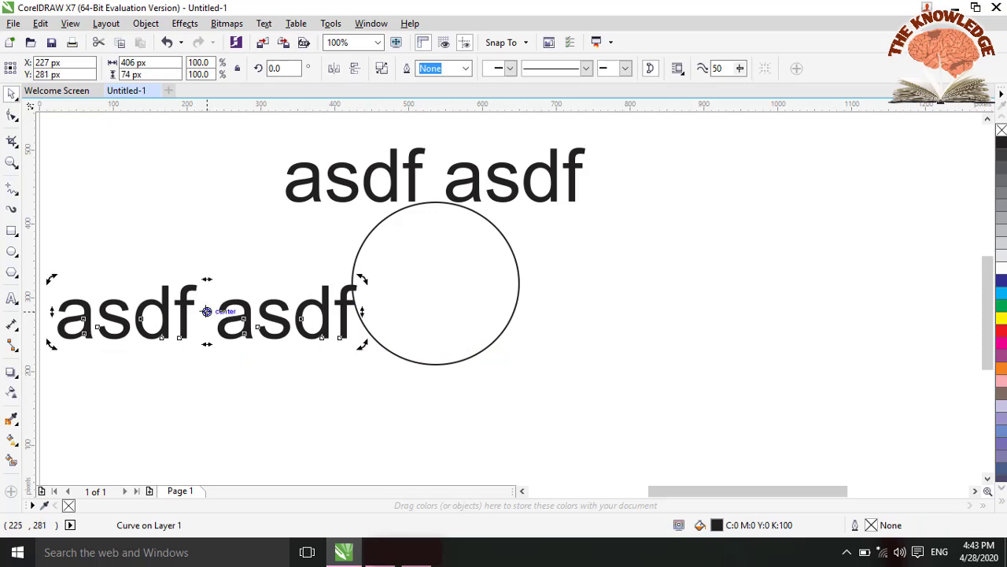
pyautogui.click(206, 311)
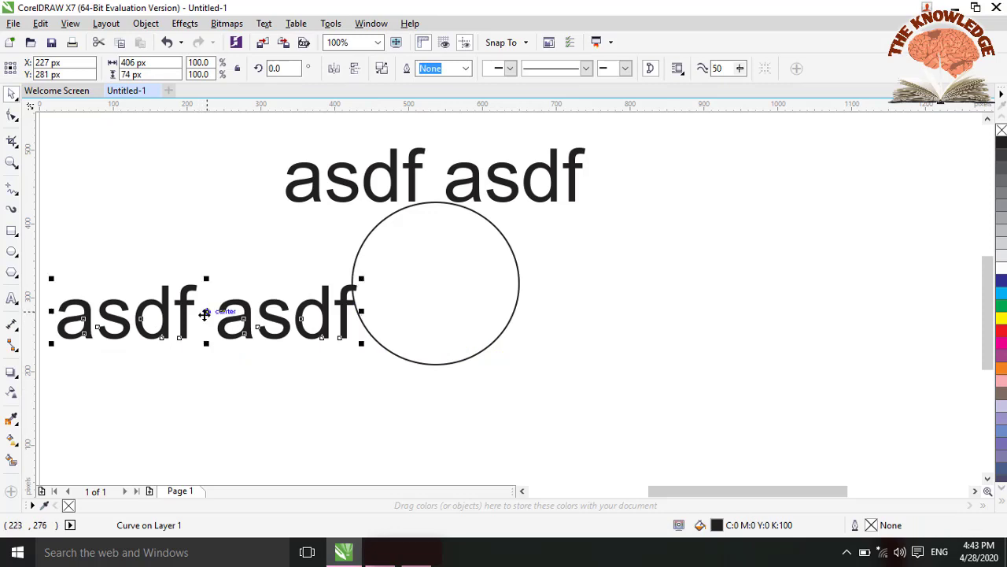
# - Move the left text copy beneath the circle, centred at about X 536, Y 172 px, and rotate it 180°
pyautogui.moveTo(204, 311); pyautogui.dragTo(433, 391)
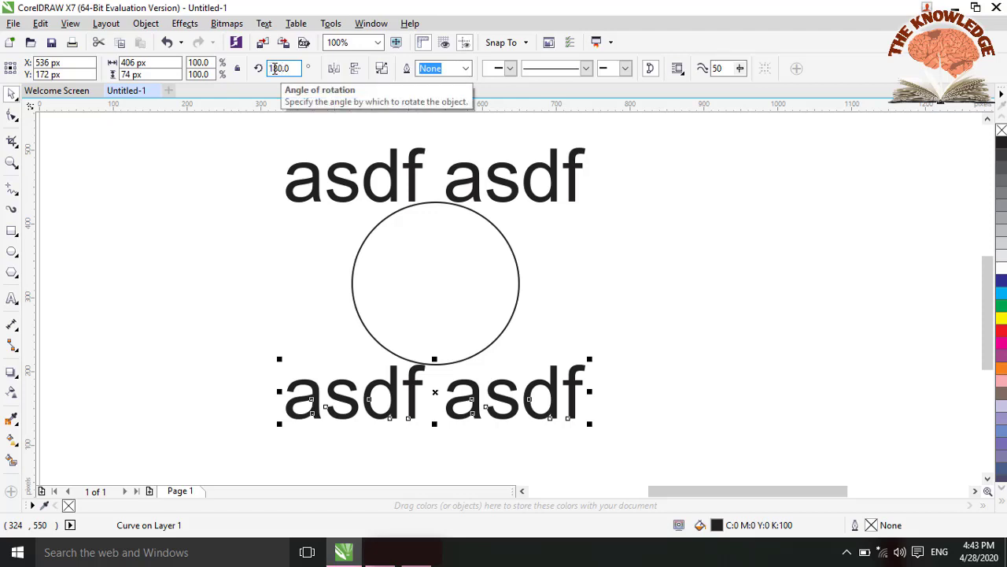
pyautogui.press('Return')
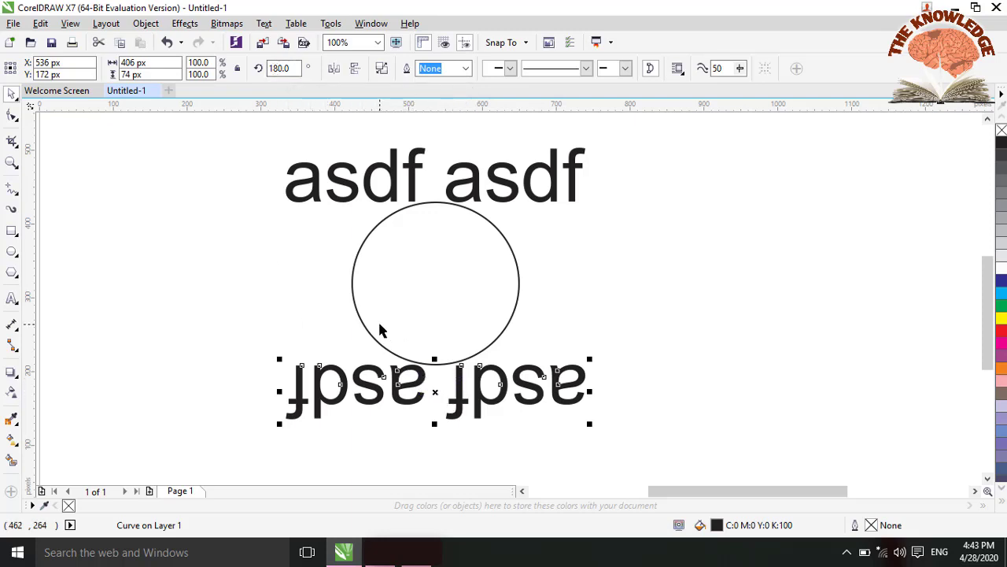
pyautogui.click(183, 287)
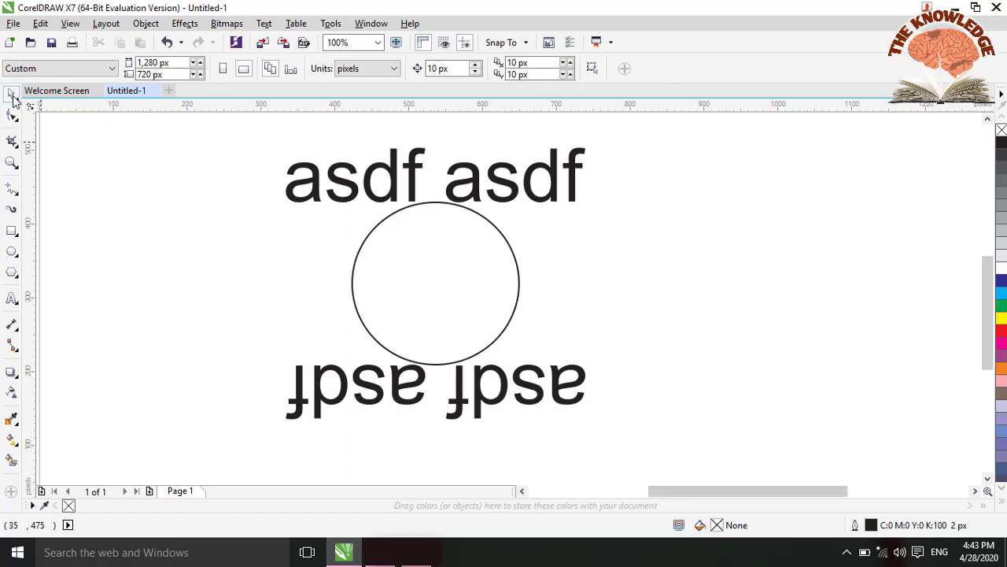
# - Try Fit Text to Path on the upside-down text copy beneath the circle
pyautogui.moveTo(236, 322); pyautogui.dragTo(813, 458)
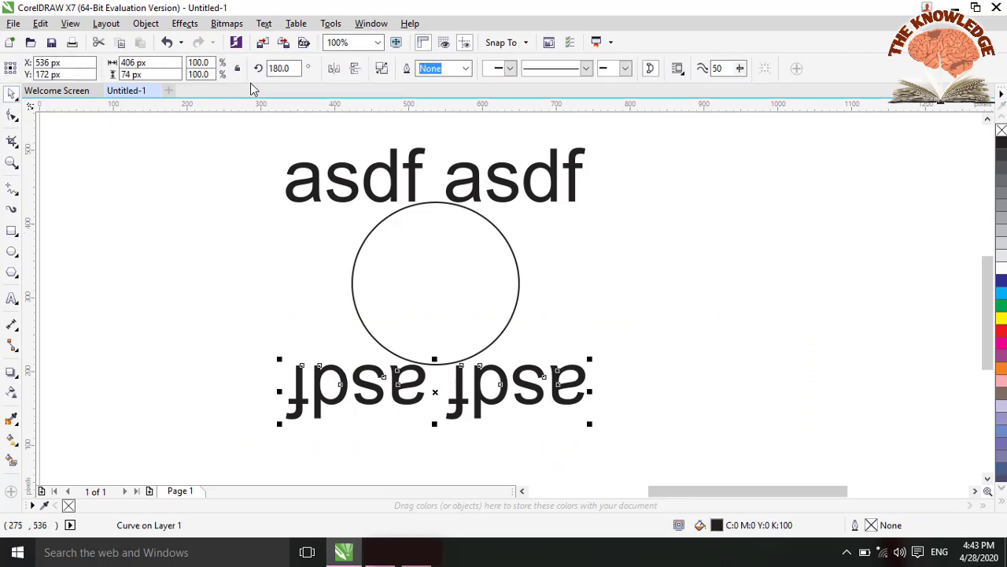
pyautogui.click(263, 23)
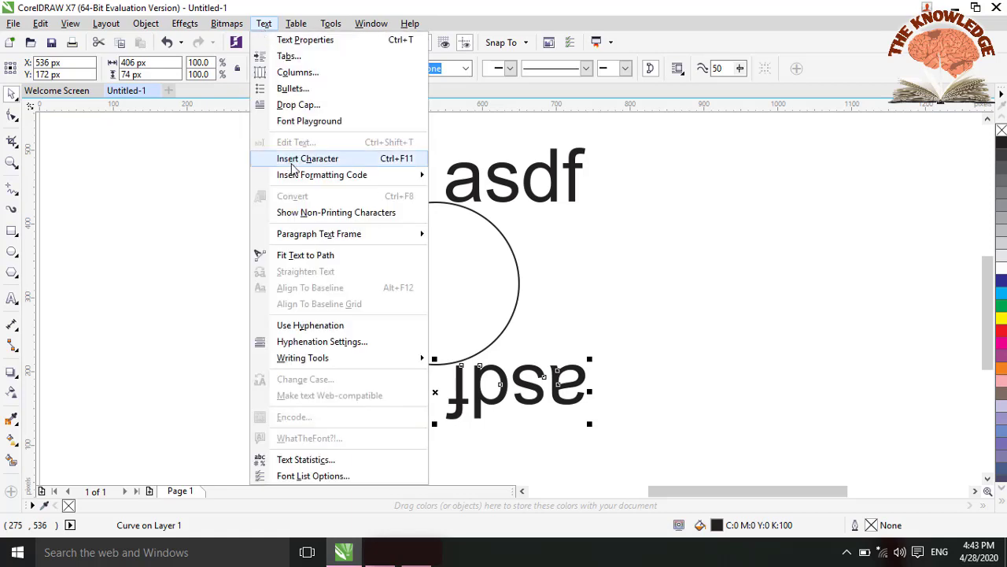
pyautogui.click(313, 255)
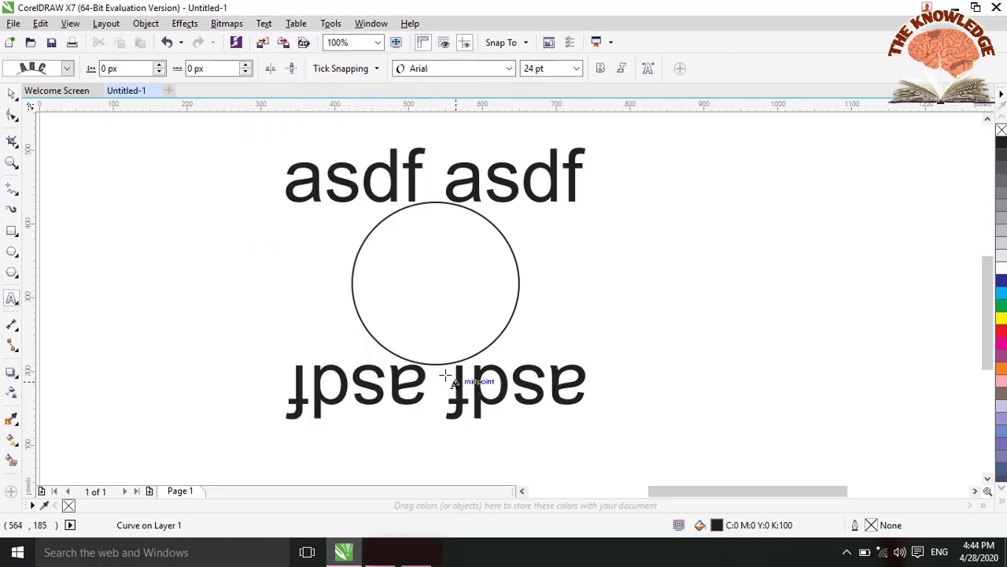
# - Add new artistic text "asdfdfgh" starting near the circle's lower-left edge, at about X 411, Y 255 px
pyautogui.click(342, 336)
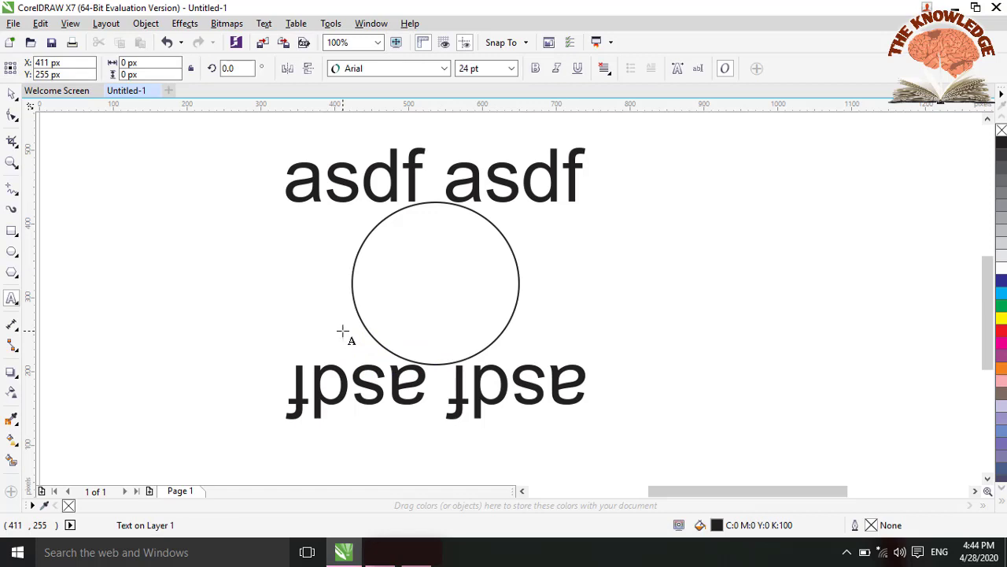
pyautogui.write('asdfdfgh')
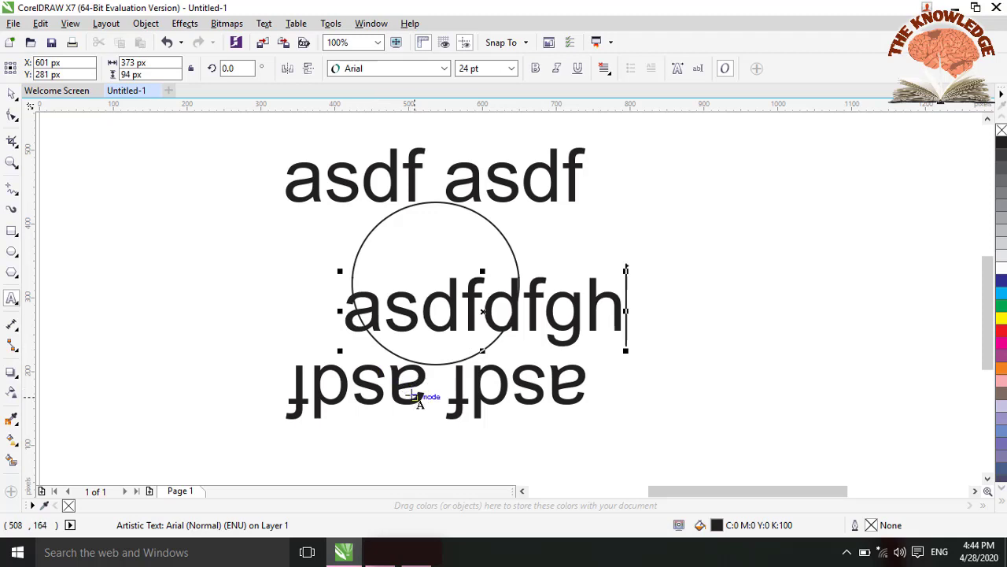
pyautogui.click(12, 93)
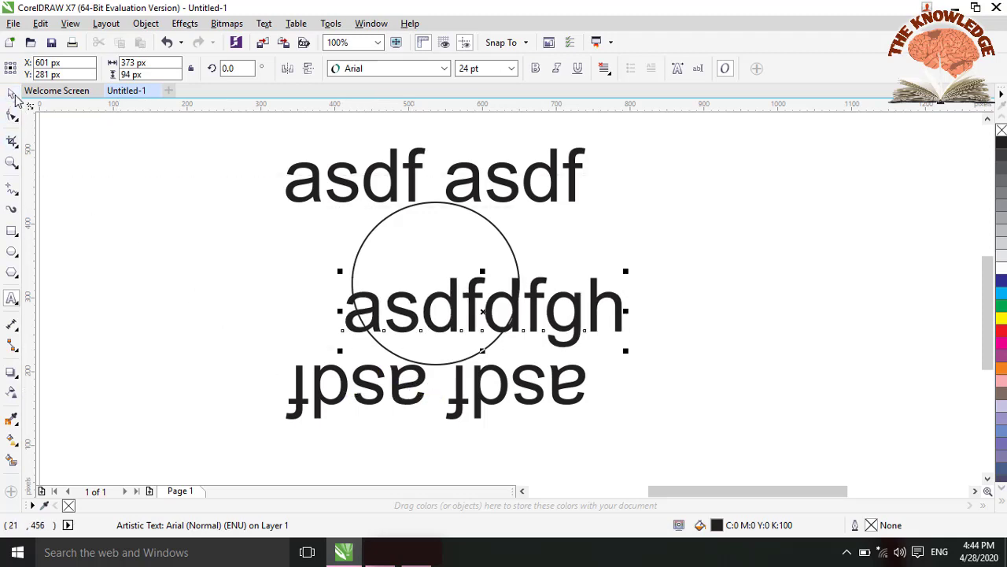
# - Delete the upside-down text copy and move "asdfdfgh" beneath the circle, centred at about X 536, Y 162 px
pyautogui.click(363, 389)
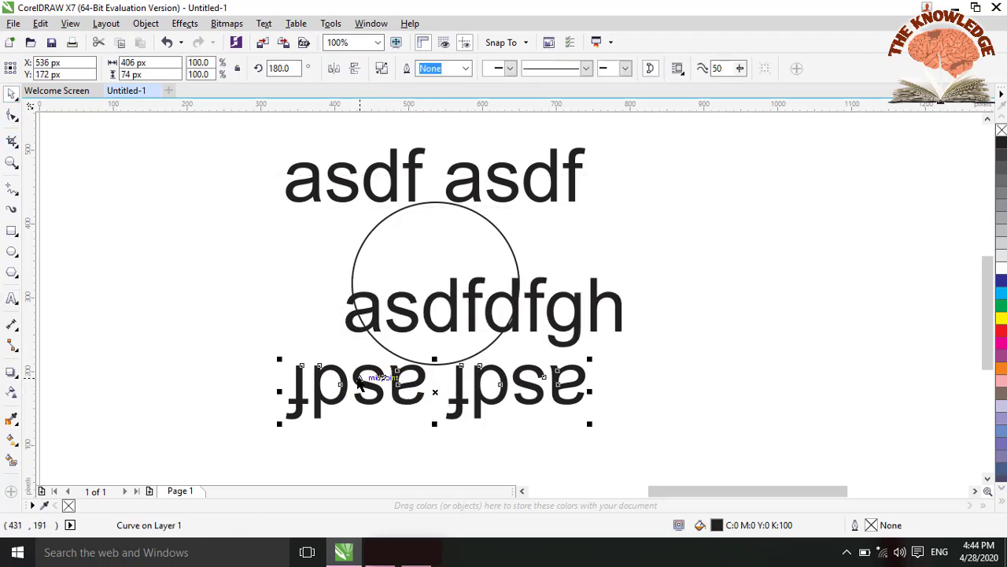
pyautogui.press('Delete')
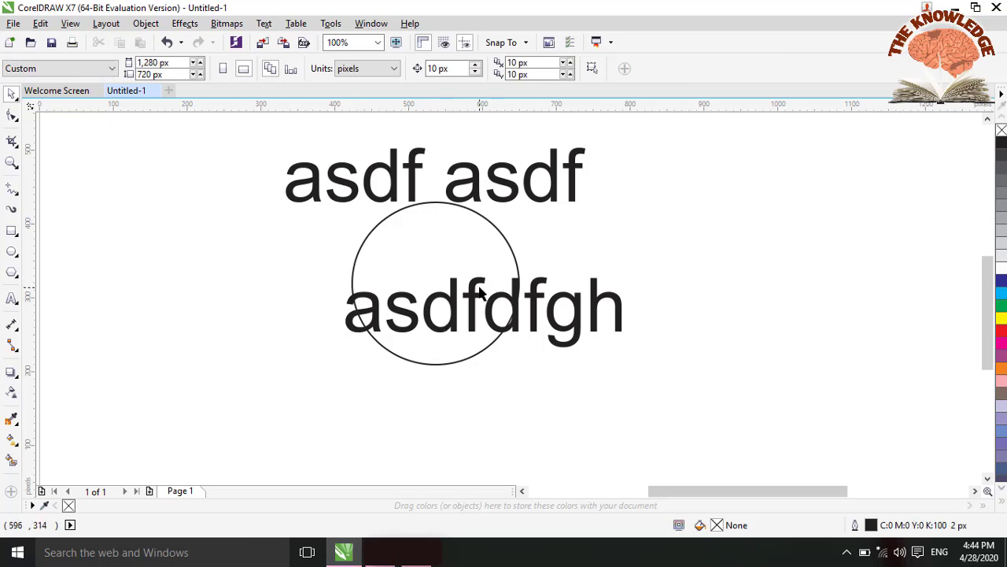
pyautogui.moveTo(476, 303); pyautogui.dragTo(434, 386)
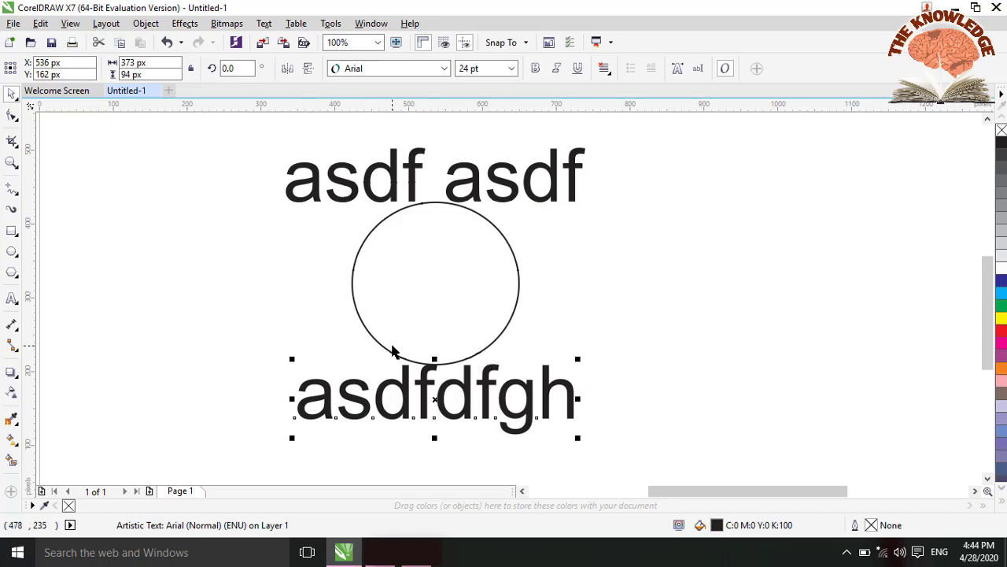
# - Try fitting "asdfdfgh" to the circle with Fit Text to Path, and undo the fit
pyautogui.click(263, 22)
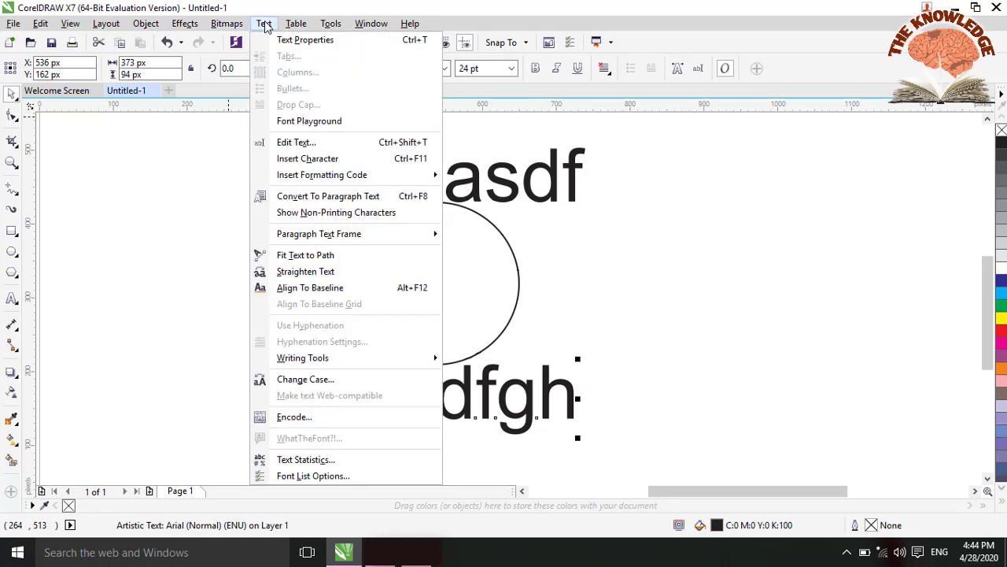
pyautogui.click(295, 255)
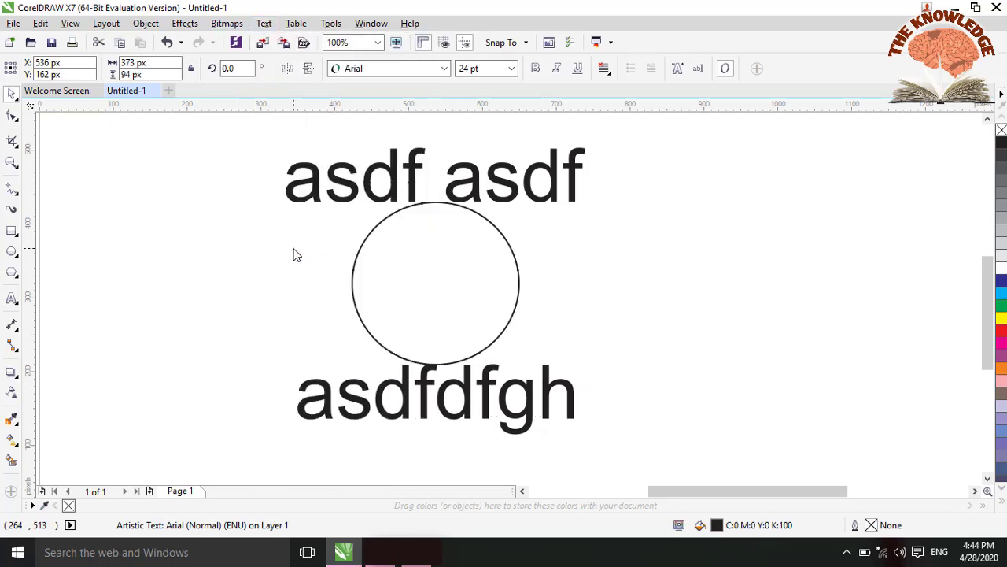
pyautogui.click(397, 363)
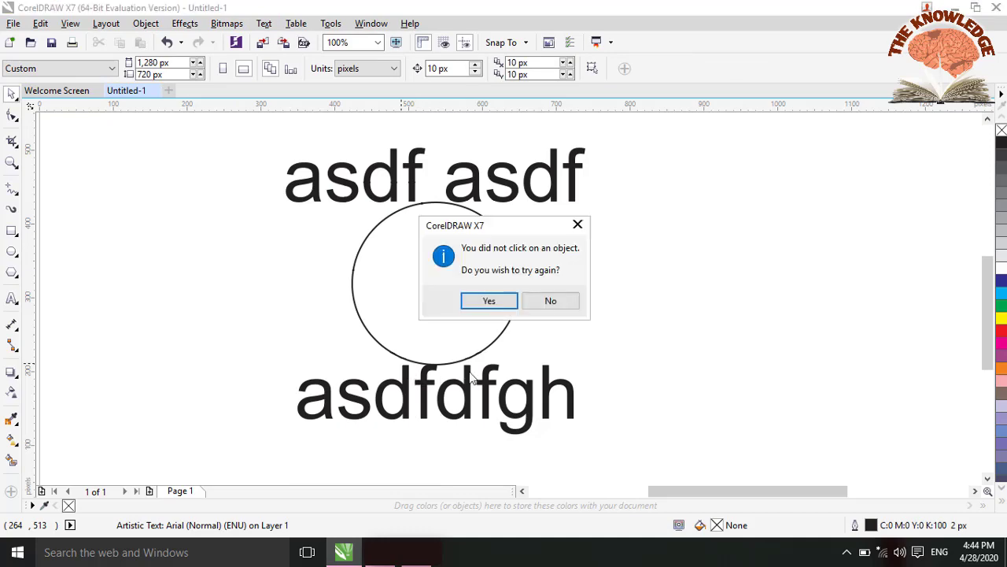
pyautogui.click(490, 302)
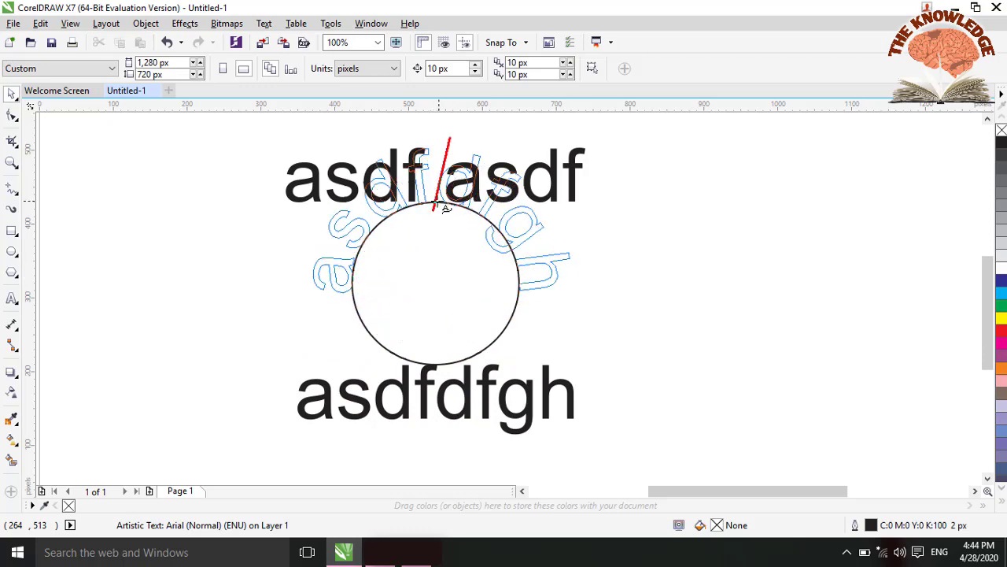
pyautogui.click(461, 300)
pyautogui.hotkey('ctrl', 'z')
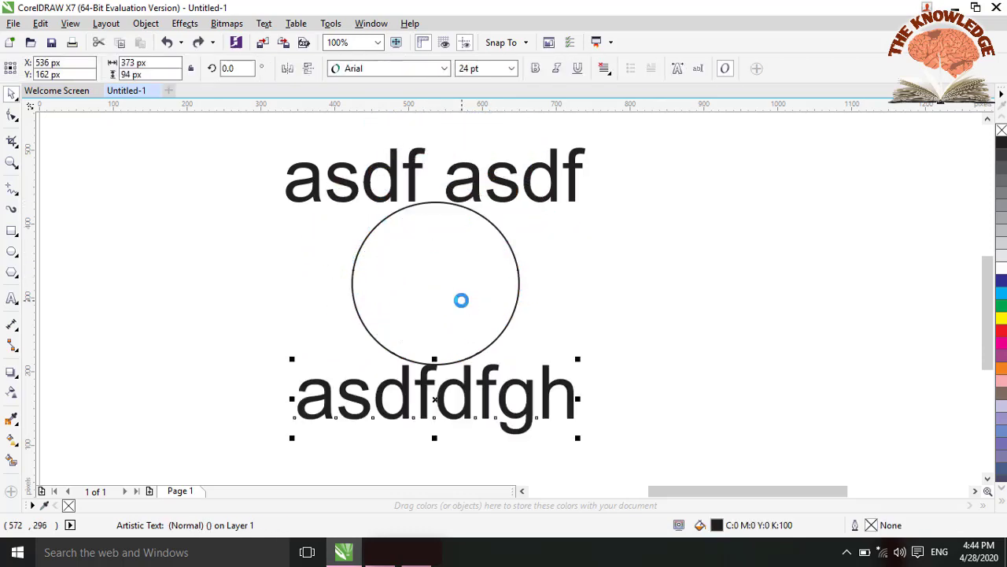
# - Rotate the "asdfdfgh" text beneath the circle by 180°
pyautogui.click(227, 69)
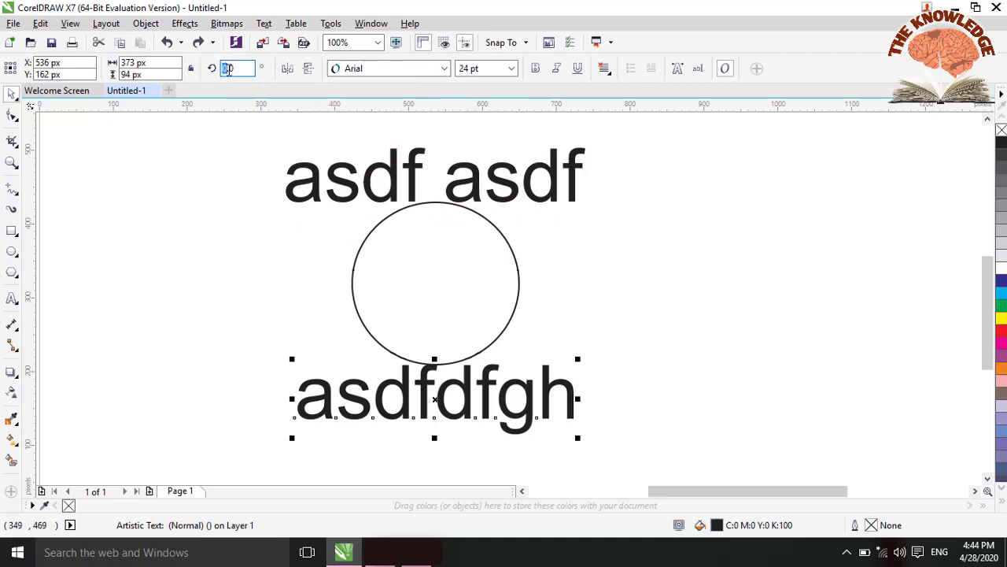
pyautogui.write('10')
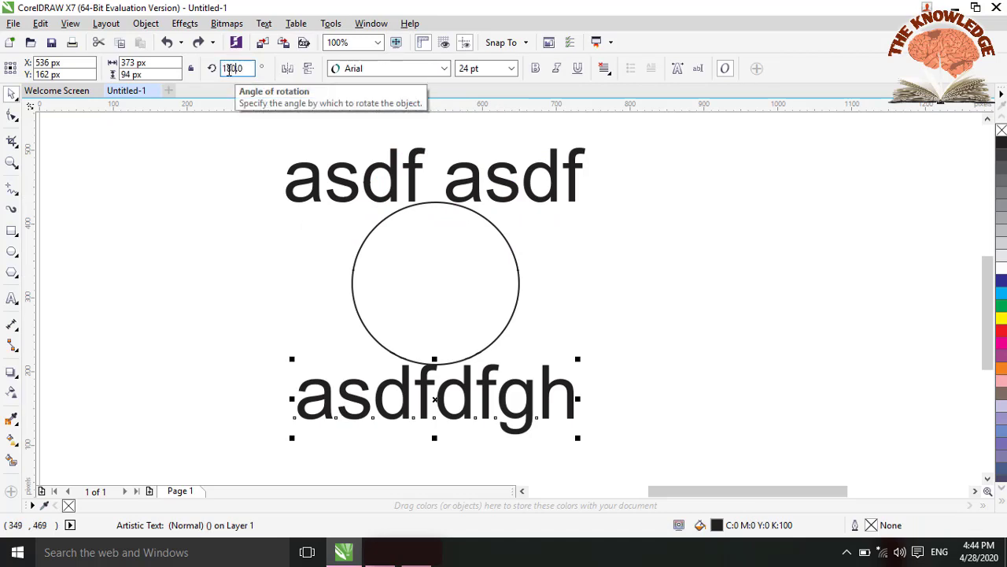
pyautogui.press('Return')
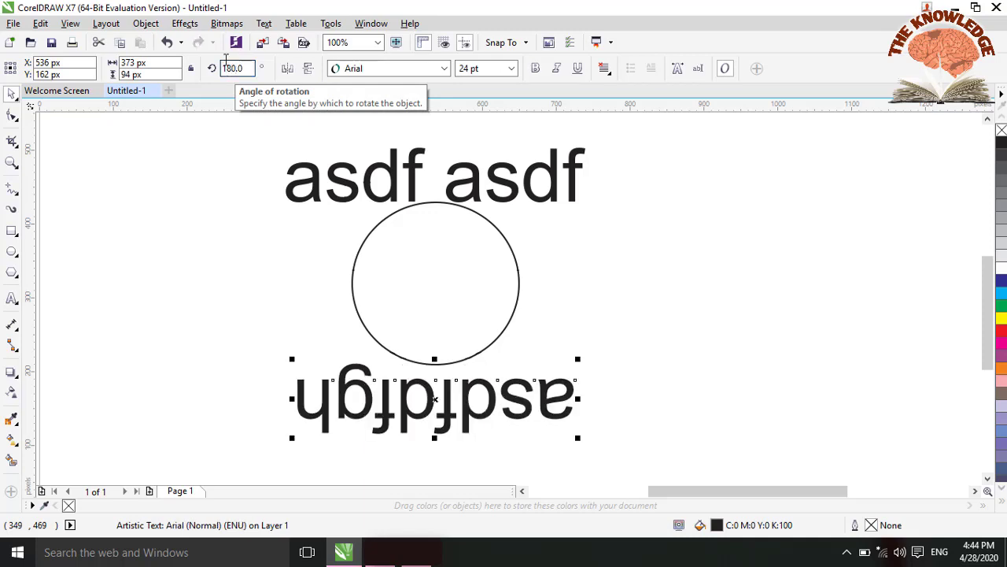
# - Fit the rotated "asdfdfgh" text to the circle's lower arc with Fit Text to Path, at about 75 px from the path
pyautogui.click(263, 23)
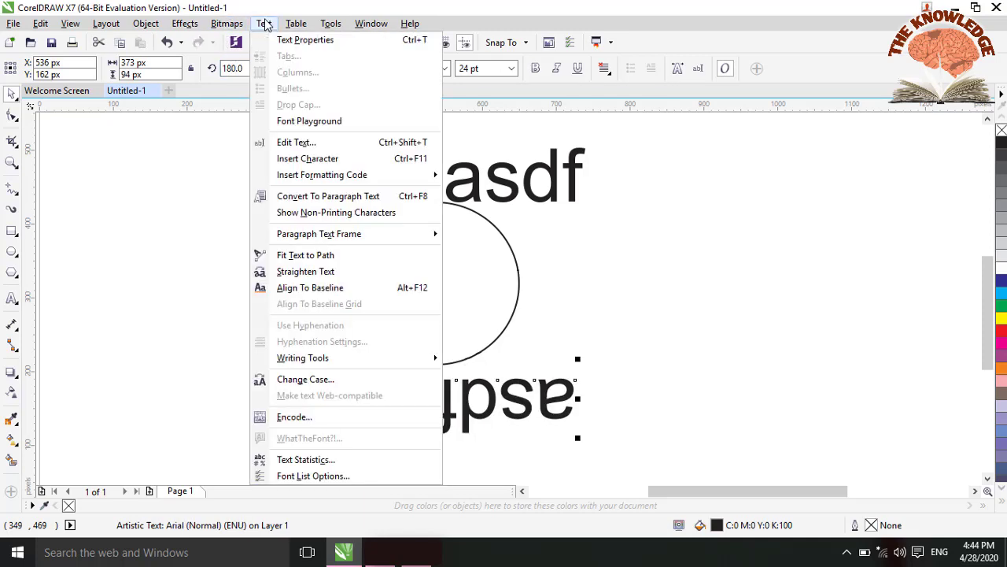
pyautogui.click(317, 255)
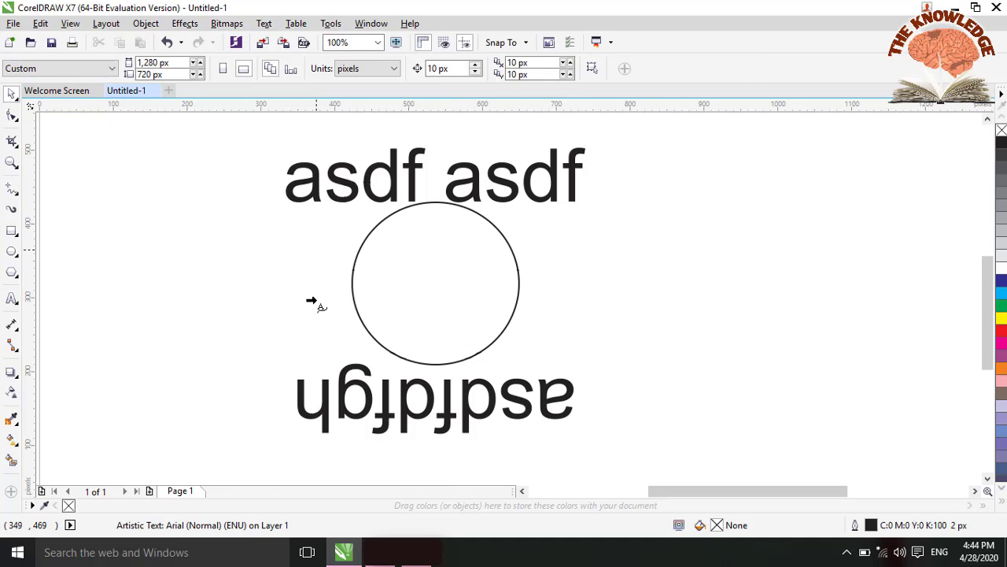
pyautogui.click(396, 360)
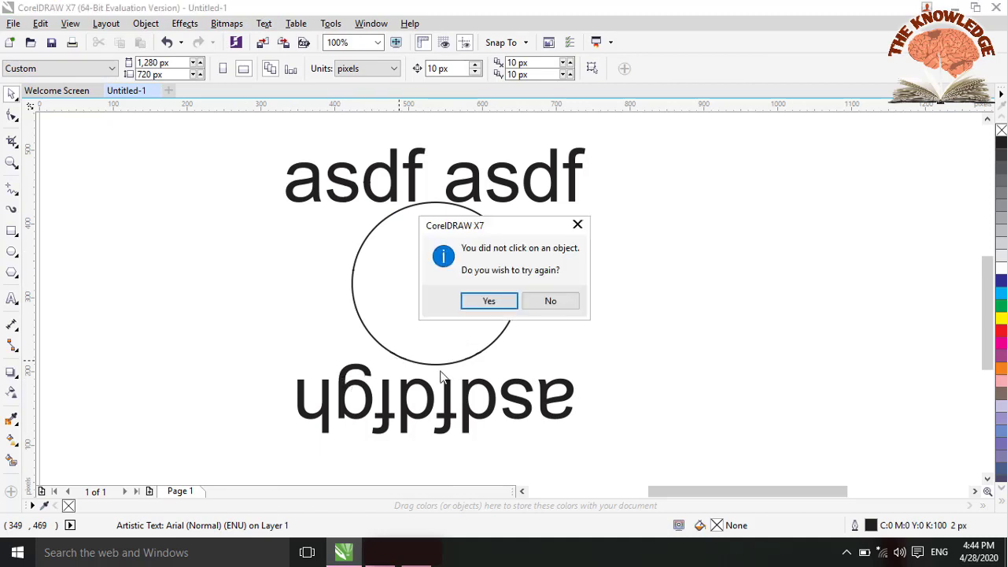
pyautogui.click(497, 303)
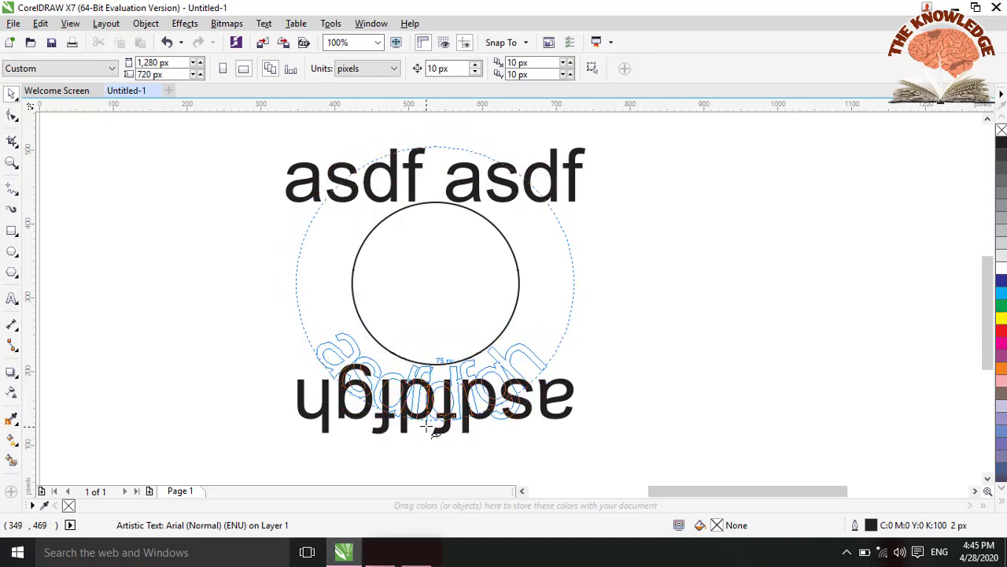
pyautogui.click(427, 424)
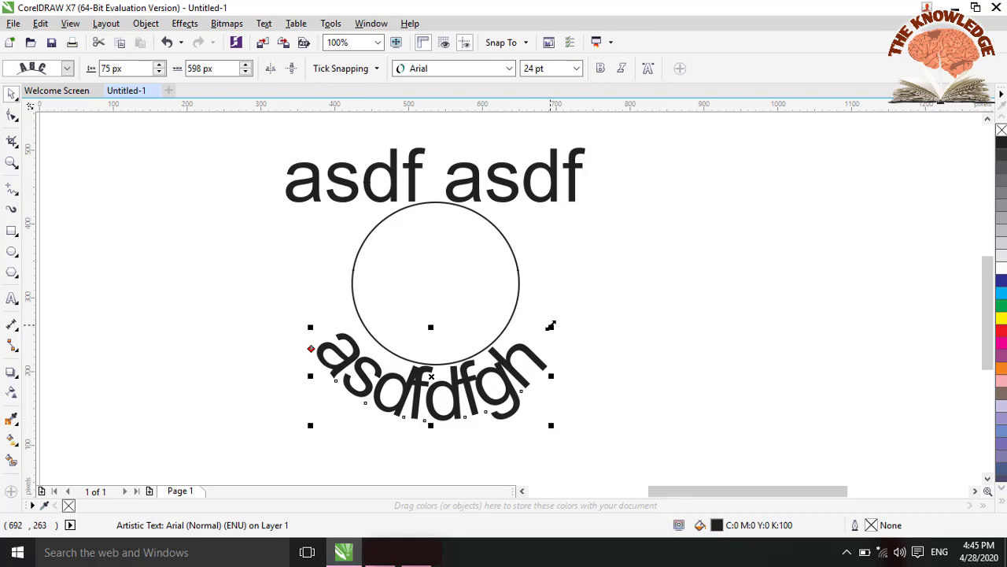
# - Enlarge the curved "asdfdfgh" text to about 28 pt and move it outward to about 113 px from the circle
pyautogui.moveTo(550, 325); pyautogui.dragTo(583, 276)
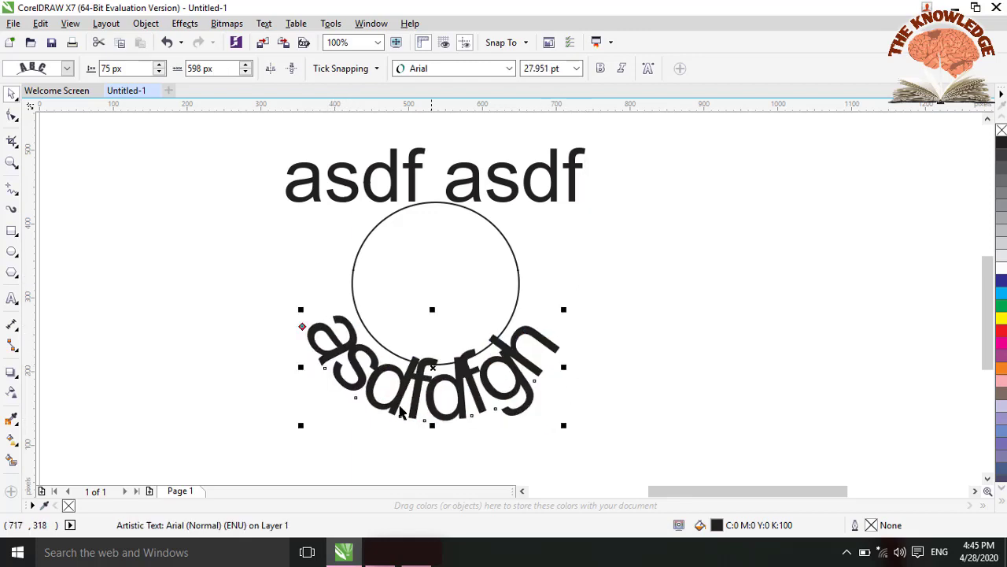
pyautogui.press('F10')
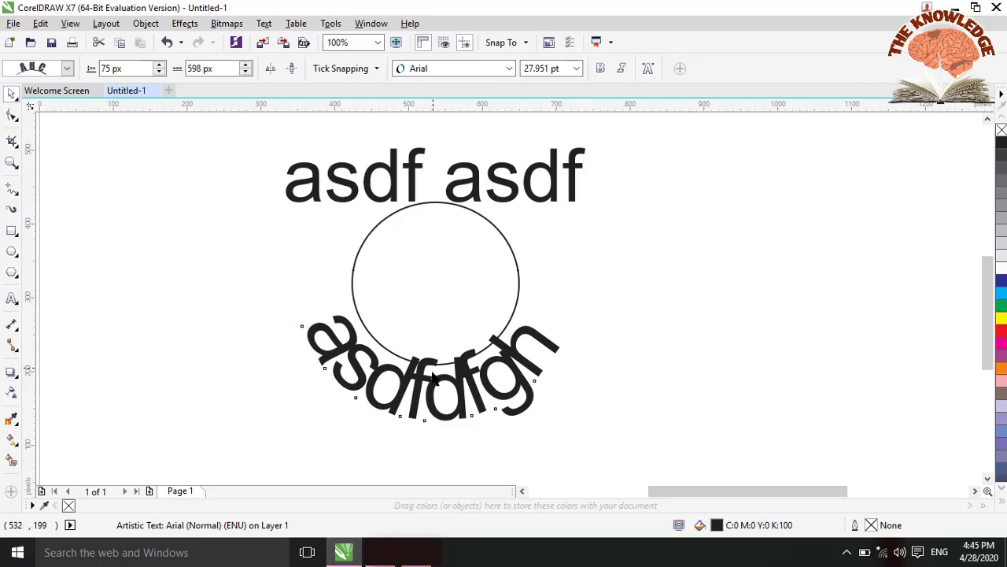
pyautogui.moveTo(432, 378); pyautogui.dragTo(442, 399)
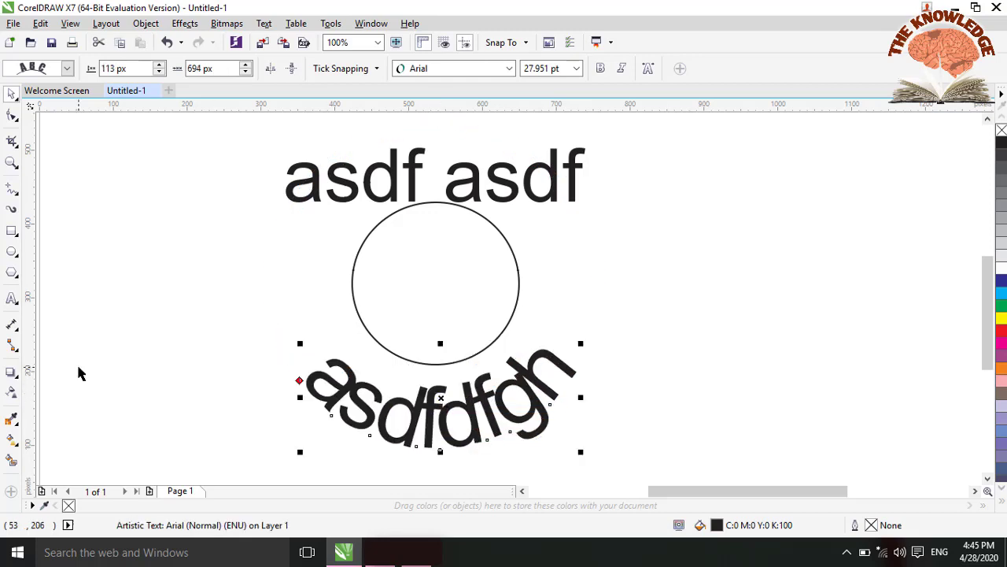
# - Add artistic text "ASDF" in the empty area right of the circle, starting at about X 920, Y 319 px
pyautogui.click(20, 305)
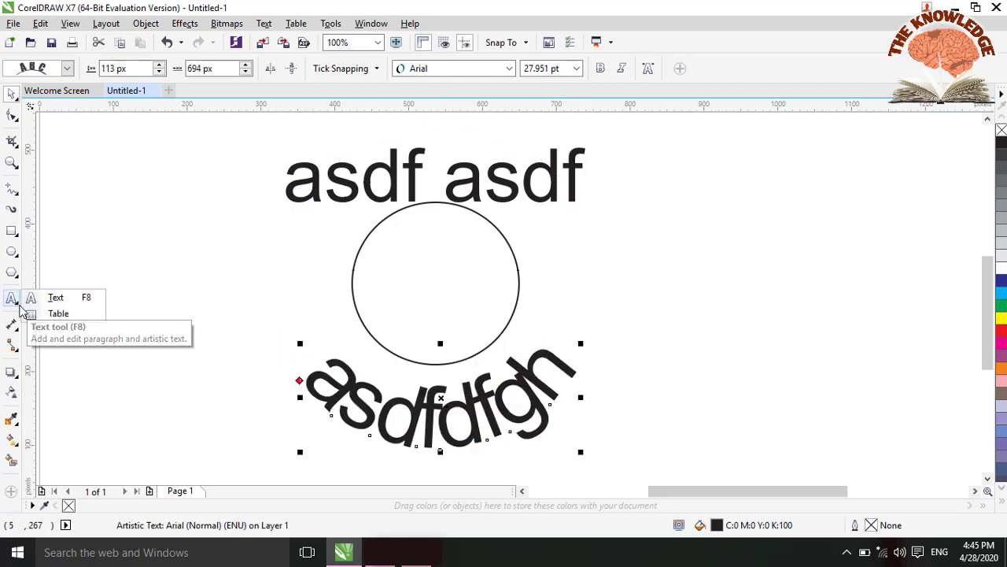
pyautogui.click(55, 297)
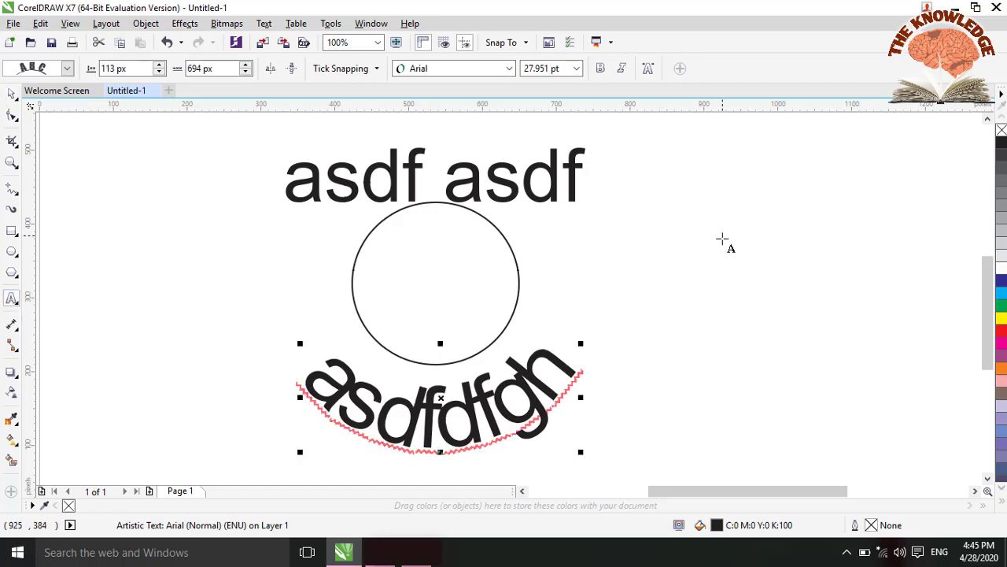
pyautogui.click(718, 277)
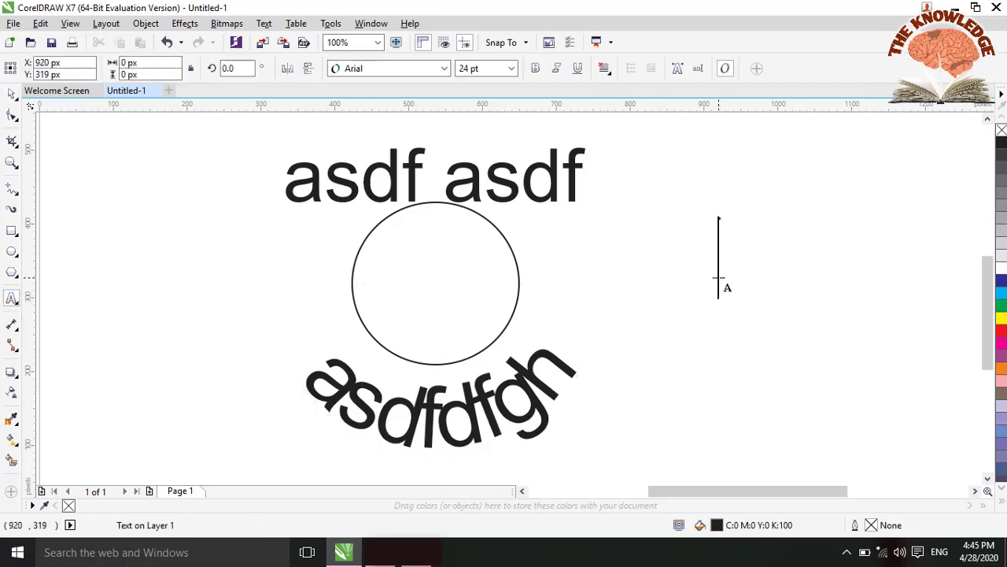
pyautogui.write('ASDF')
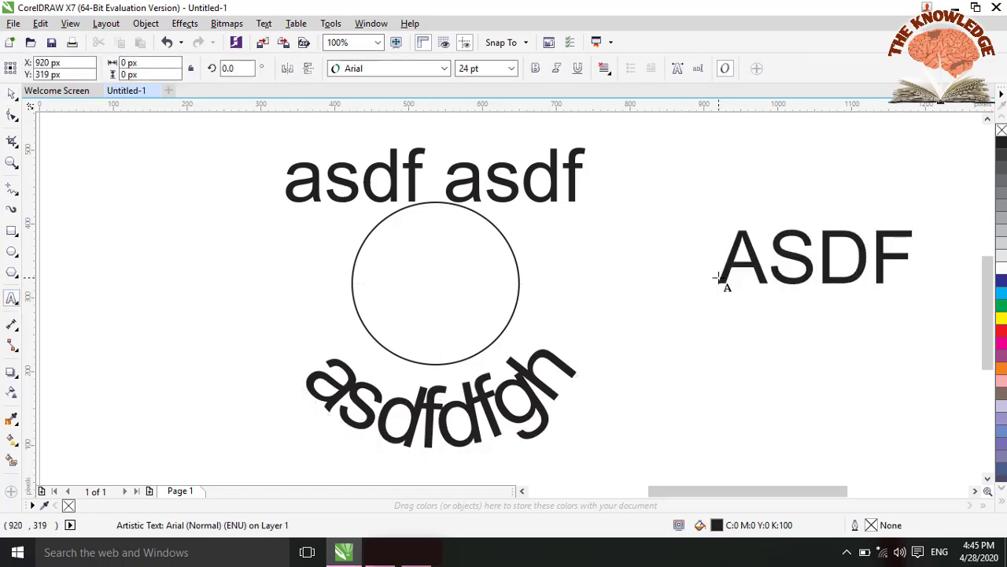
pyautogui.click(13, 93)
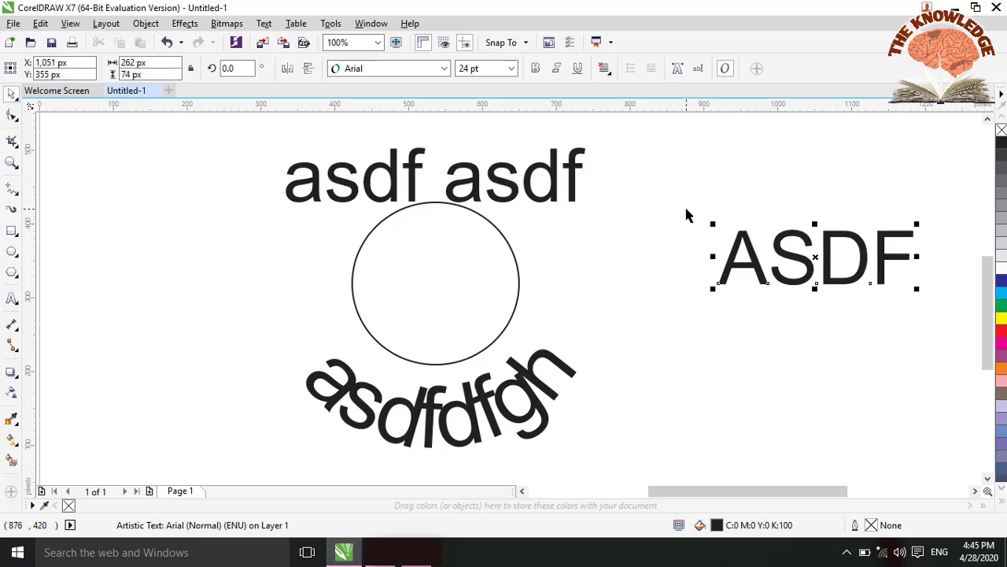
# - Change the font of the "ASDF" text beside the circle to Bauhaus 93
pyautogui.moveTo(686, 209); pyautogui.dragTo(981, 311)
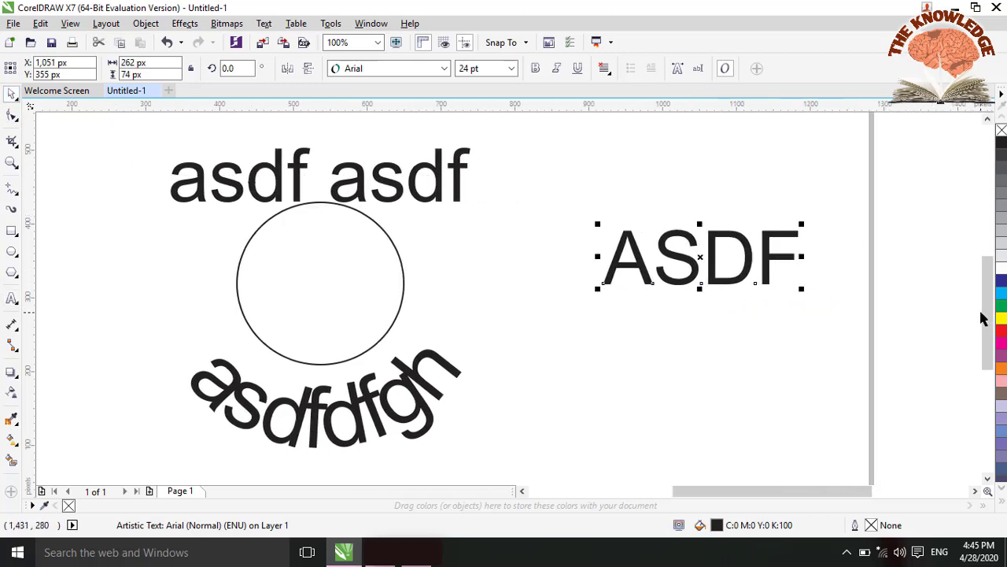
pyautogui.doubleClick(611, 262)
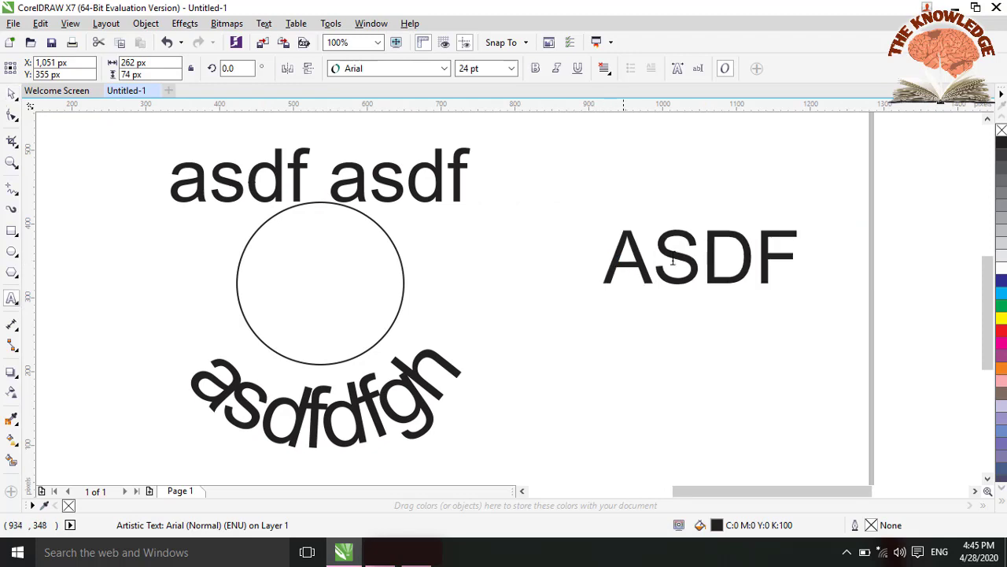
pyautogui.keyDown('shift'); pyautogui.click(803, 259); pyautogui.keyUp('shift')
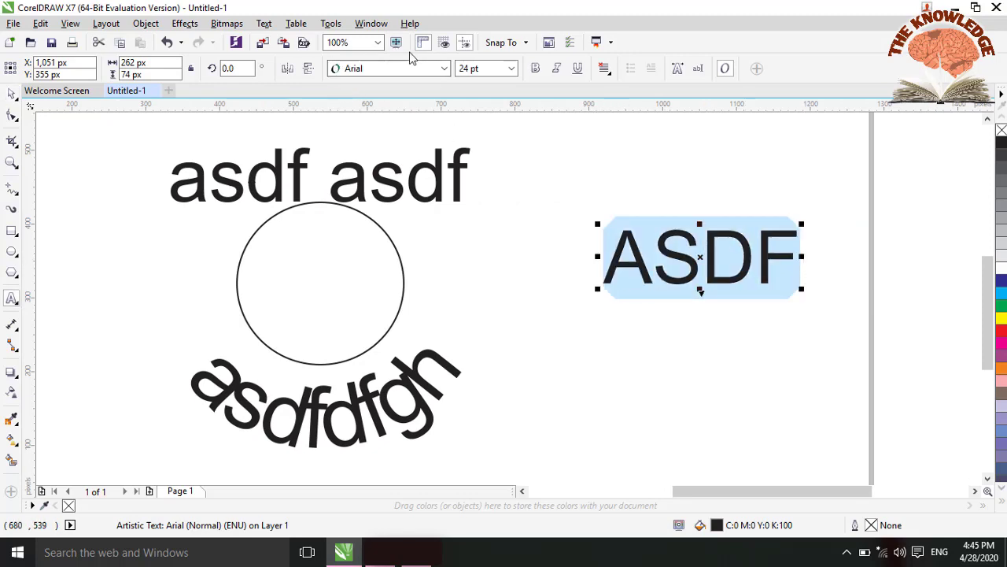
pyautogui.click(437, 69)
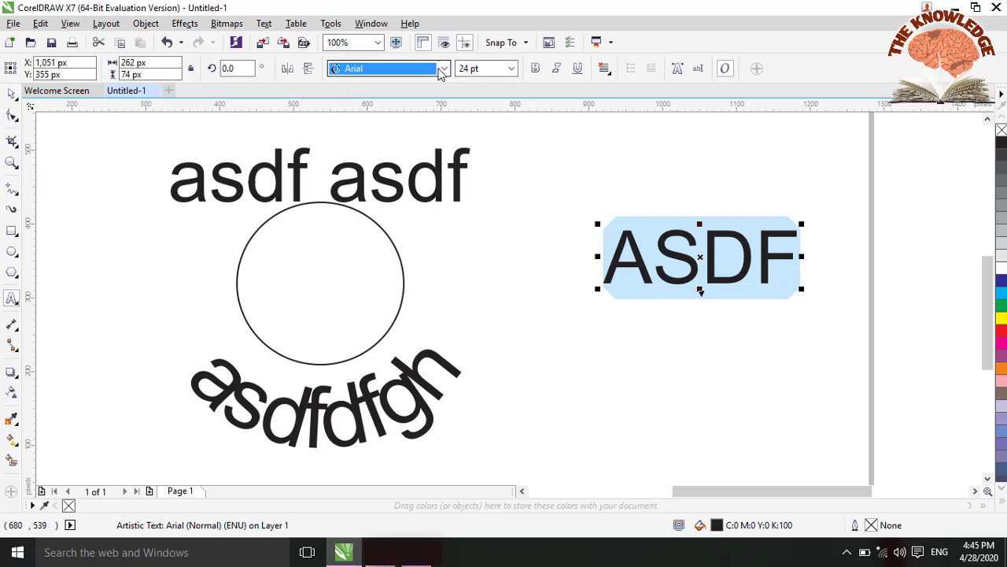
pyautogui.click(443, 69)
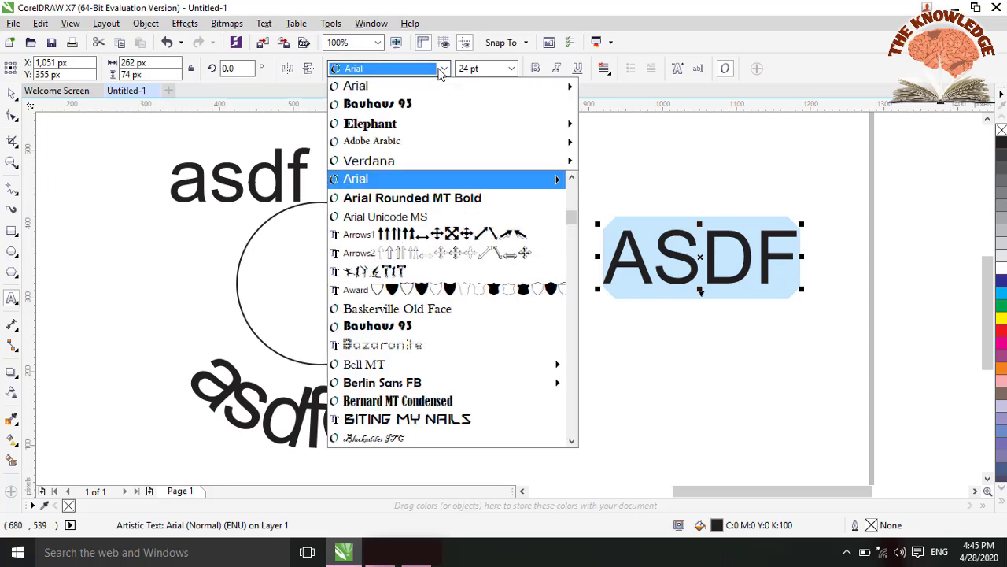
pyautogui.click(376, 329)
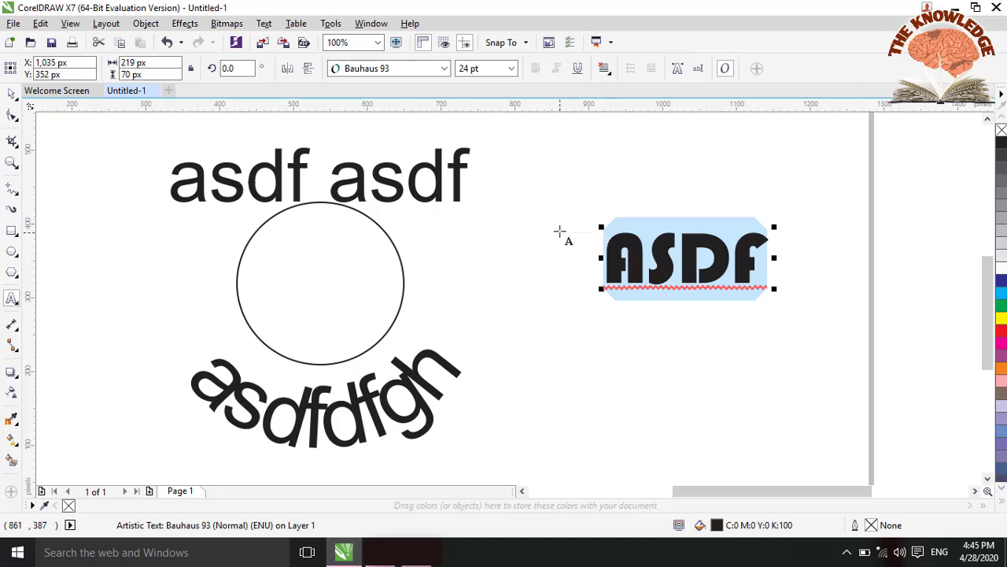
# - Convert the "ASDF" text to curves and open the Bevel effect settings
pyautogui.hotkey('ctrl', 'q')
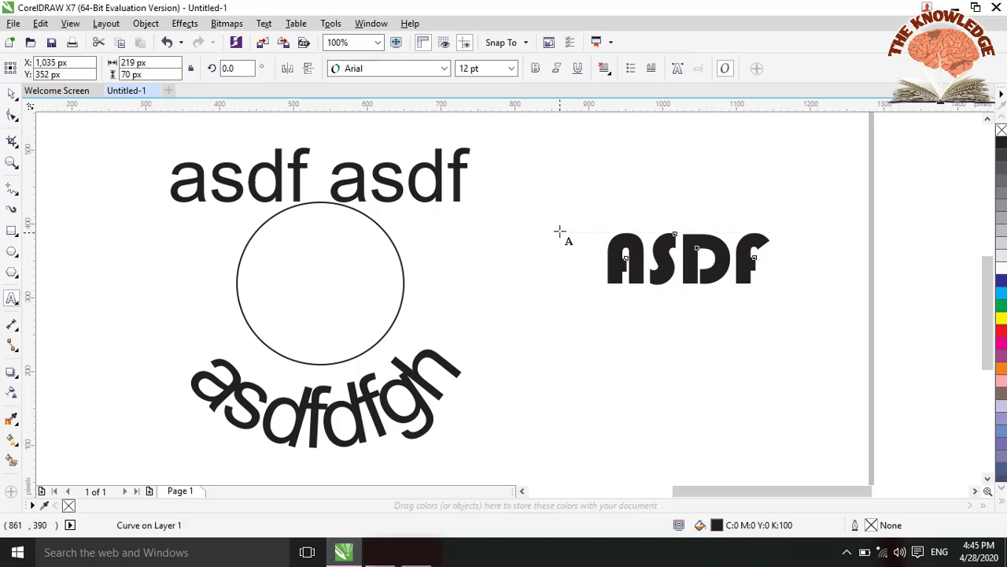
pyautogui.click(186, 24)
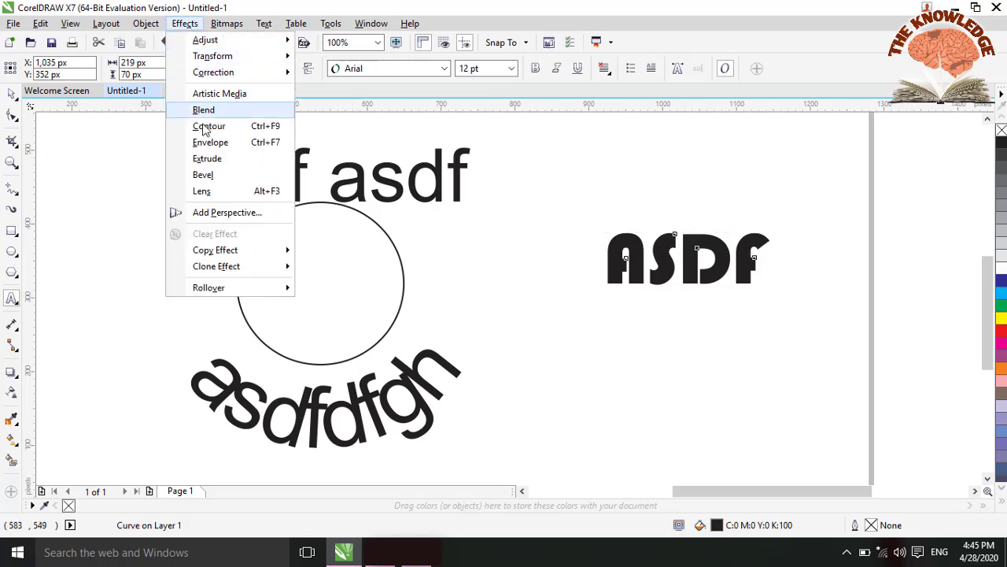
pyautogui.click(203, 175)
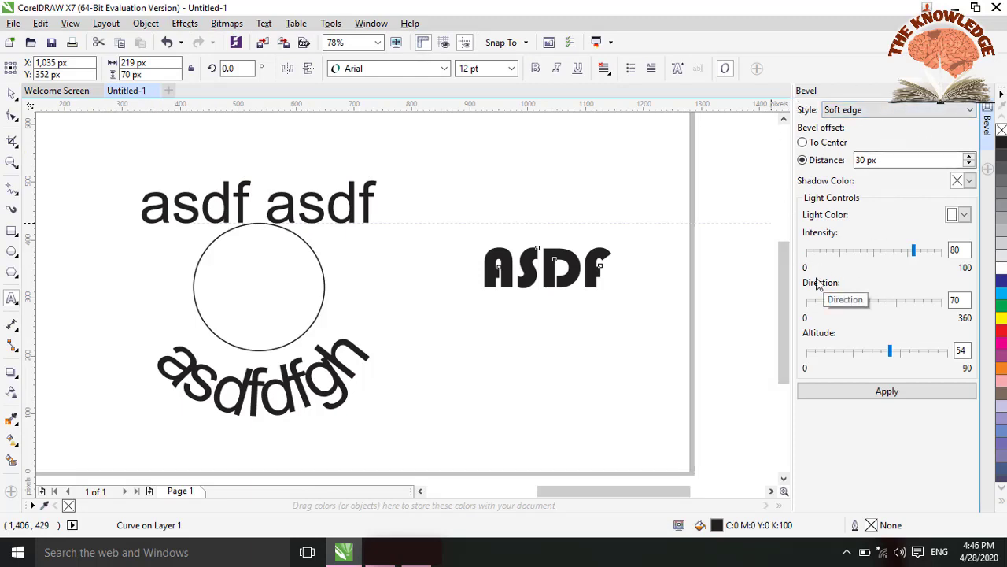
# - Fill the converted "ASDF" shape with cyan (C100 M0 Y0 K0) and enlarge it to about 440 × 141 px
pyautogui.click(12, 94)
pyautogui.click(511, 280)
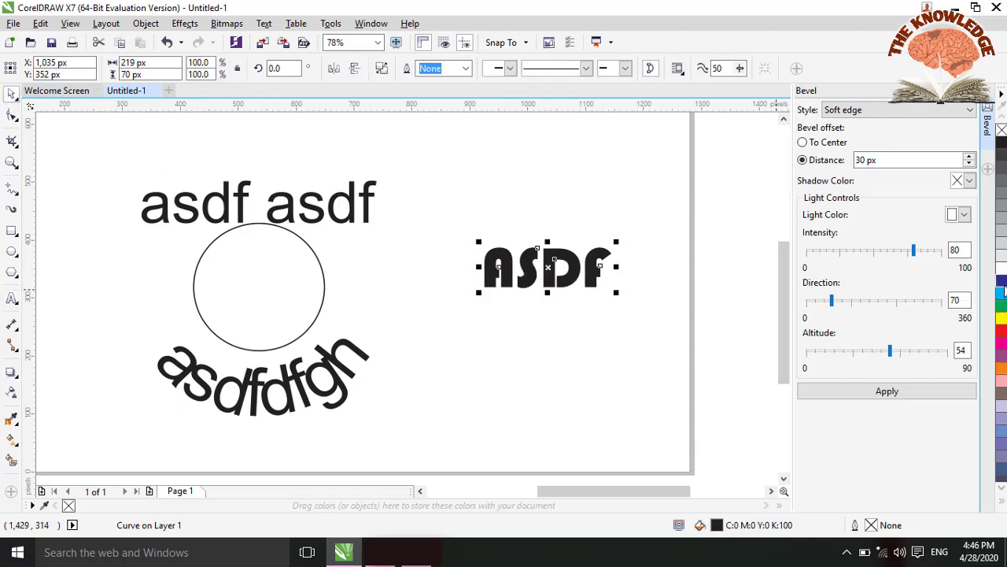
pyautogui.click(1002, 281)
pyautogui.click(1002, 293)
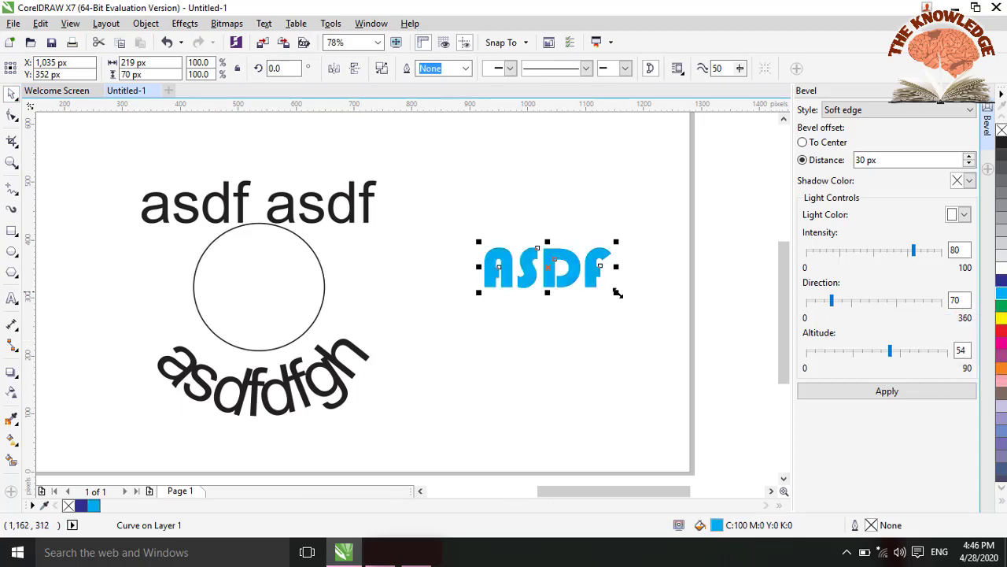
pyautogui.moveTo(617, 293); pyautogui.dragTo(681, 336)
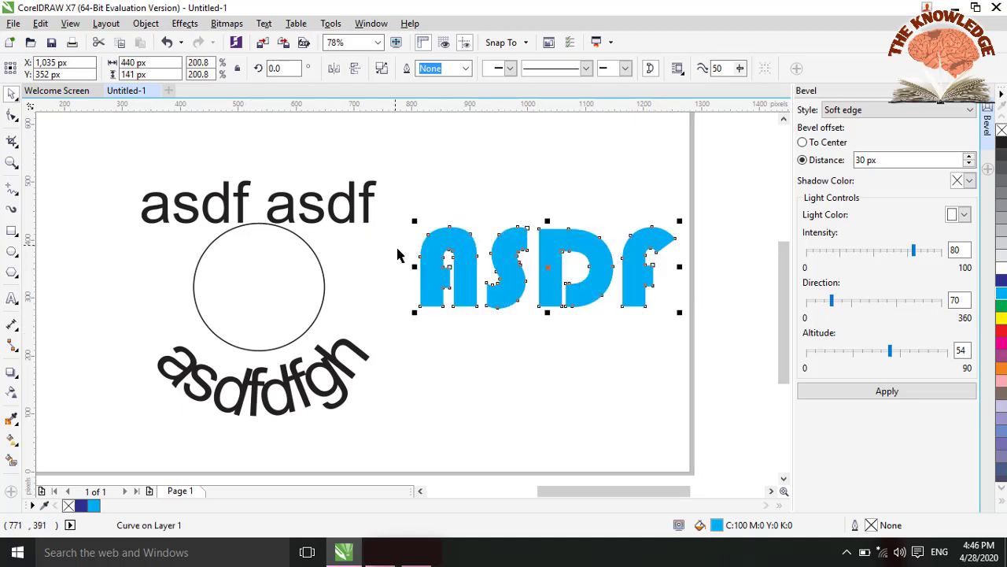
# - Try selecting all nodes of the cyan "ASDF" shape and lowering the bevel light intensity to 42
pyautogui.click(512, 265)
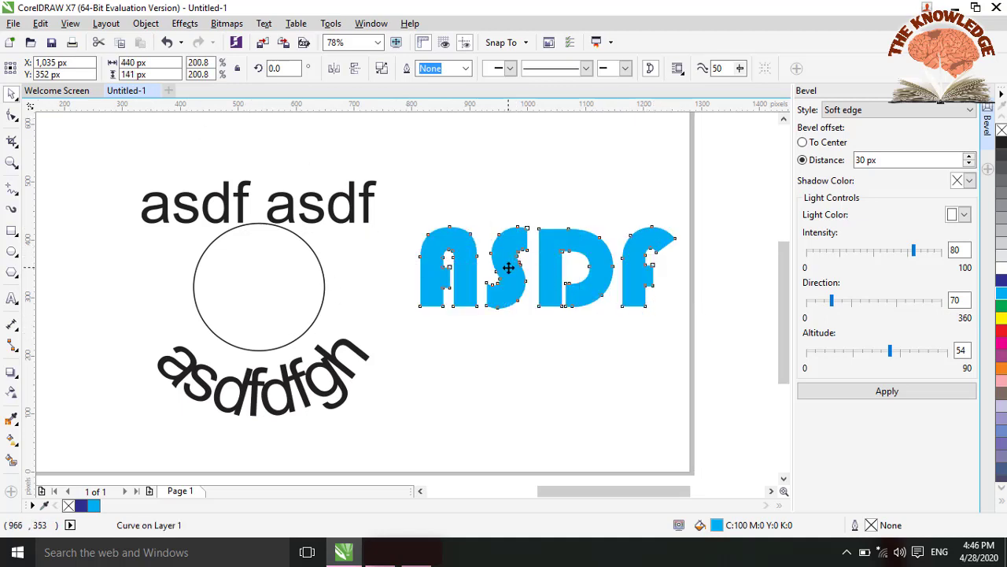
pyautogui.moveTo(408, 207); pyautogui.dragTo(722, 352)
pyautogui.press('F10')
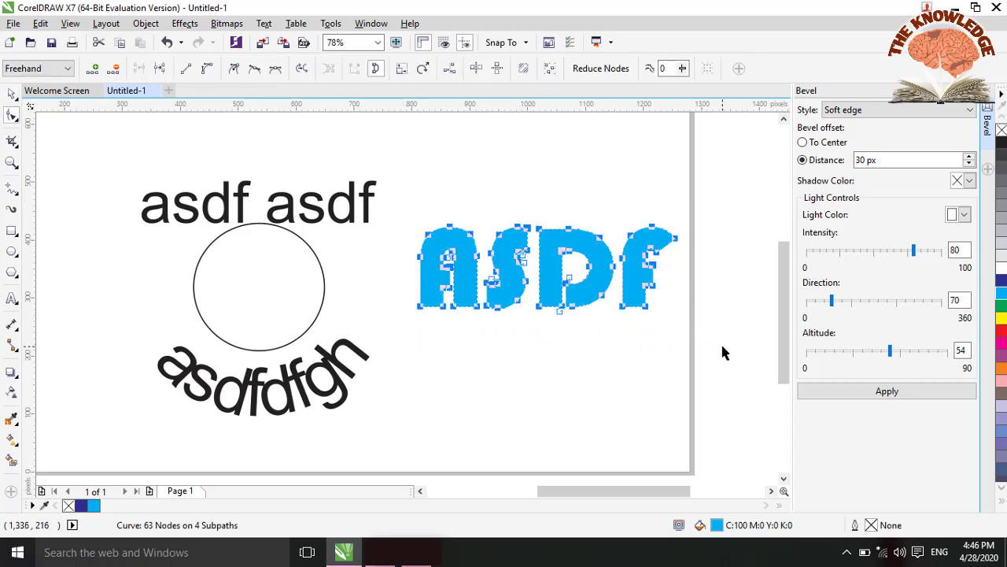
pyautogui.click(640, 348)
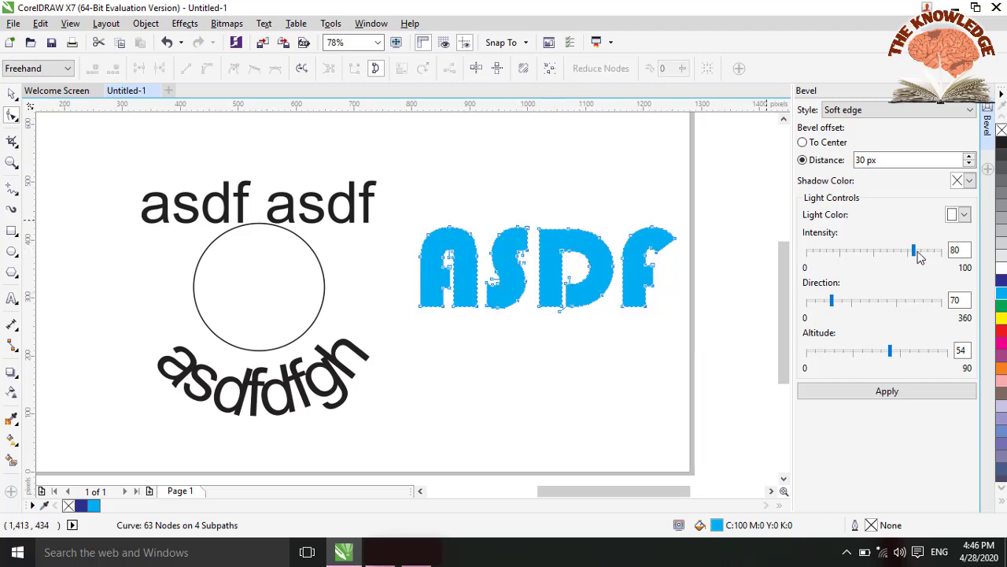
pyautogui.moveTo(915, 252); pyautogui.dragTo(864, 249)
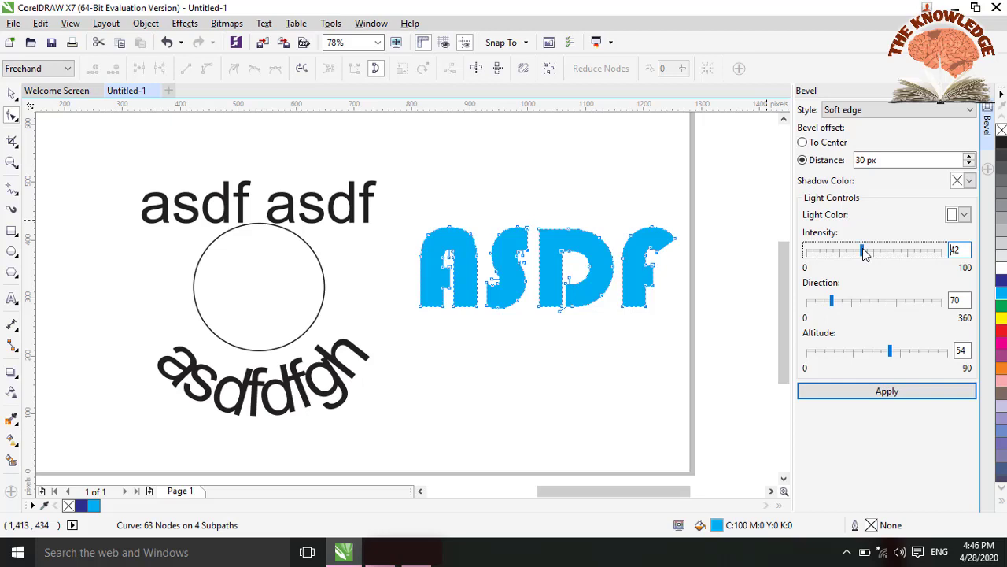
pyautogui.click(12, 95)
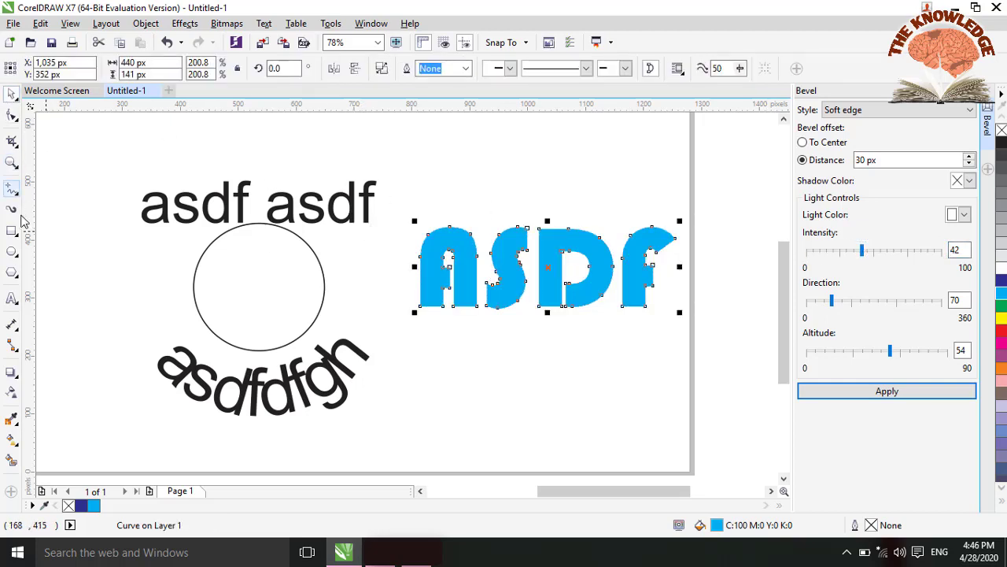
# - Add artistic text "ASDF" below the cyan shape, starting at about X 839, Y 152 px, and colour it blue (C100 M100 Y0 K0)
pyautogui.click(14, 299)
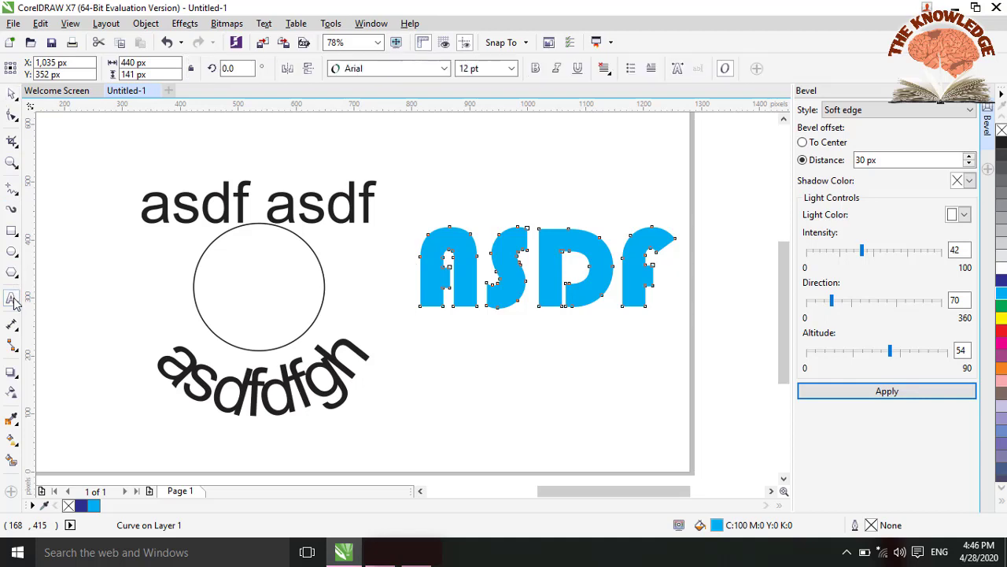
pyautogui.click(433, 384)
pyautogui.write('ASDF')
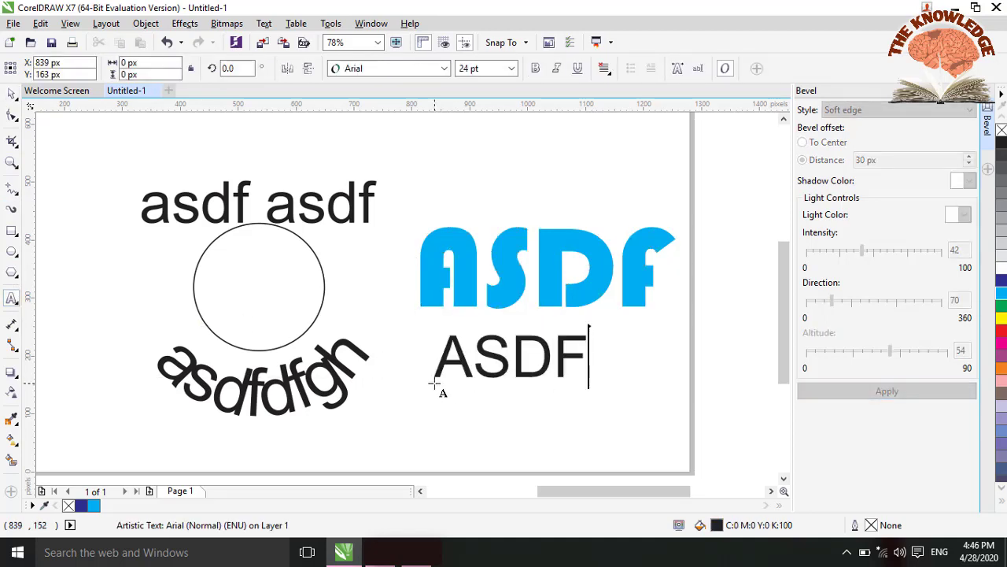
pyautogui.click(1001, 294)
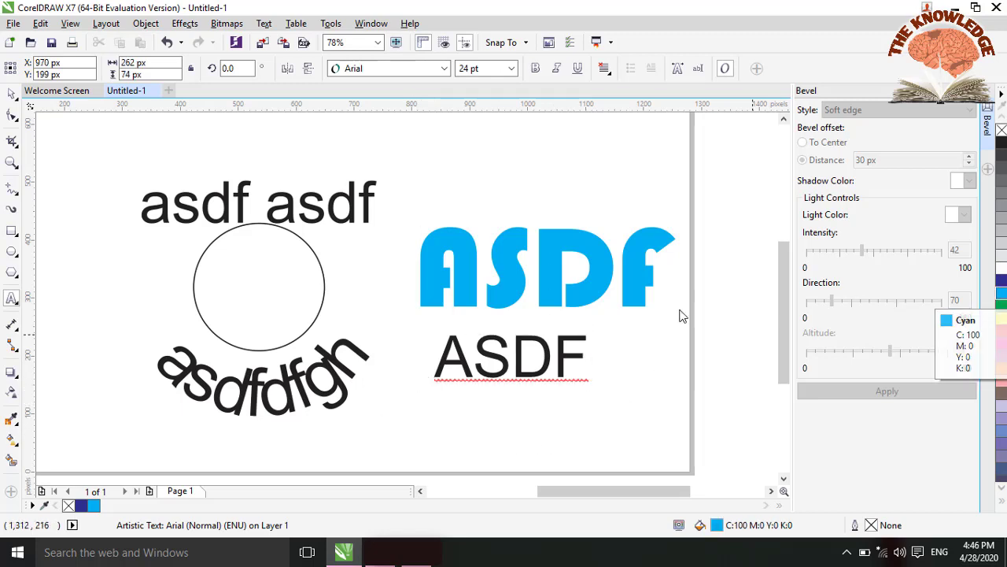
pyautogui.moveTo(444, 346); pyautogui.dragTo(590, 362)
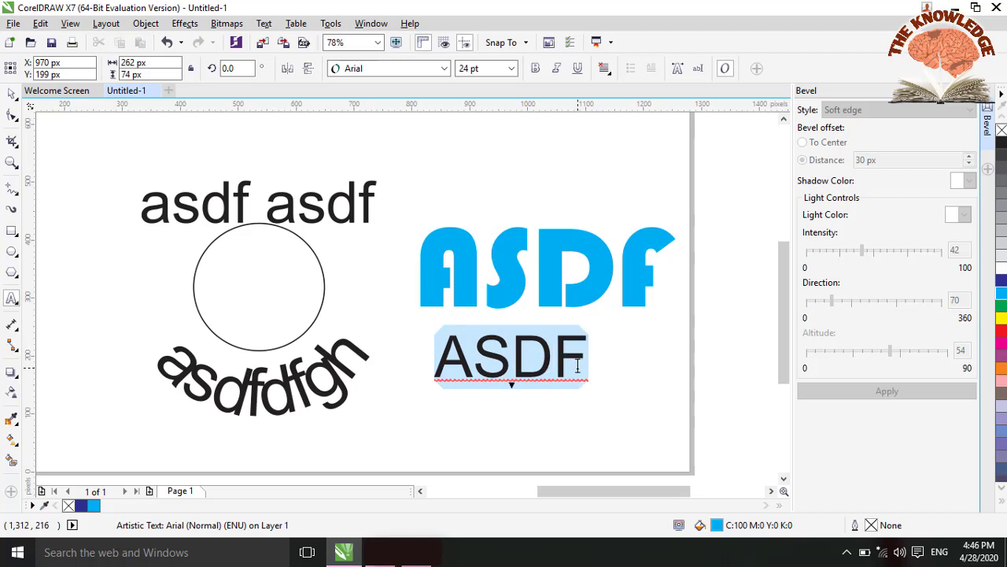
pyautogui.click(1001, 281)
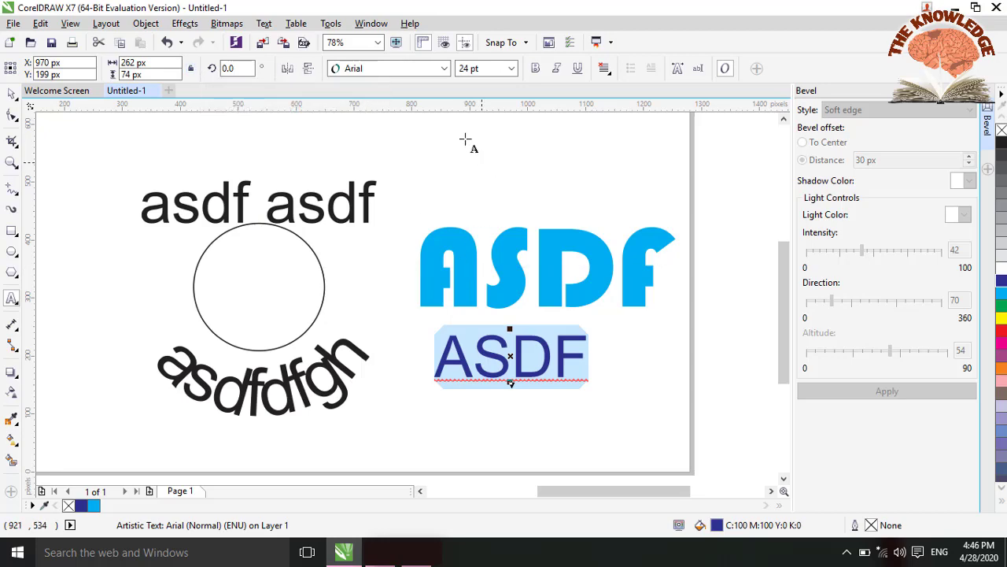
# - Set the blue "ASDF" text to Bauhaus 93 and convert it to curves
pyautogui.click(443, 70)
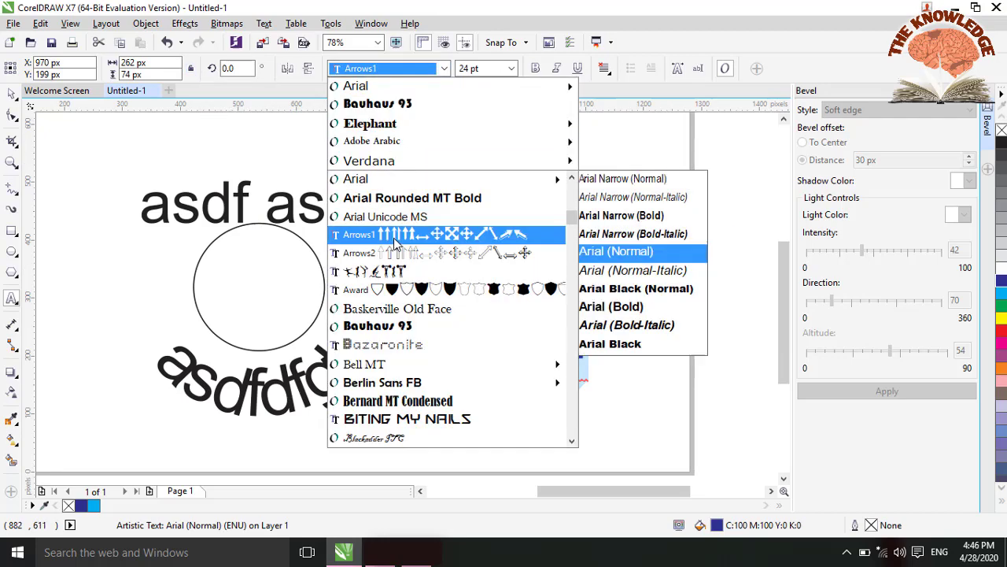
pyautogui.click(401, 327)
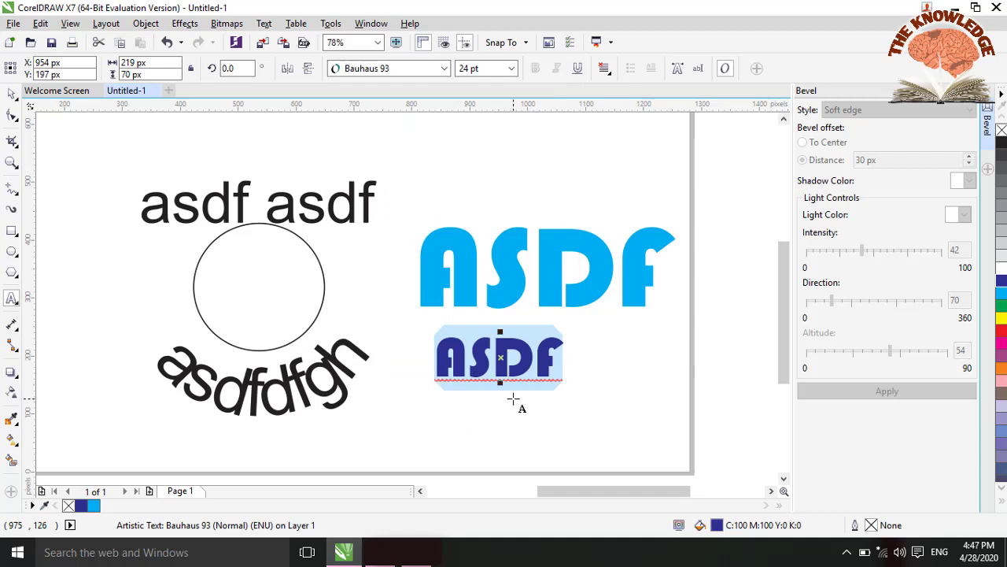
pyautogui.hotkey('ctrl', 'q')
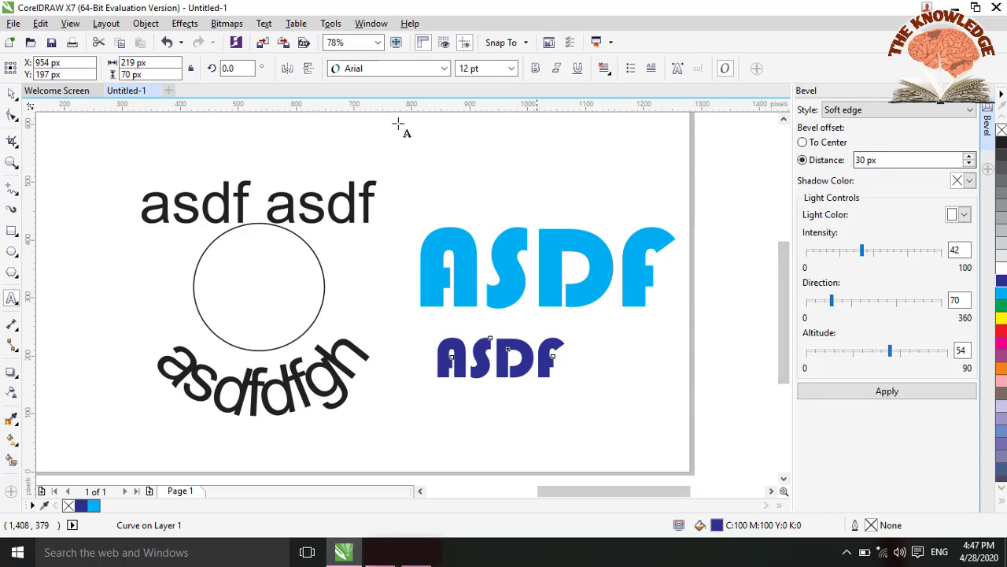
# - Apply a Soft edge bevel to the blue "ASDF" shape with light intensity 86, direction 264 and altitude 77, and deselect it
pyautogui.click(179, 26)
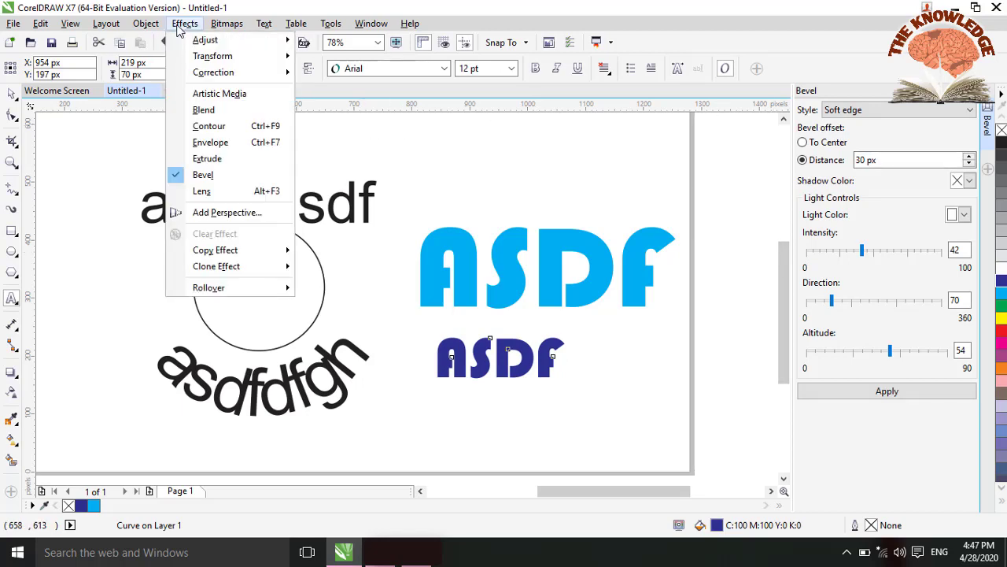
pyautogui.click(205, 175)
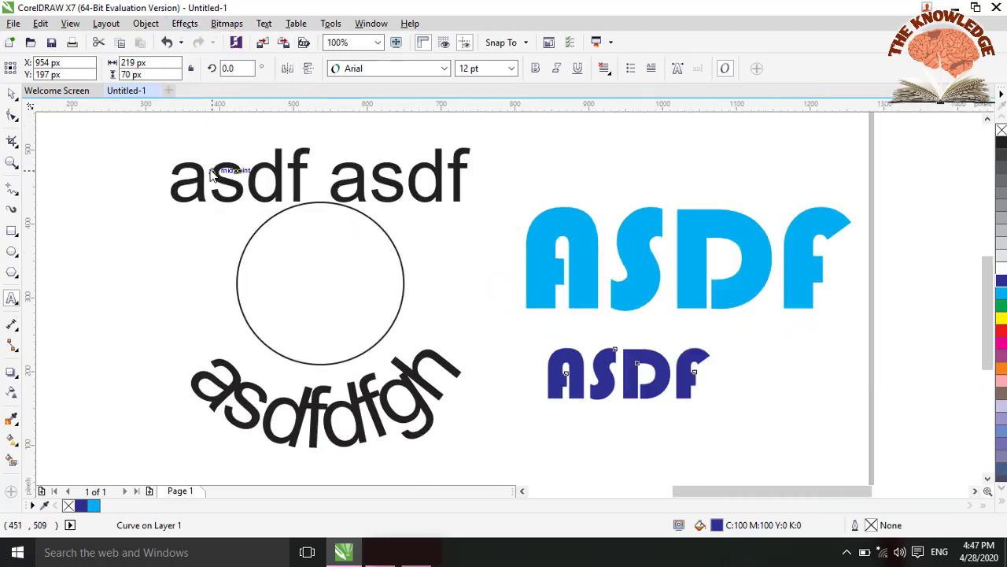
pyautogui.click(187, 25)
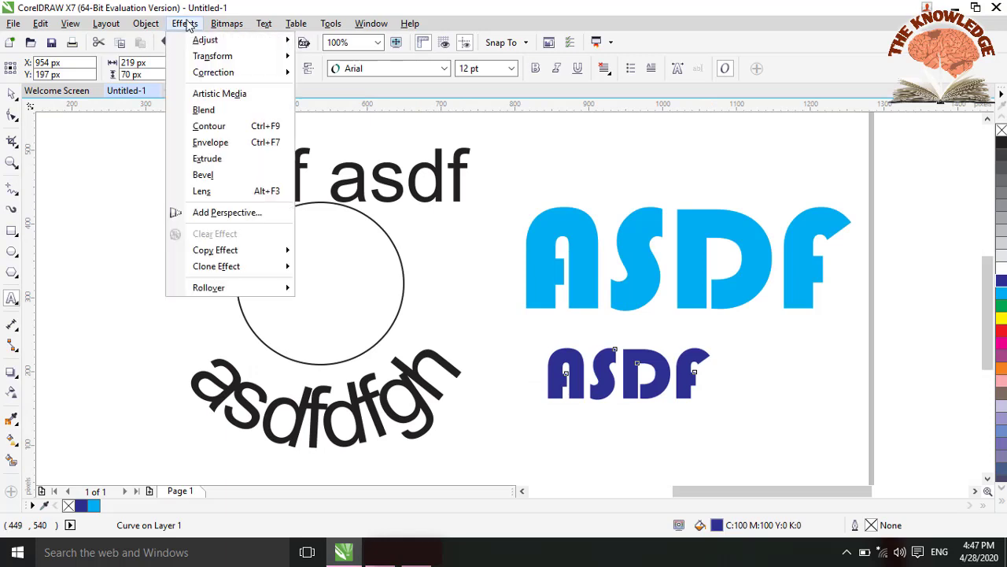
pyautogui.click(204, 174)
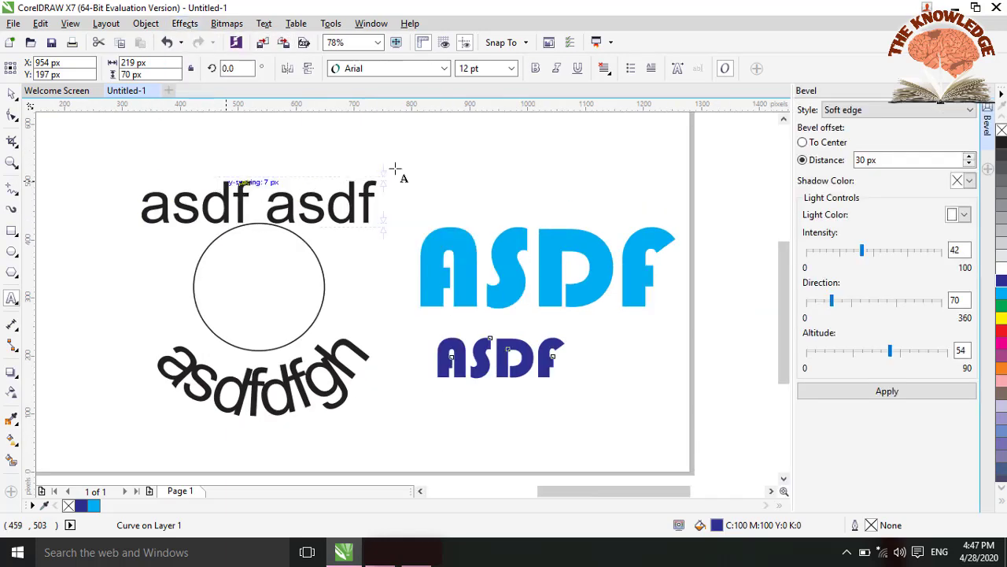
pyautogui.moveTo(836, 306); pyautogui.dragTo(906, 297)
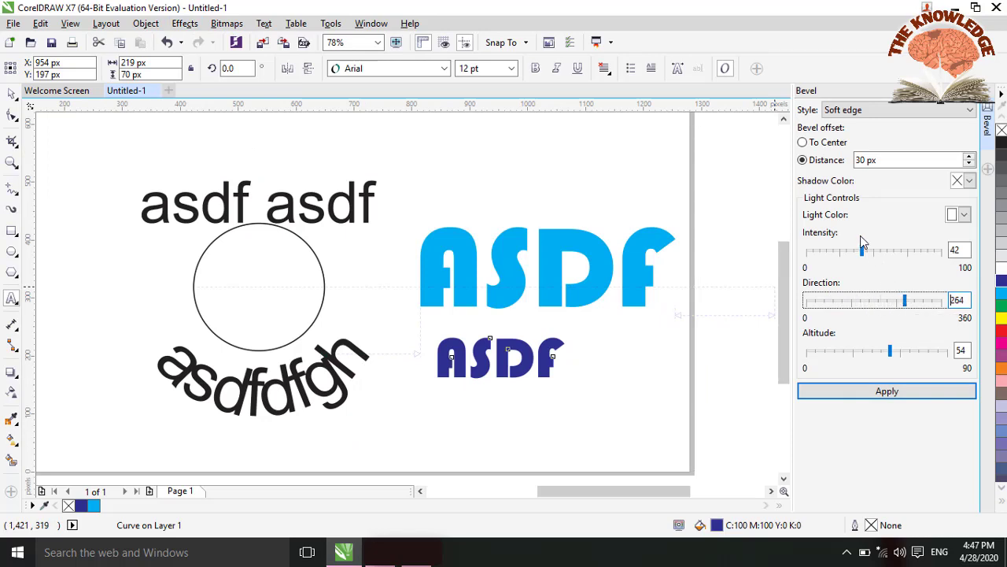
pyautogui.moveTo(864, 252); pyautogui.dragTo(925, 254)
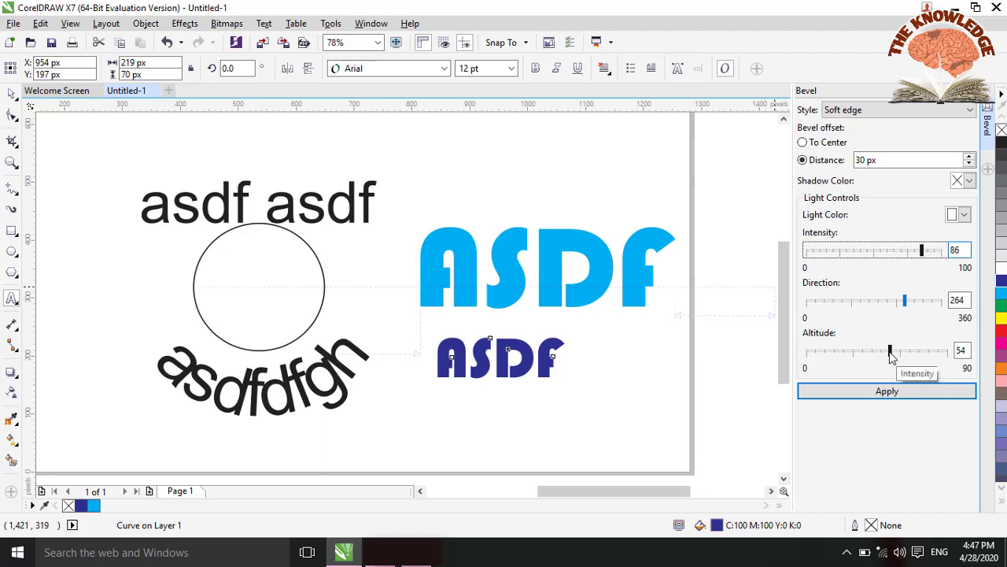
pyautogui.moveTo(893, 355); pyautogui.dragTo(928, 355)
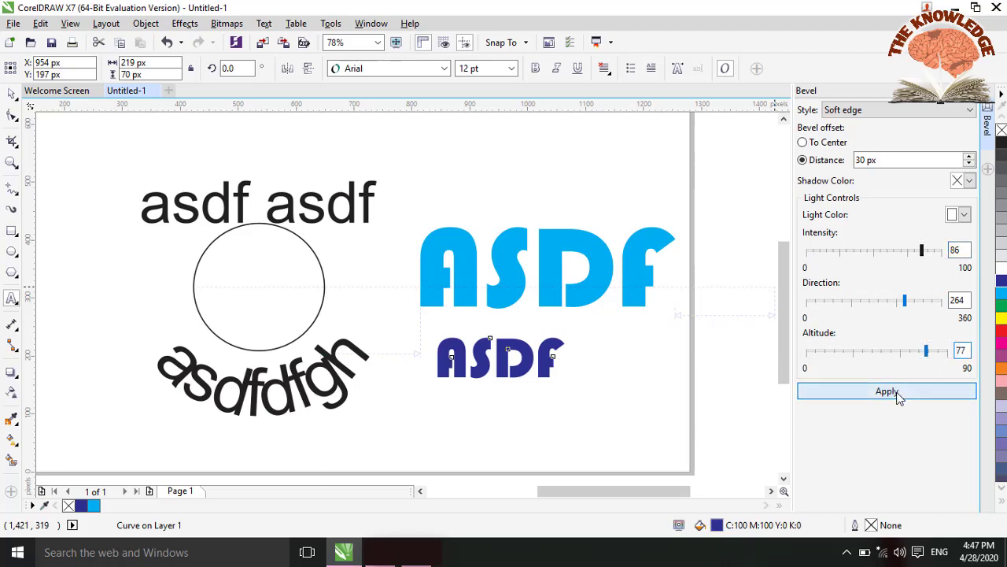
pyautogui.click(898, 398)
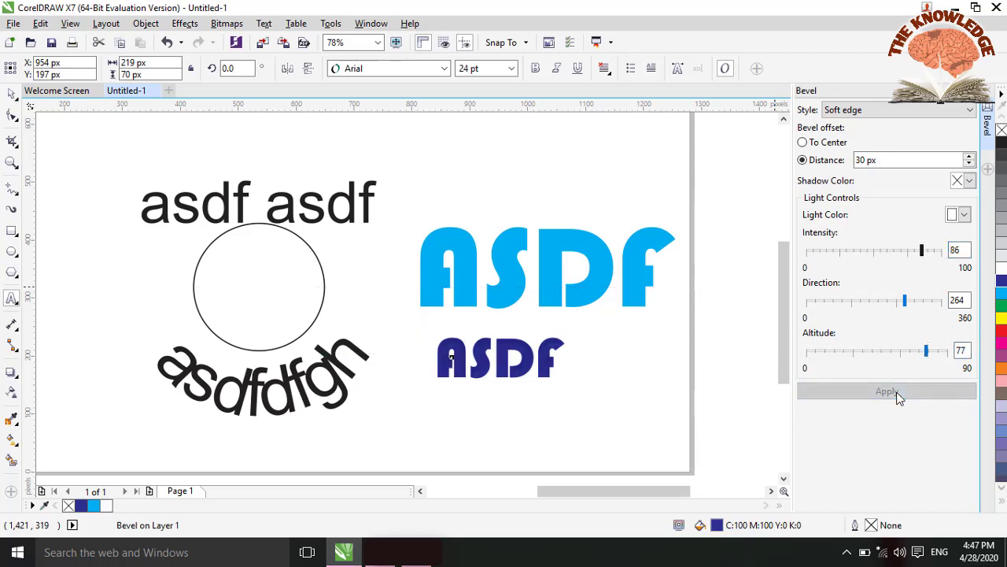
pyautogui.click(535, 358)
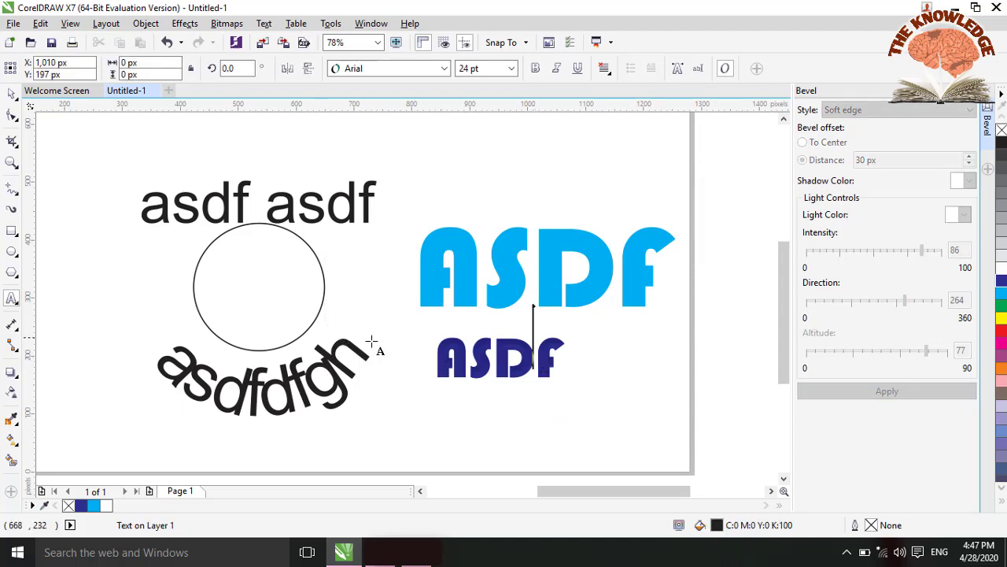
pyautogui.click(11, 94)
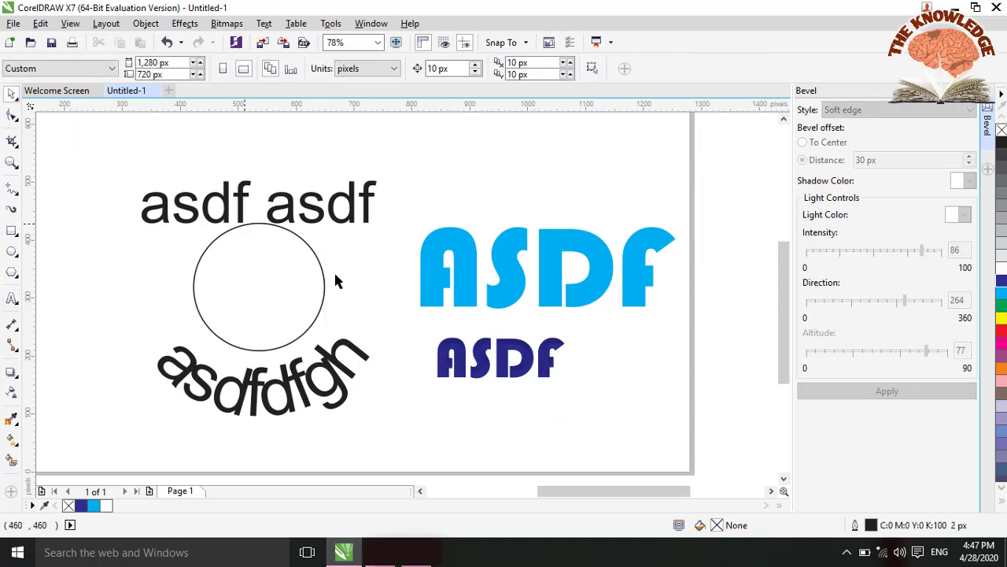
# - Enlarge the blue beveled "ASDF" shape to about 538 × 172 px and move it to about X 1,008, Y 182 px
pyautogui.moveTo(417, 319); pyautogui.dragTo(639, 406)
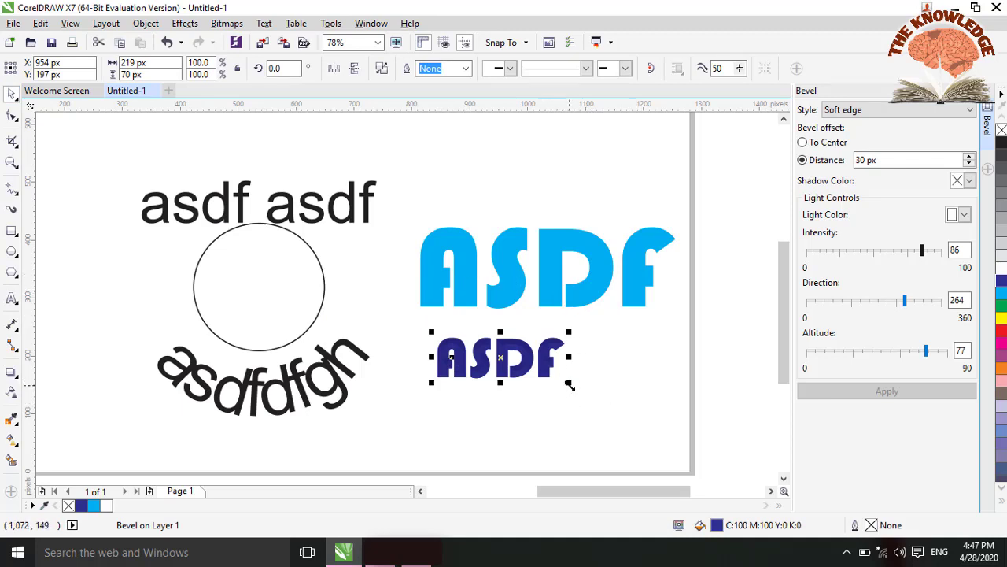
pyautogui.moveTo(569, 383); pyautogui.dragTo(663, 440)
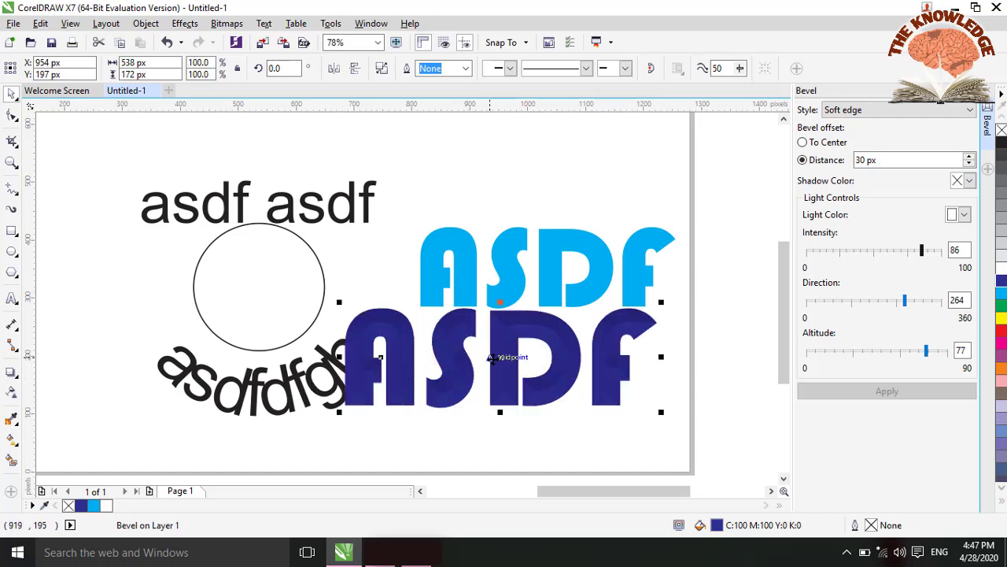
pyautogui.moveTo(500, 356); pyautogui.dragTo(533, 366)
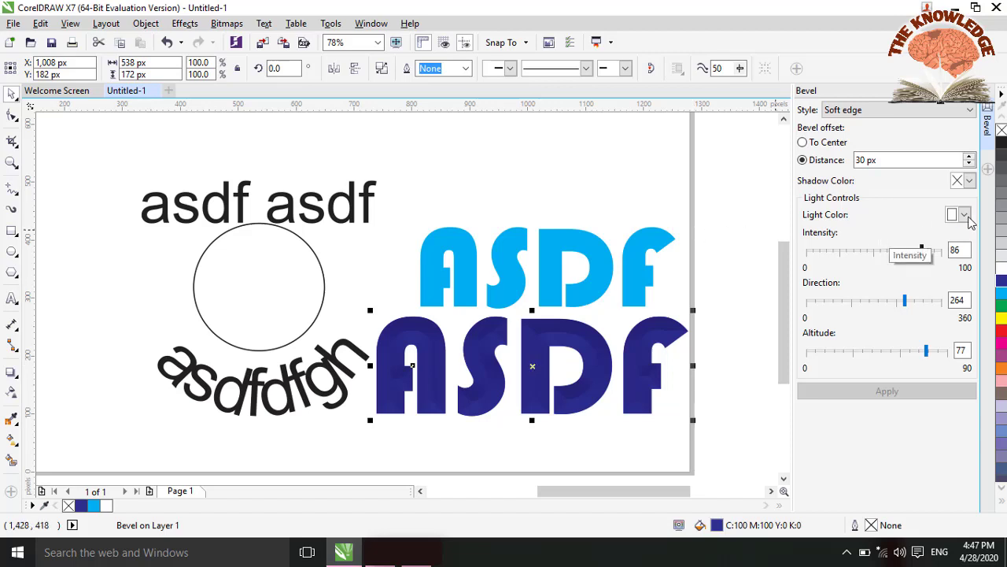
# - Give the blue "ASDF" shape a white outline and apply bevel light intensity 33, direction 315 and altitude 31
pyautogui.rightClick(1002, 269)
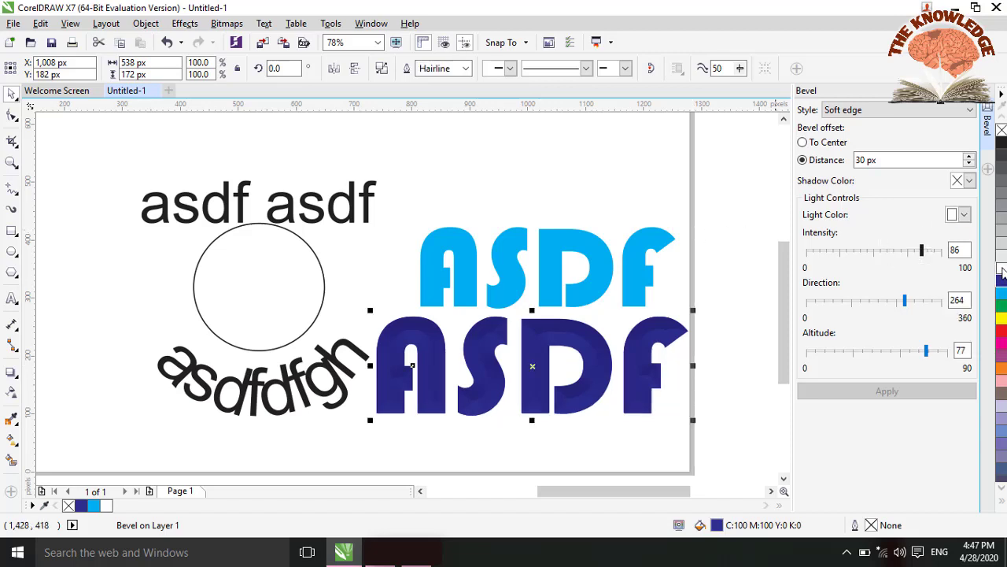
pyautogui.click(851, 250)
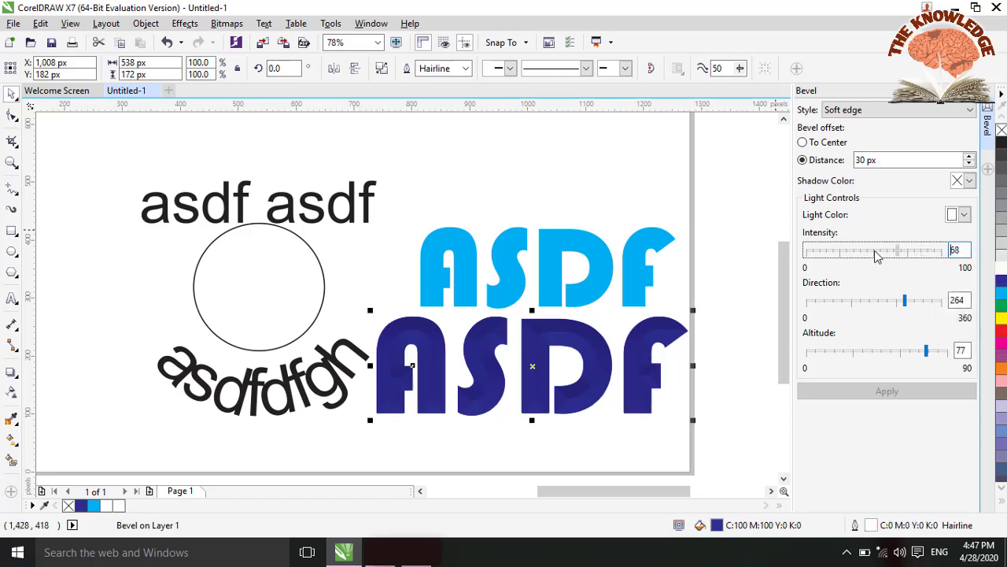
pyautogui.moveTo(905, 307); pyautogui.dragTo(925, 307)
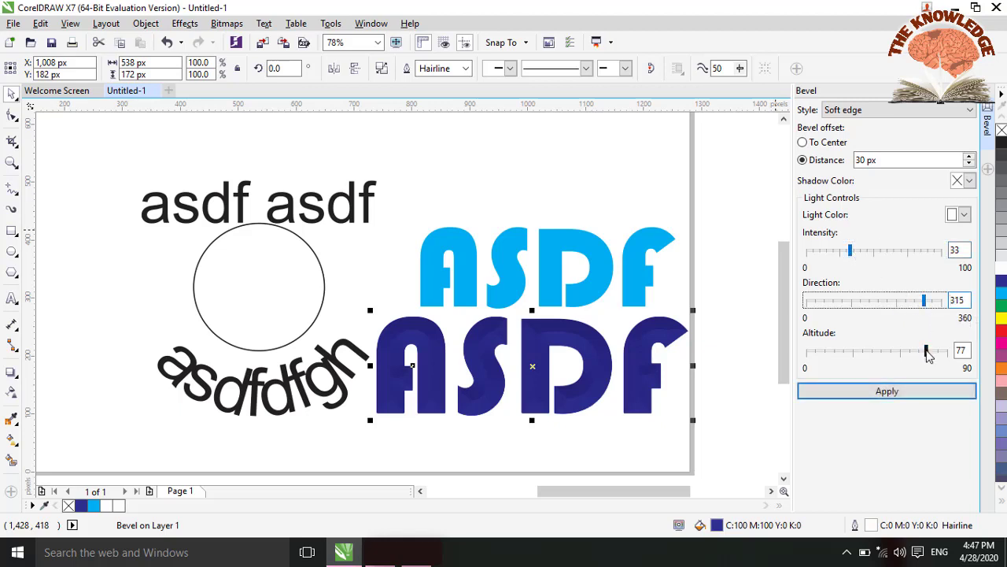
pyautogui.click(863, 352)
pyautogui.click(882, 393)
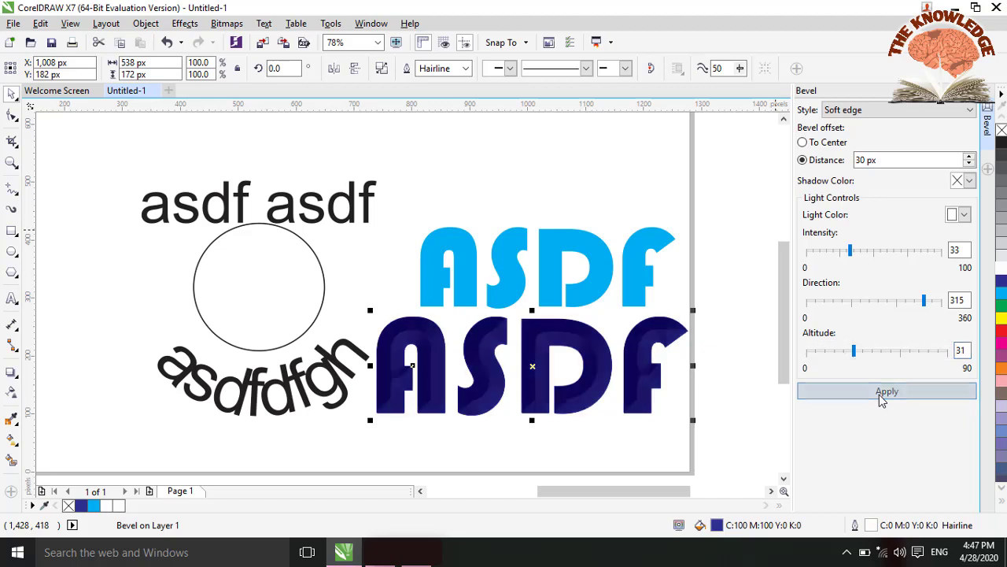
# - Apply an orange shadow colour, a red light colour and an altitude of 50 to the lower "ASDF" bevel
pyautogui.click(970, 181)
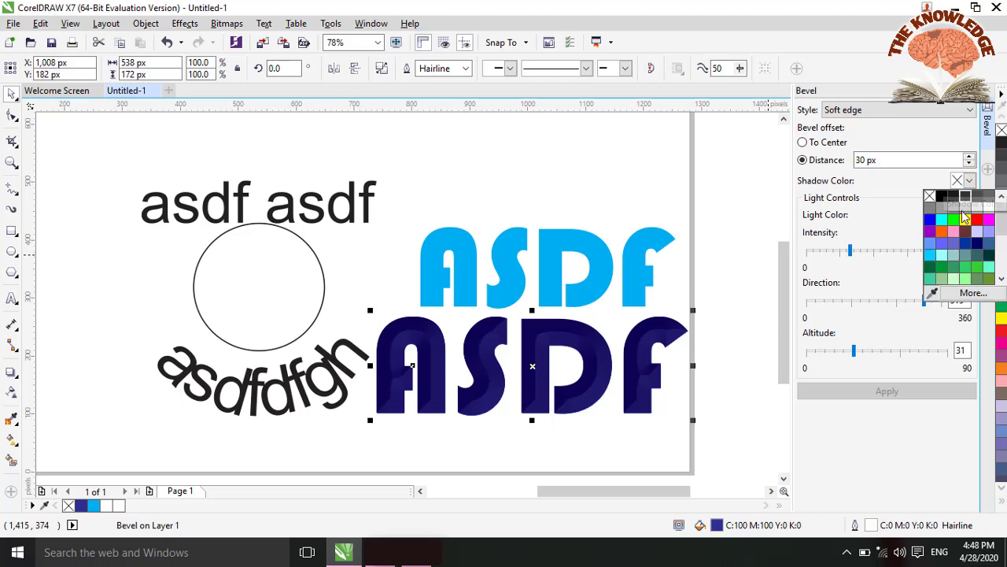
pyautogui.click(942, 230)
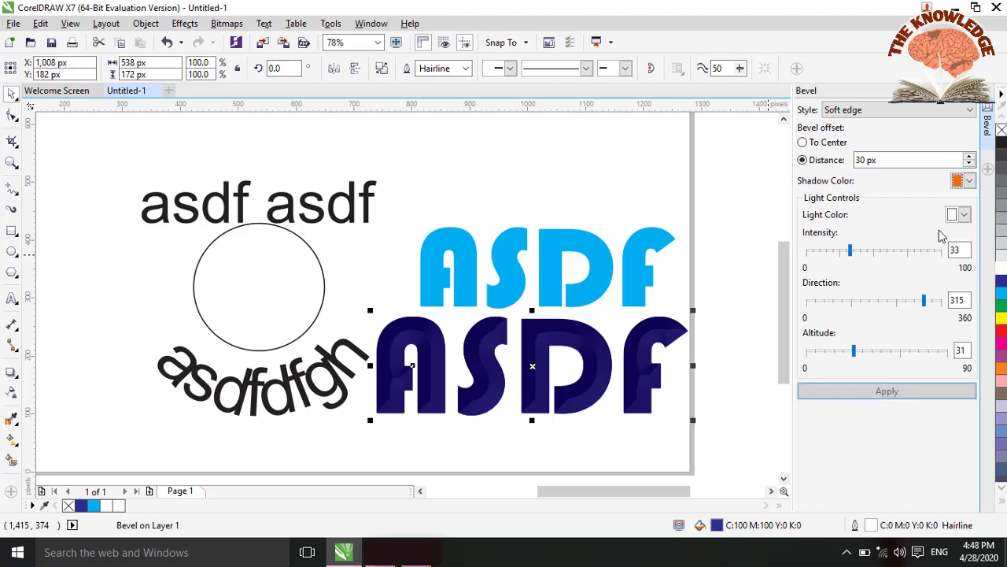
pyautogui.click(964, 217)
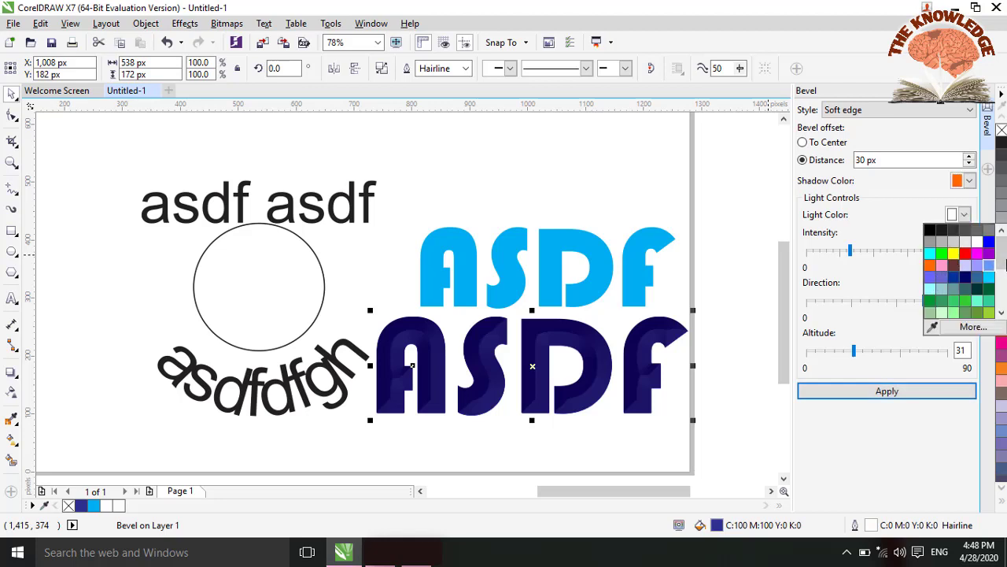
pyautogui.click(967, 254)
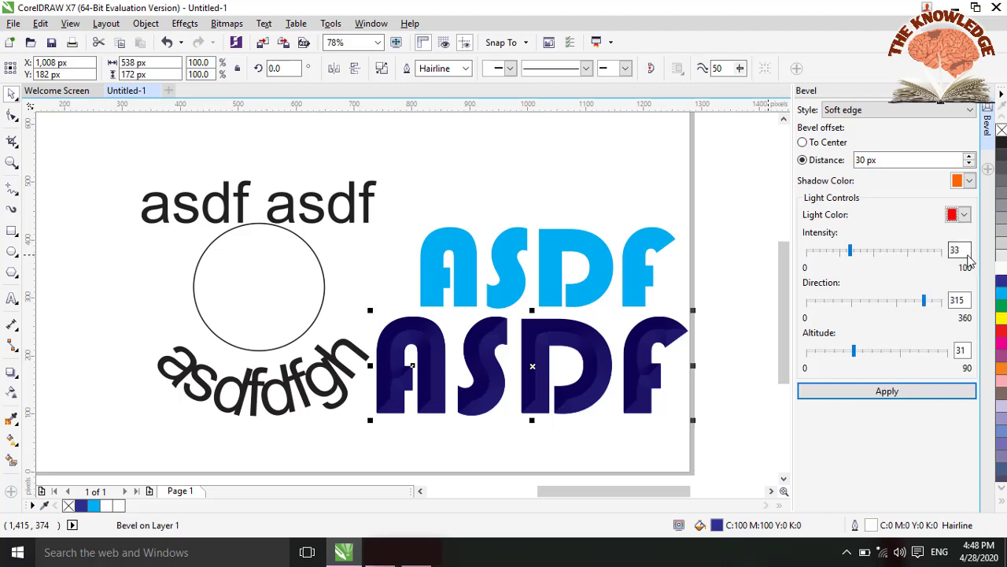
pyautogui.moveTo(856, 354); pyautogui.dragTo(884, 352)
pyautogui.click(887, 394)
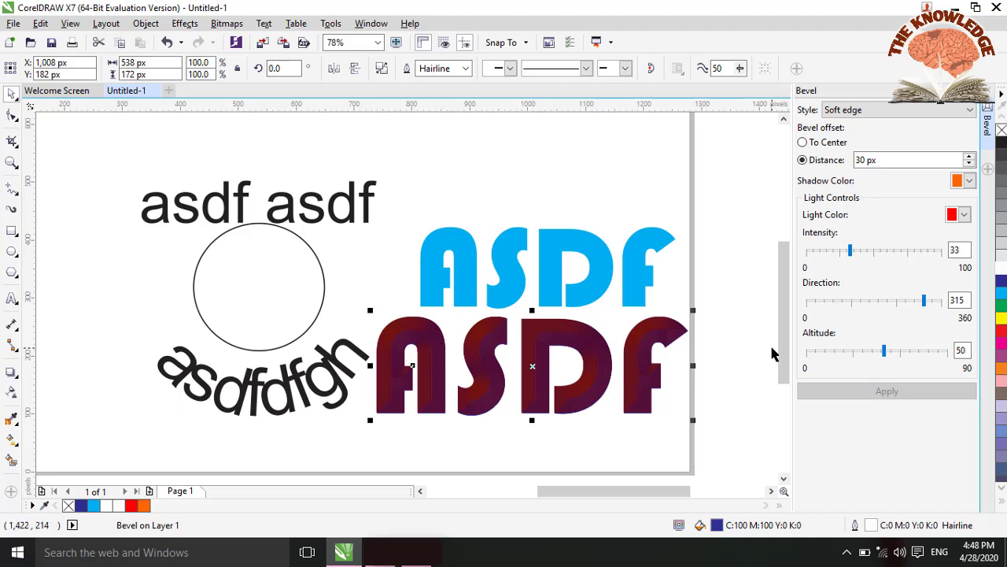
# - Apply a light intensity of 89 and a light direction of 94 to the lower "ASDF" bevel
pyautogui.click(855, 252)
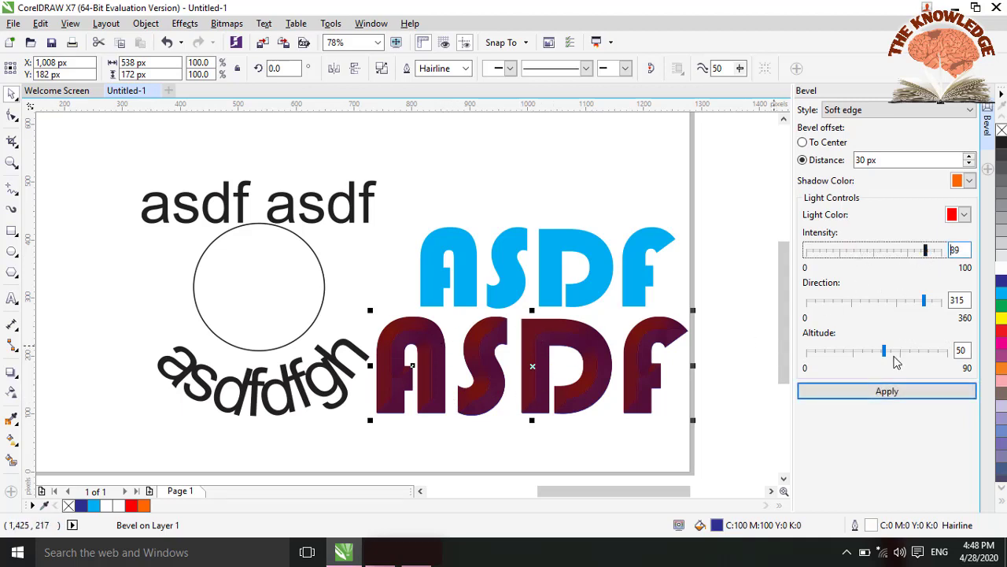
pyautogui.click(886, 391)
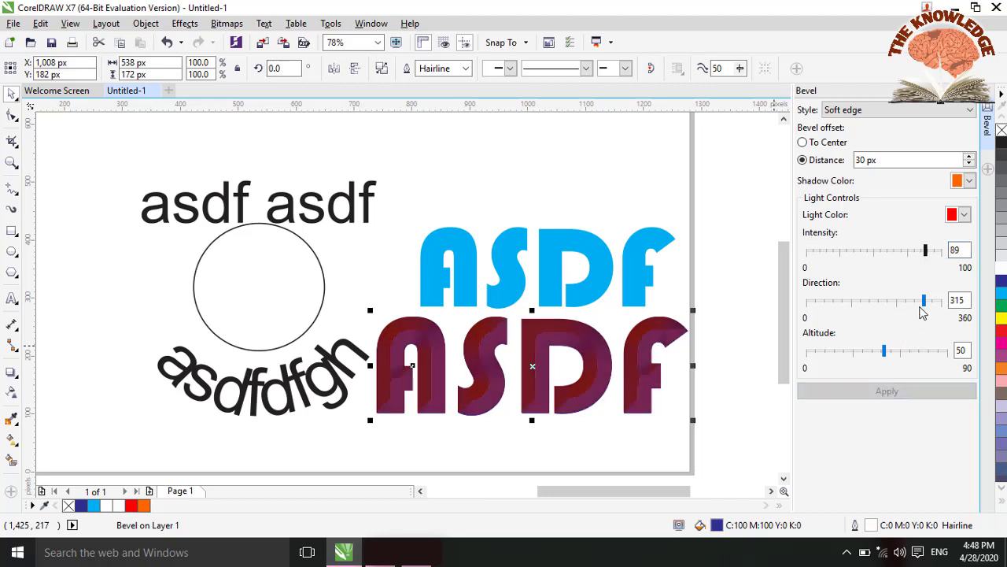
pyautogui.moveTo(926, 306); pyautogui.dragTo(840, 306)
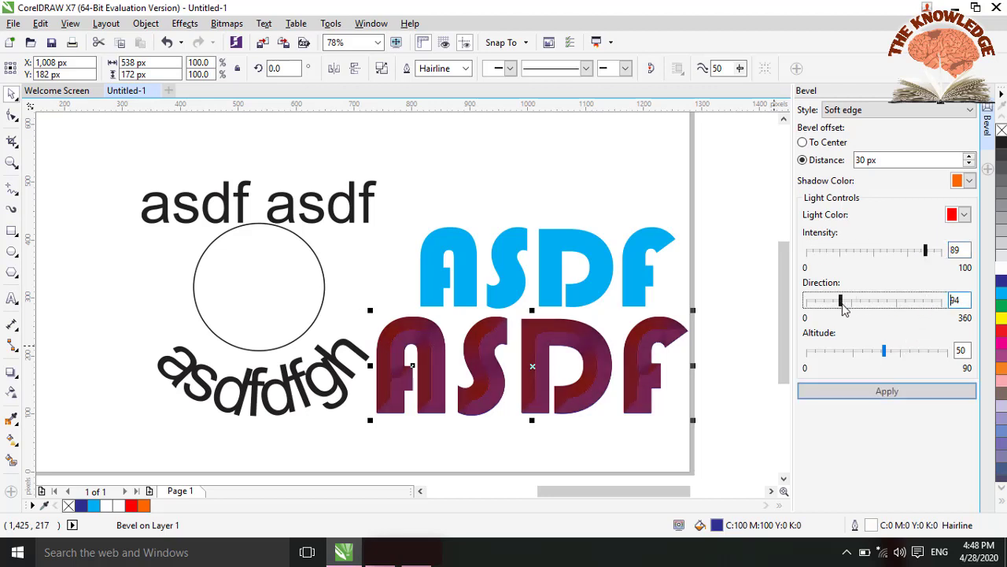
pyautogui.click(889, 391)
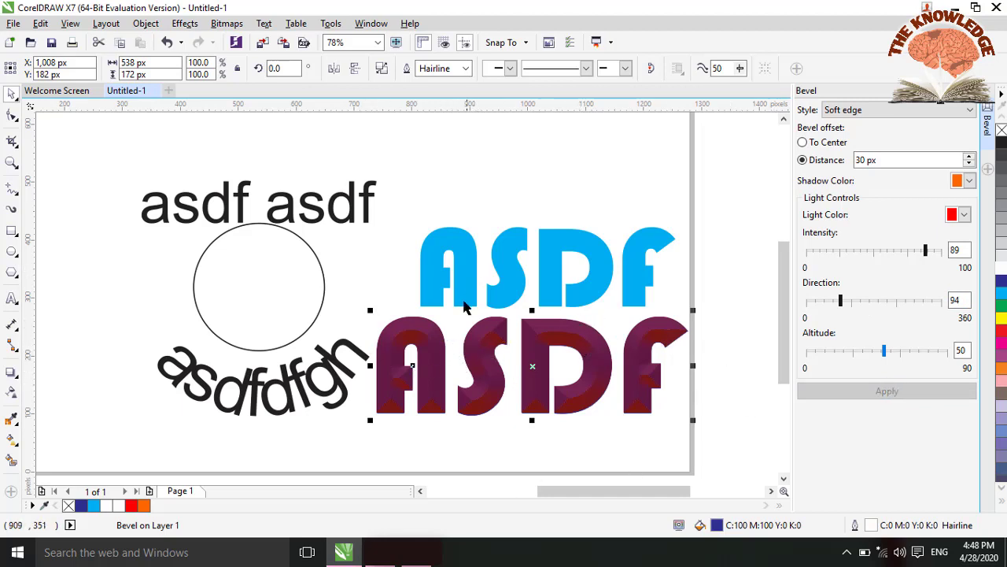
# - Change the lower "ASDF" bevel's shadow colour to light yellow and apply altitude 72 and direction 270
pyautogui.click(967, 181)
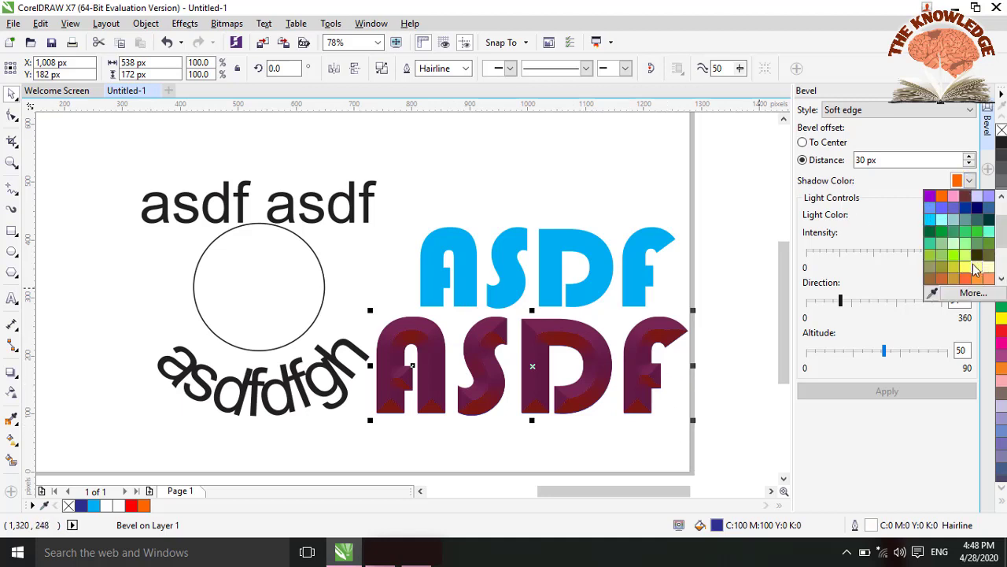
pyautogui.click(974, 268)
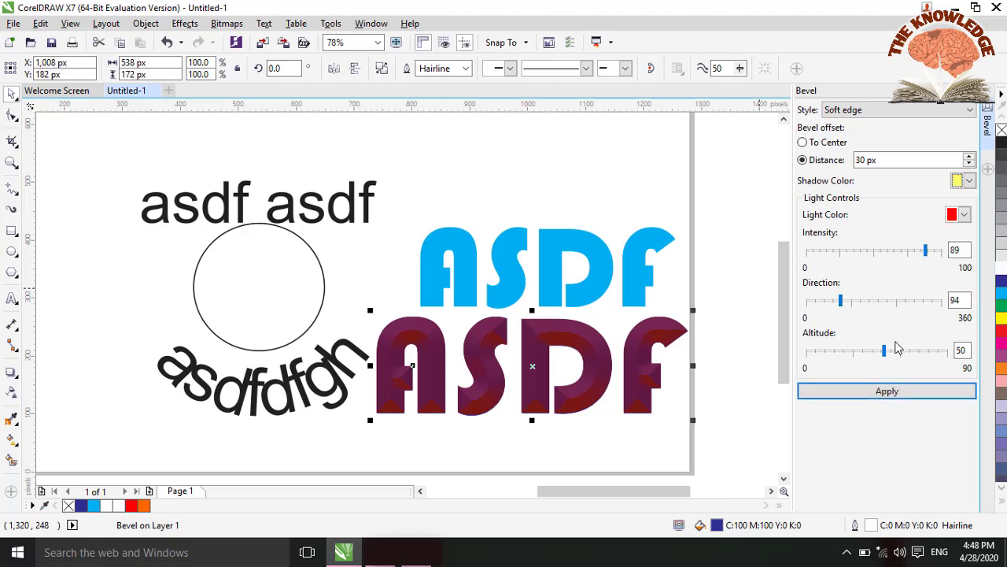
pyautogui.click(884, 390)
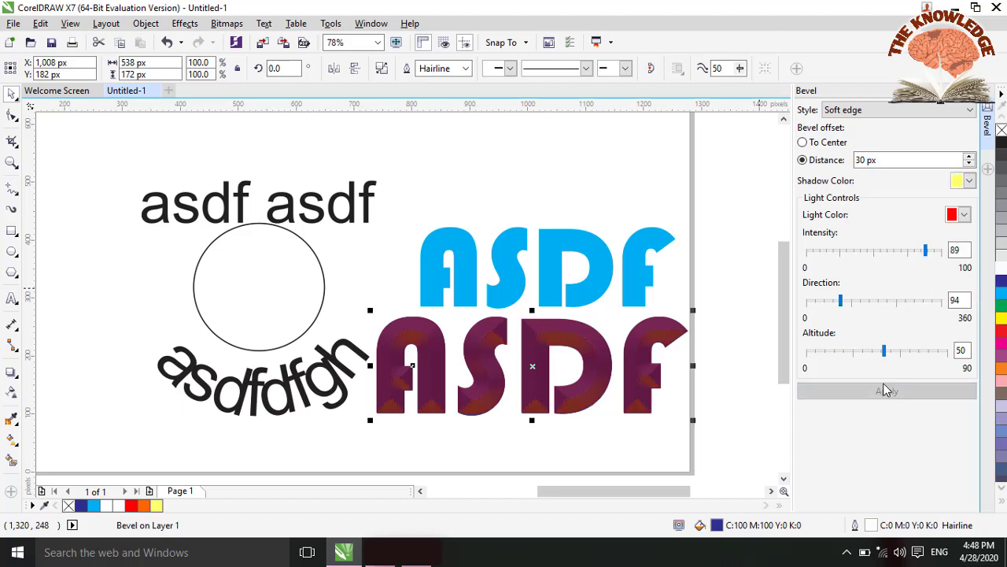
pyautogui.moveTo(884, 354); pyautogui.dragTo(917, 354)
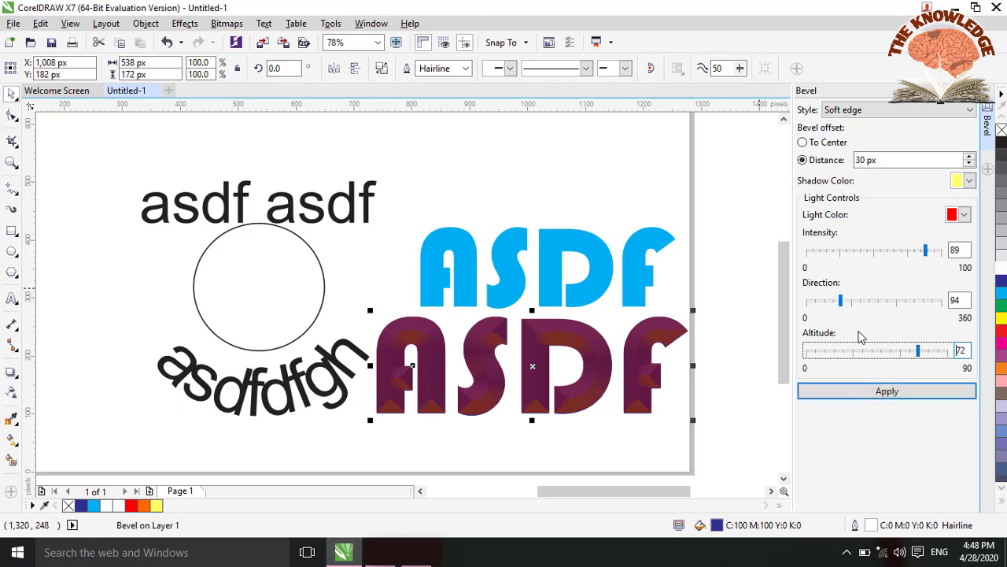
pyautogui.click(841, 302)
pyautogui.moveTo(841, 305); pyautogui.dragTo(906, 309)
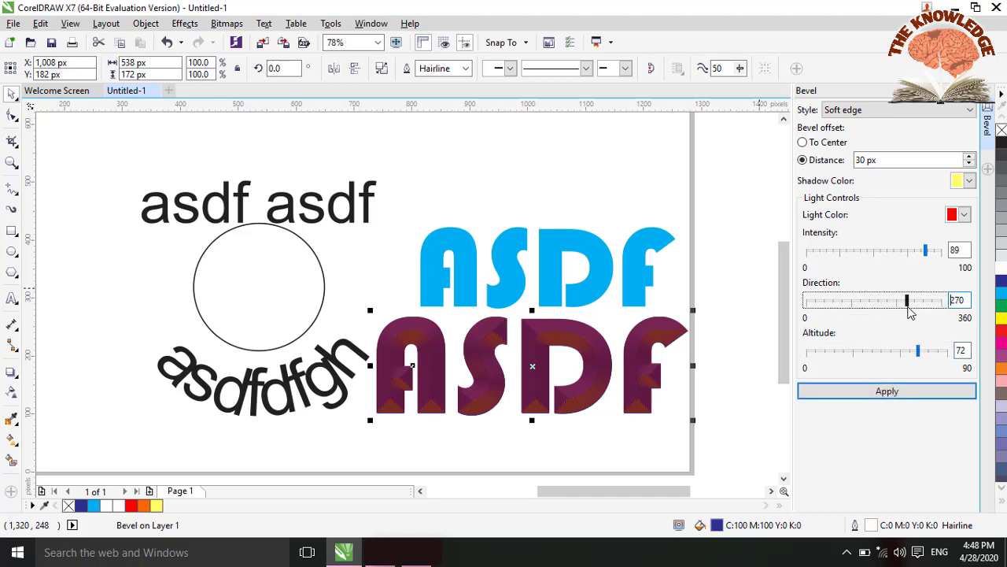
pyautogui.click(872, 398)
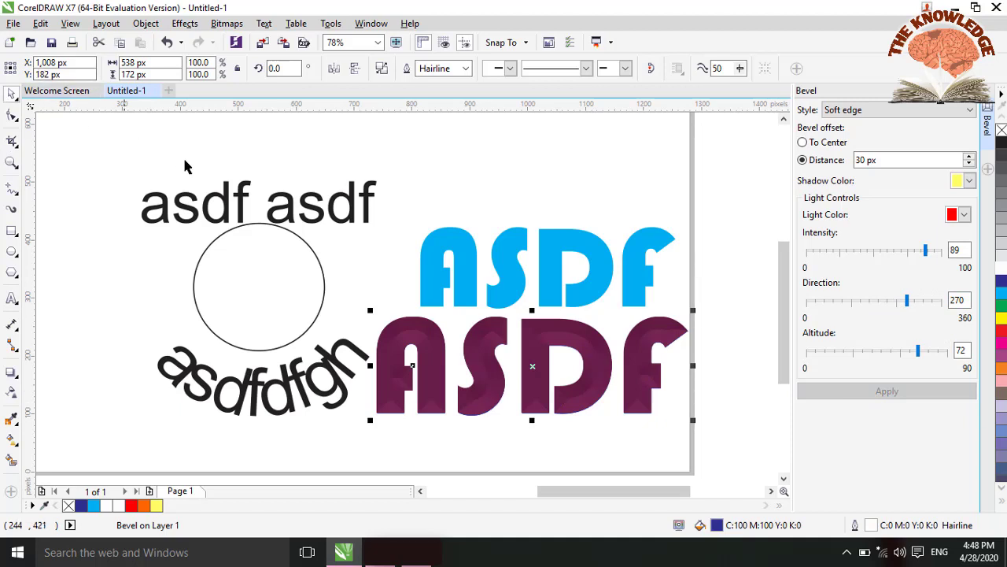
# - Delete the circle and all text shapes from the page and close the Bevel docker
pyautogui.moveTo(108, 148); pyautogui.dragTo(676, 429)
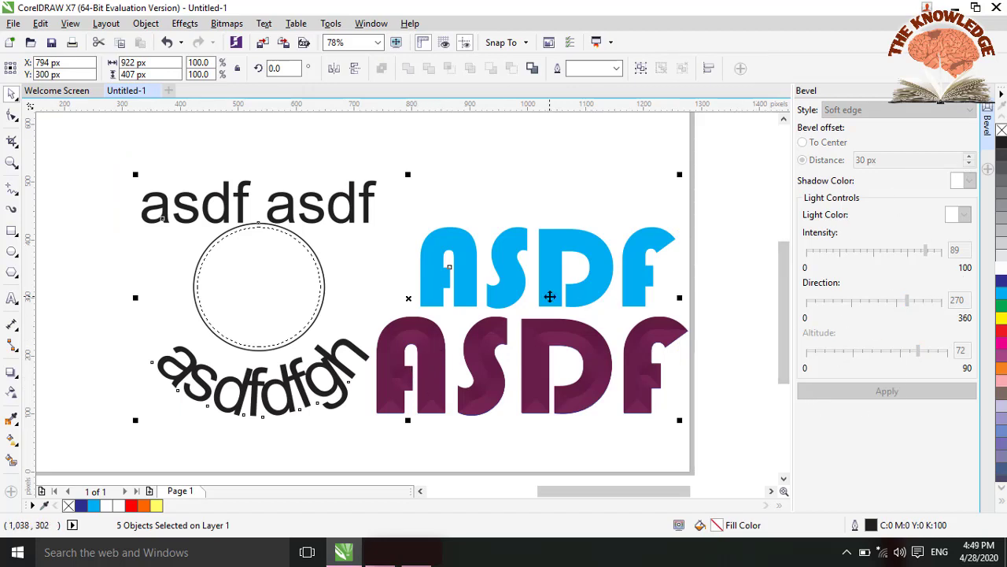
pyautogui.press('Delete')
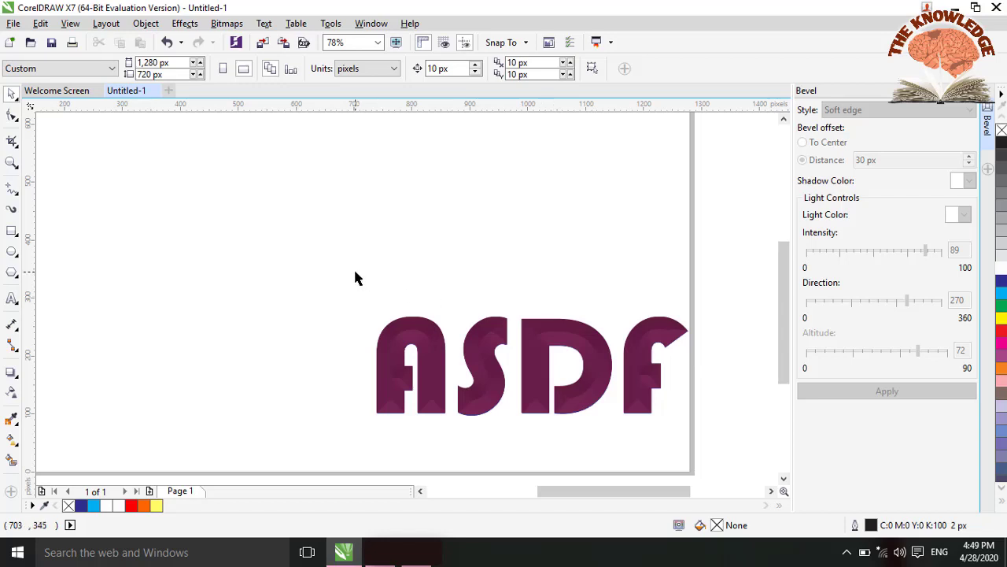
pyautogui.moveTo(354, 269); pyautogui.dragTo(714, 461)
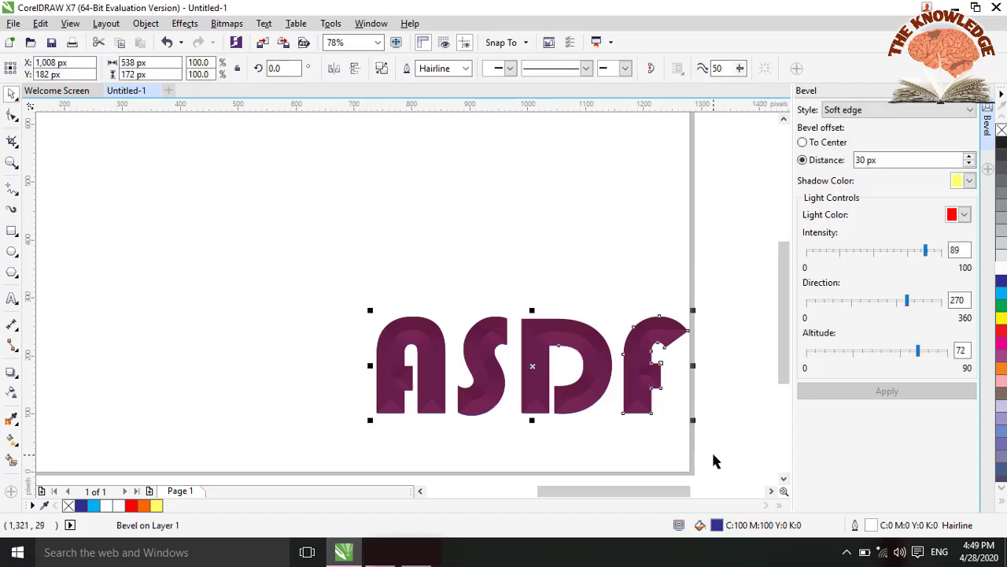
pyautogui.press('Delete')
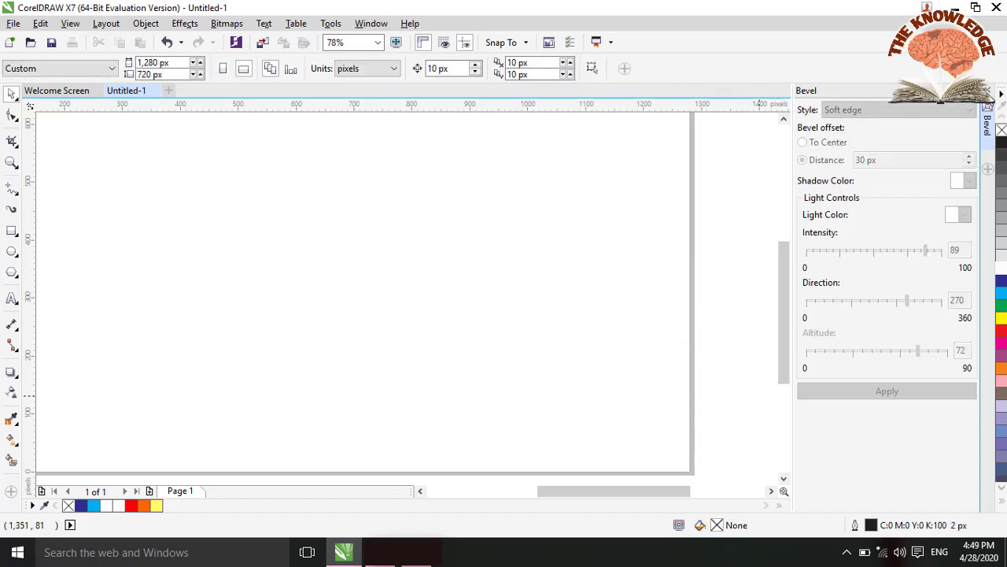
pyautogui.click(989, 105)
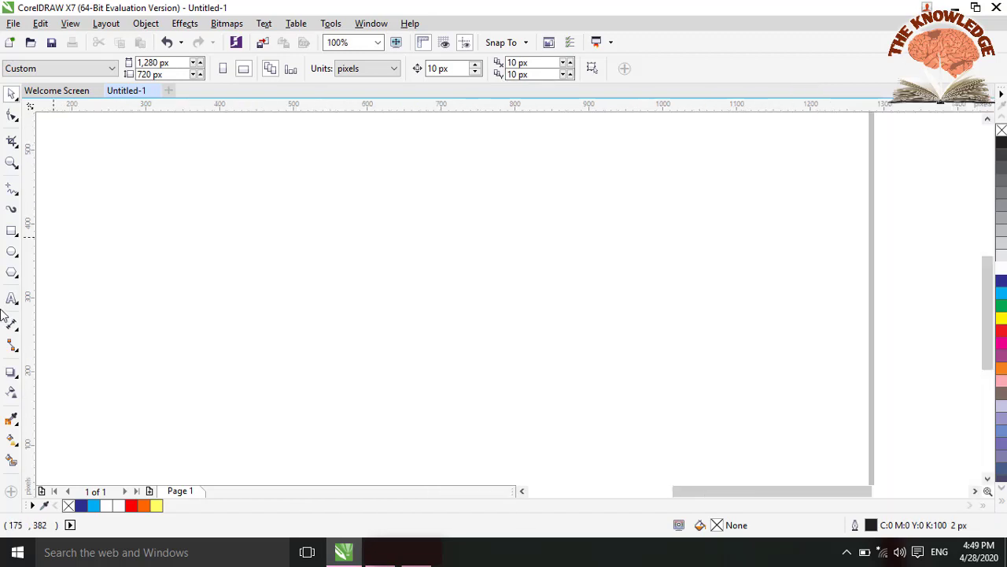
# - Draw a rectangle of about 475 × 314 px on the empty page and fill it with cyan (C100 M0 Y0 K0)
pyautogui.click(13, 231)
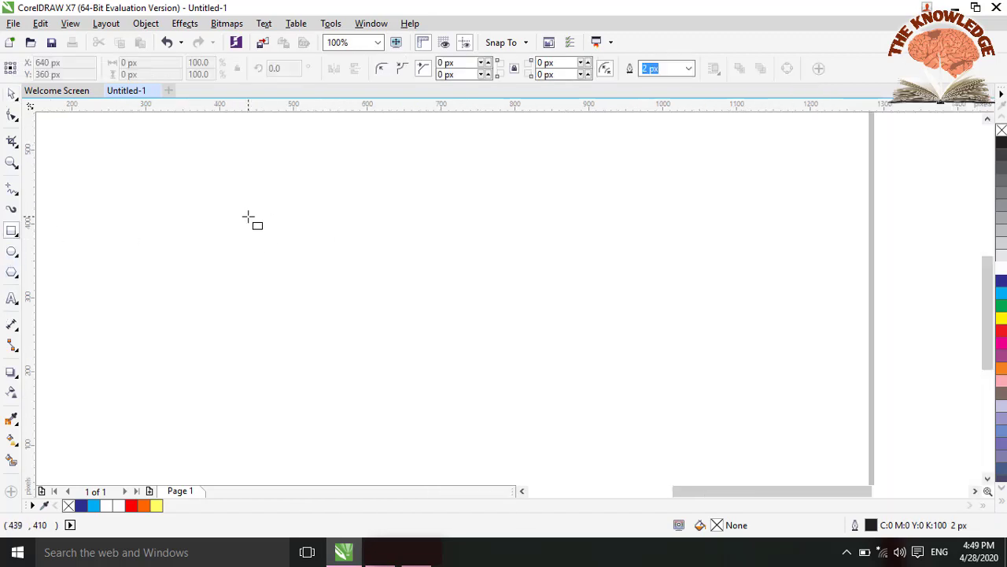
pyautogui.moveTo(248, 216)
pyautogui.mouseDown()
pyautogui.moveTo(613, 405)
pyautogui.moveTo(567, 422)
pyautogui.moveTo(603, 451)
pyautogui.mouseUp()
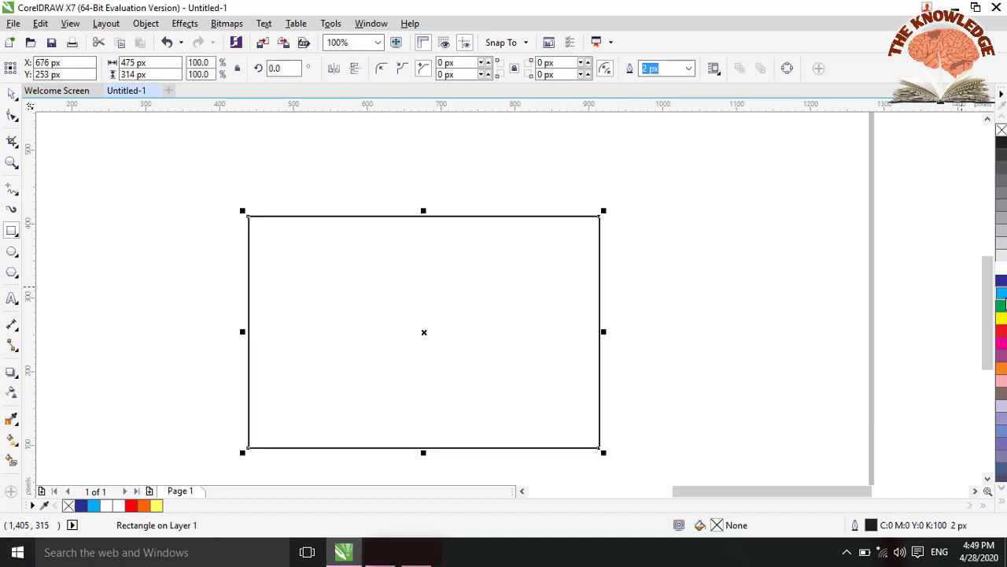
pyautogui.click(1000, 293)
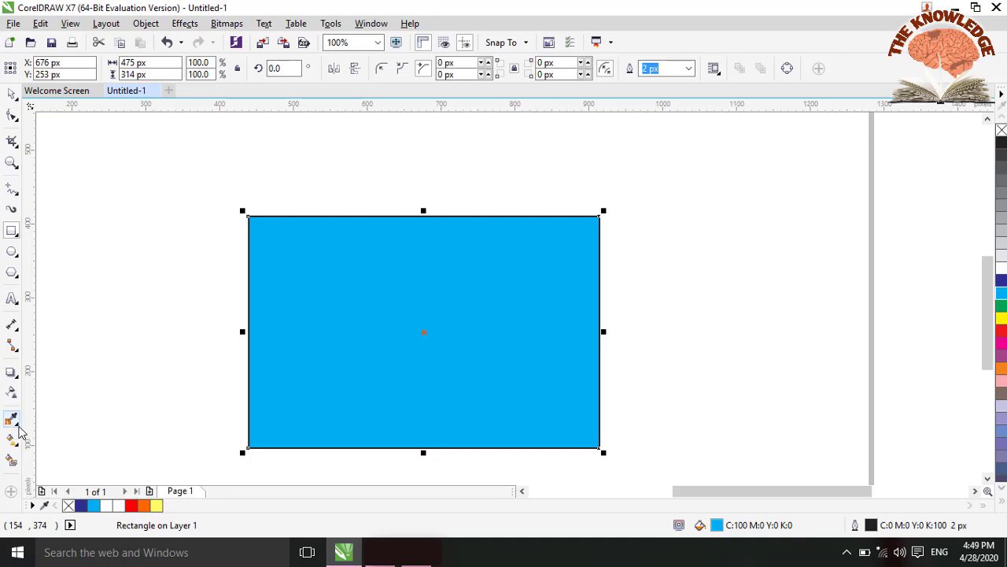
# - Start the Mesh Fill tool on the cyan rectangle
pyautogui.click(19, 428)
pyautogui.click(18, 378)
pyautogui.click(19, 378)
pyautogui.click(19, 379)
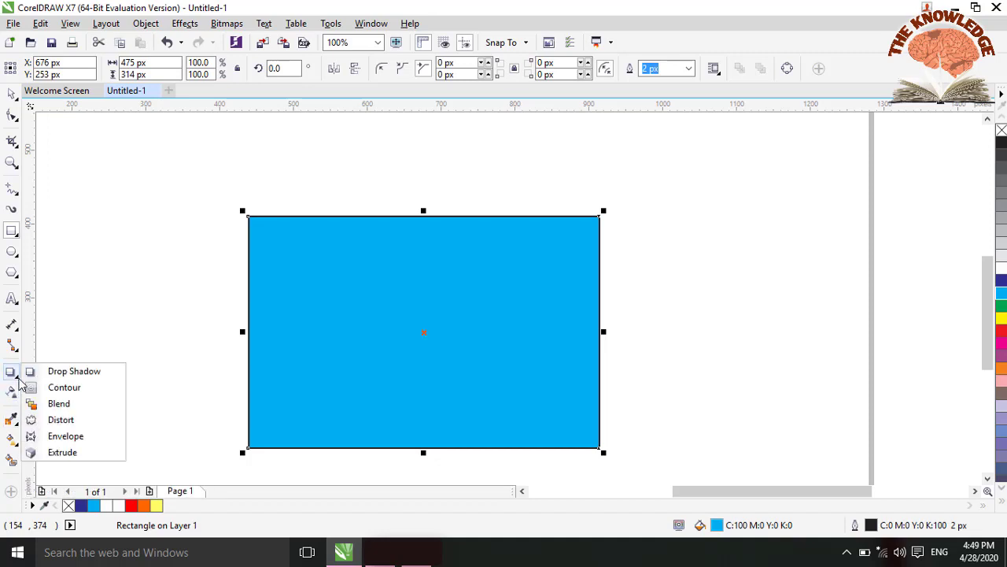
pyautogui.click(18, 378)
pyautogui.click(19, 445)
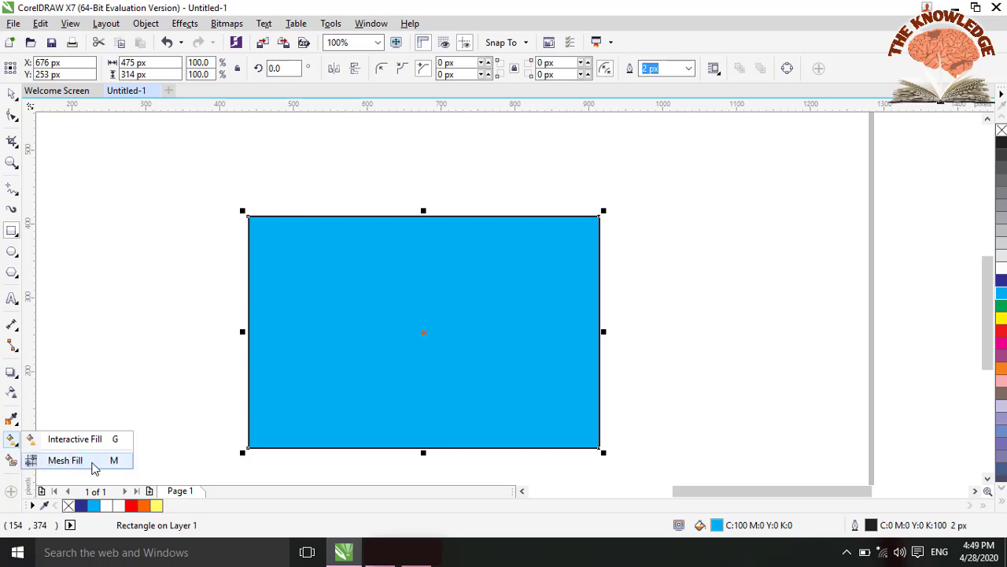
pyautogui.click(16, 446)
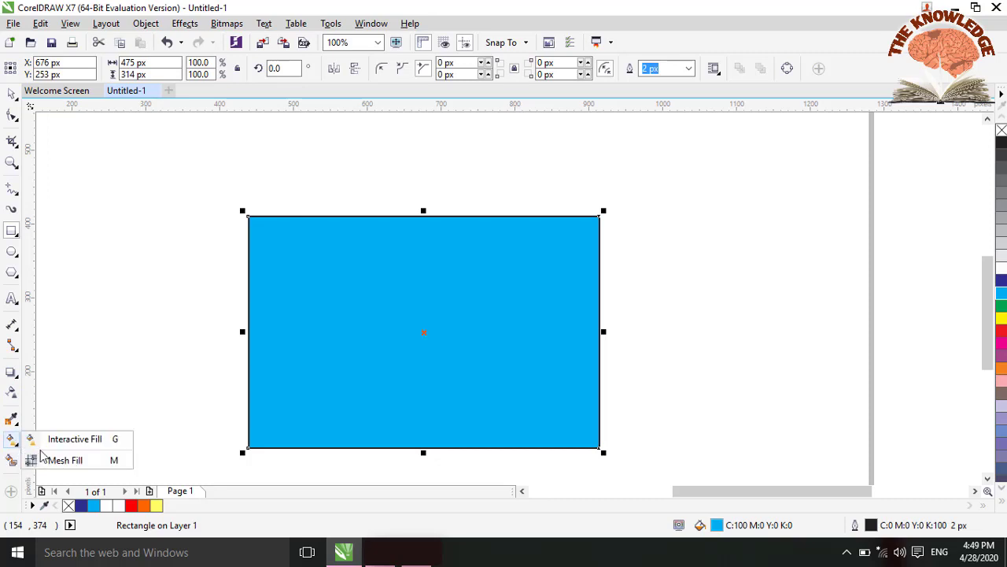
pyautogui.click(79, 461)
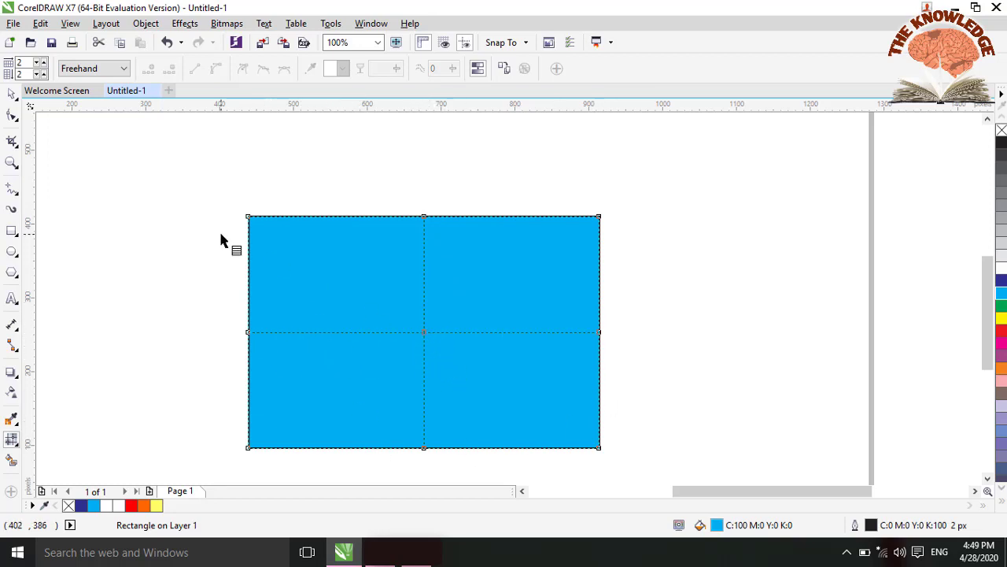
# - Set the rectangle's mesh grid to 9 columns, with 2 rows
pyautogui.click(44, 62)
pyautogui.click(44, 62)
pyautogui.click(44, 62)
pyautogui.click(44, 62)
pyautogui.click(44, 62)
pyautogui.click(44, 62)
pyautogui.click(44, 62)
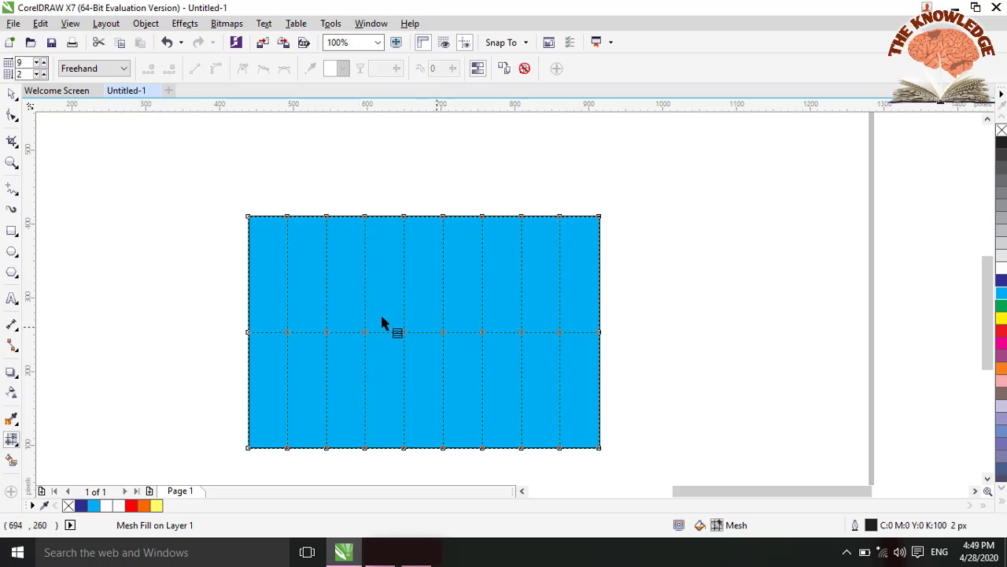
# - Set the rectangle's mesh grid to 8 rows
pyautogui.click(45, 71)
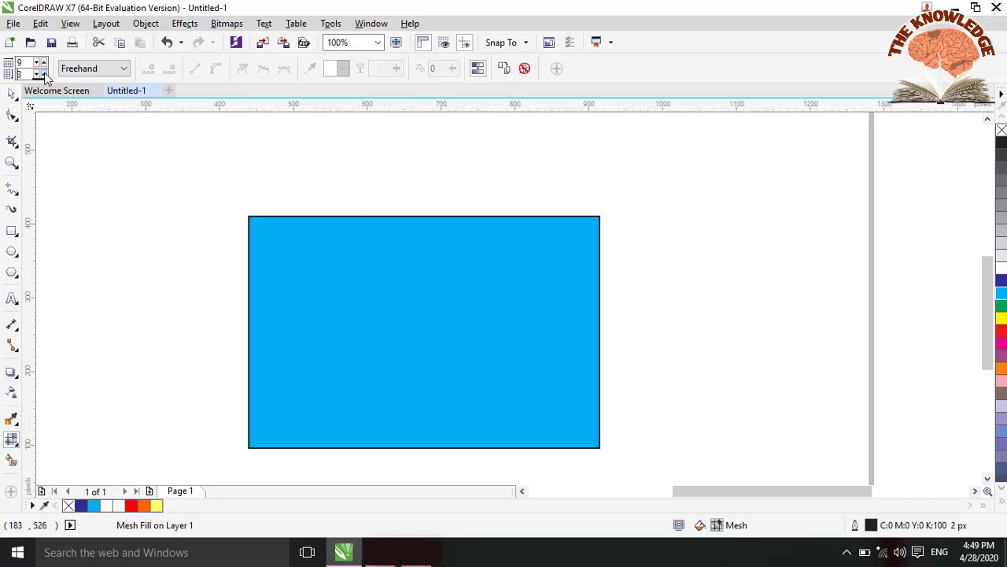
pyautogui.click(44, 70)
pyautogui.click(44, 70)
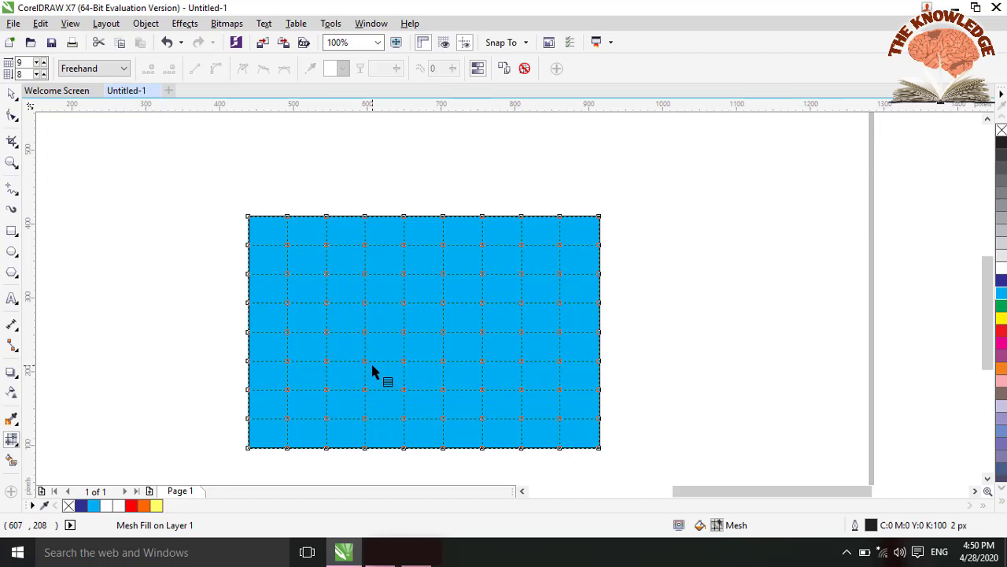
# - Color the single mesh node in the fourth column line of the rectangle's lower half green (C100 M0 Y100 K0)
pyautogui.moveTo(352, 349); pyautogui.dragTo(367, 376)
pyautogui.moveTo(387, 344); pyautogui.dragTo(387, 344)
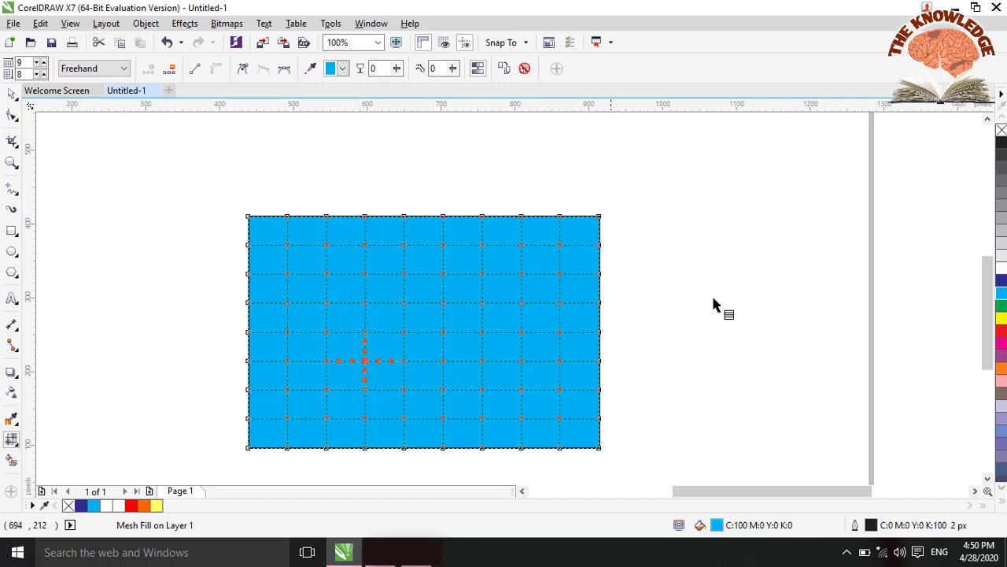
pyautogui.click(1001, 308)
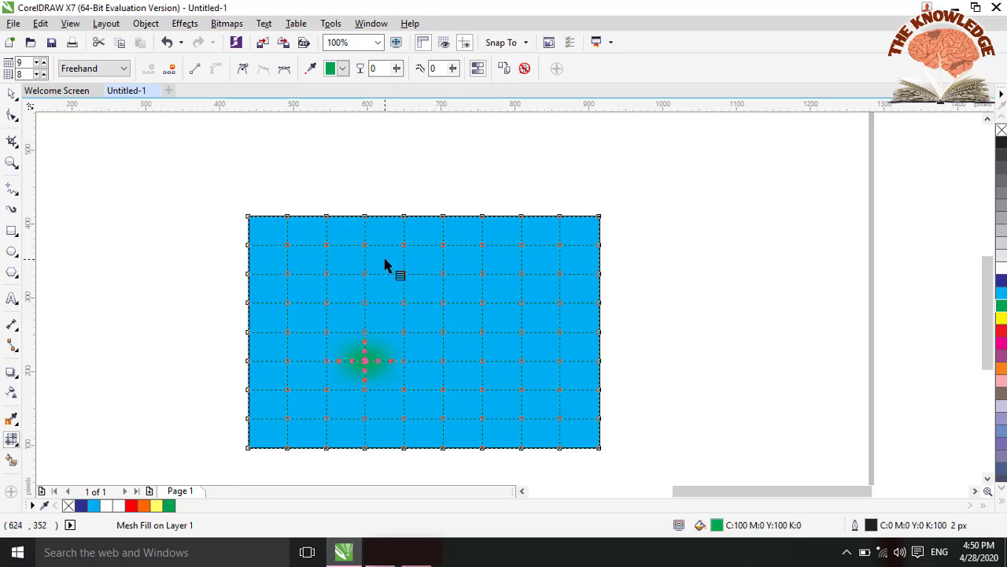
# - Select four neighbouring mesh nodes in the rectangle's upper middle, forming a hooked shape, and color them magenta (C0 M100 Y0 K0)
pyautogui.moveTo(419, 300); pyautogui.dragTo(490, 313)
pyautogui.moveTo(477, 260); pyautogui.dragTo(479, 266)
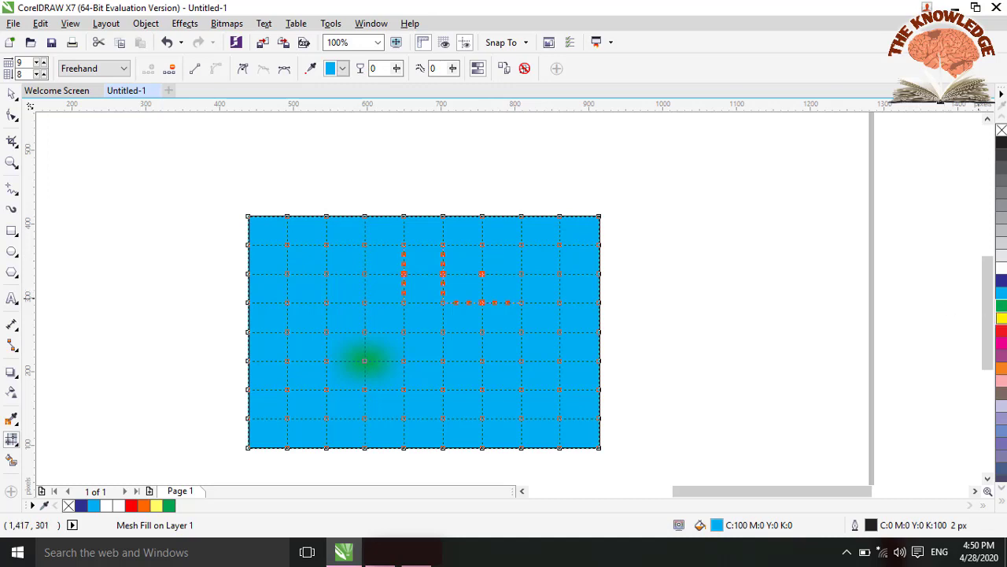
pyautogui.click(1001, 343)
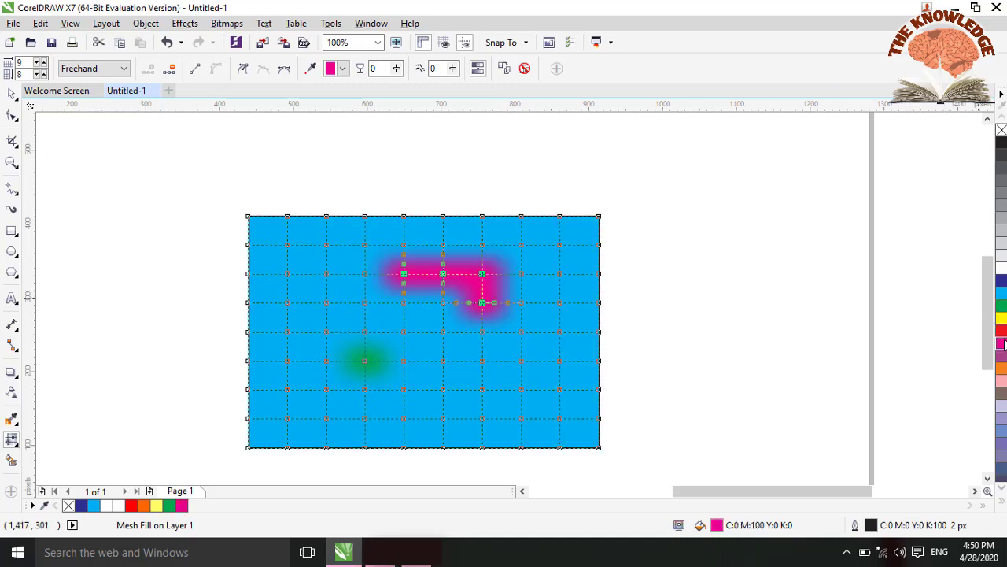
# - Shift one mesh node in the rectangle's lower right slightly down and left, and color it yellow (C0 M0 Y100 K0)
pyautogui.click(463, 387)
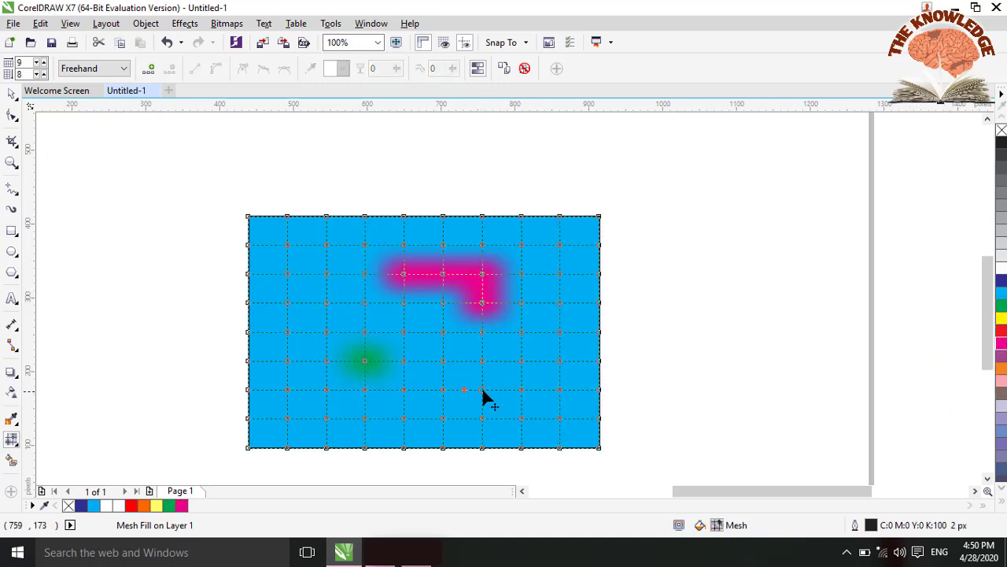
pyautogui.moveTo(483, 392); pyautogui.dragTo(465, 404)
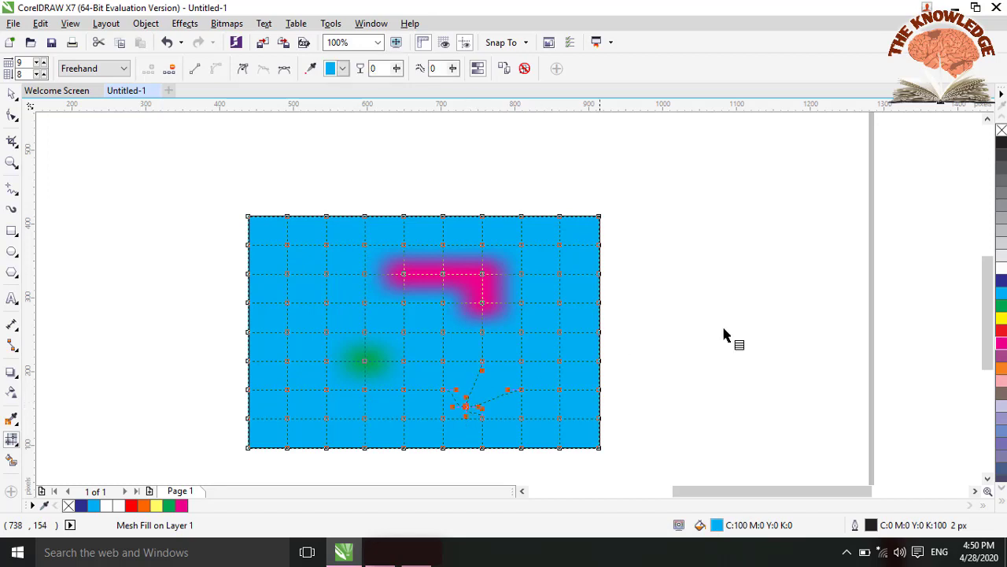
pyautogui.click(1001, 318)
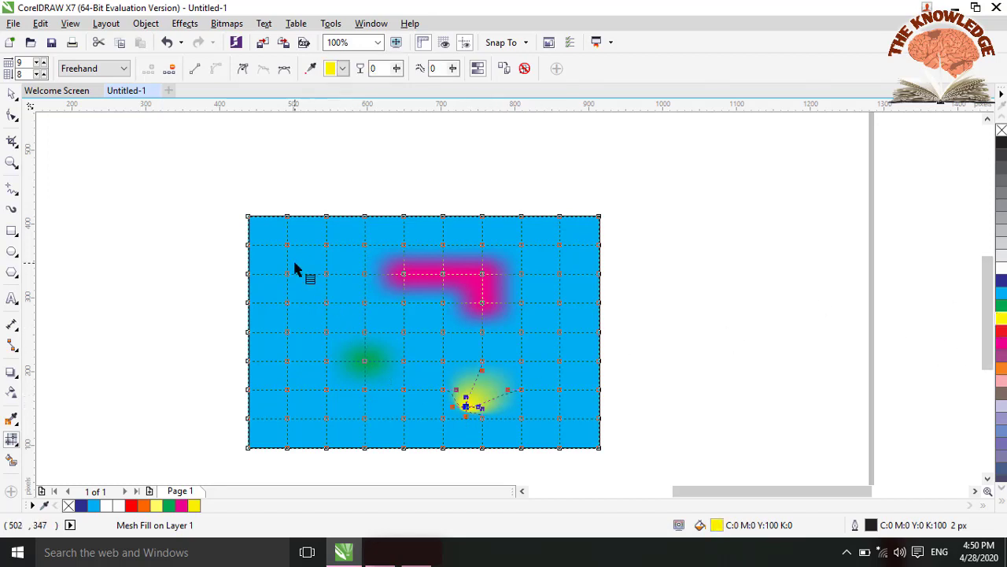
pyautogui.moveTo(295, 268); pyautogui.dragTo(352, 309)
pyautogui.moveTo(399, 359); pyautogui.dragTo(399, 360)
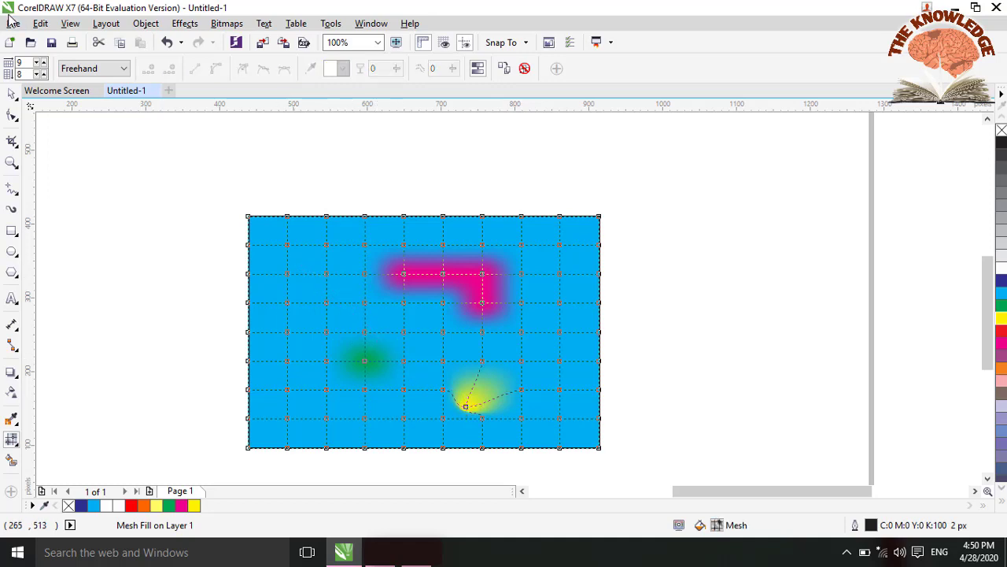
# - Move the mesh-filled rectangle about 105 px to the right and 53 px up
pyautogui.click(12, 93)
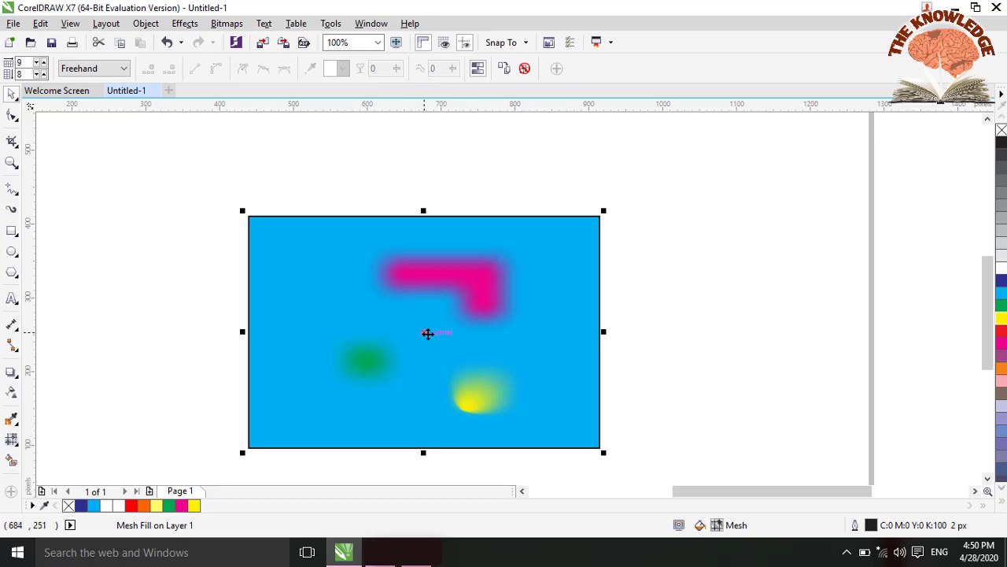
pyautogui.press('Escape')
pyautogui.click(502, 294)
pyautogui.press('p')
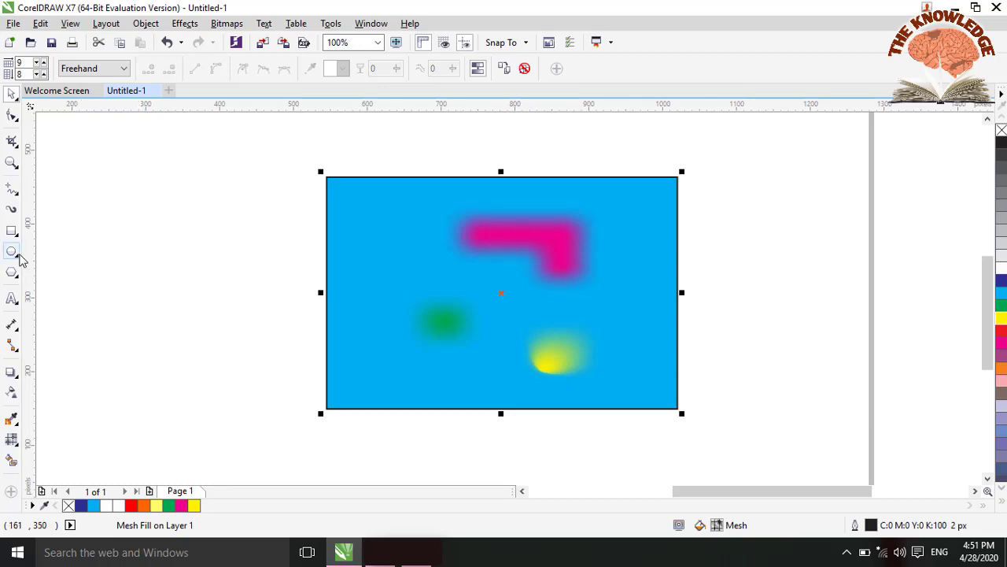
# - Draw an unfilled ellipse of about 212 × 218 px and place it left of the rectangle, centred near X 371, Y 306 px
pyautogui.click(12, 251)
pyautogui.moveTo(91, 239)
pyautogui.mouseDown()
pyautogui.moveTo(236, 375)
pyautogui.moveTo(218, 344)
pyautogui.moveTo(161, 318)
pyautogui.moveTo(175, 322)
pyautogui.mouseUp()
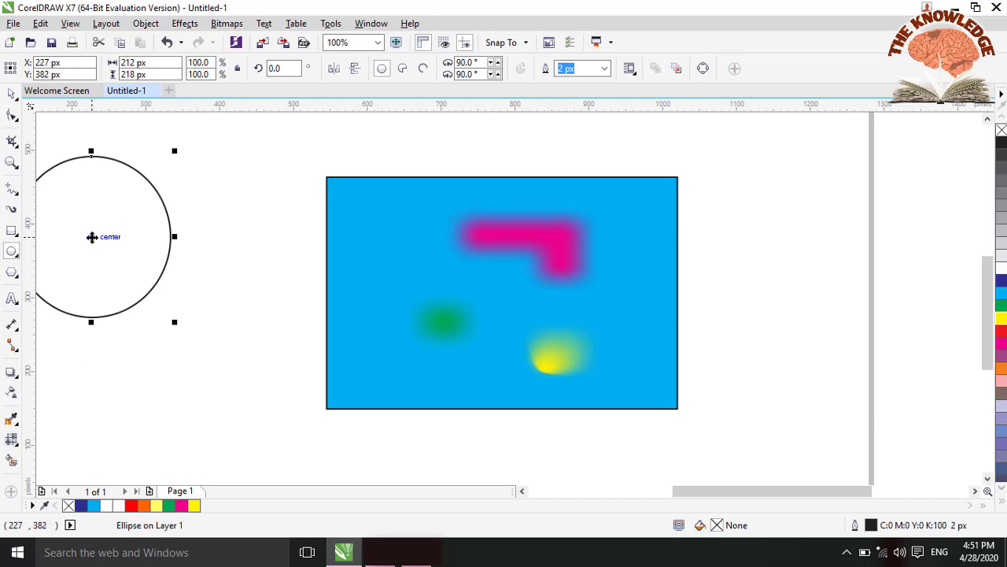
pyautogui.moveTo(92, 237); pyautogui.dragTo(197, 293)
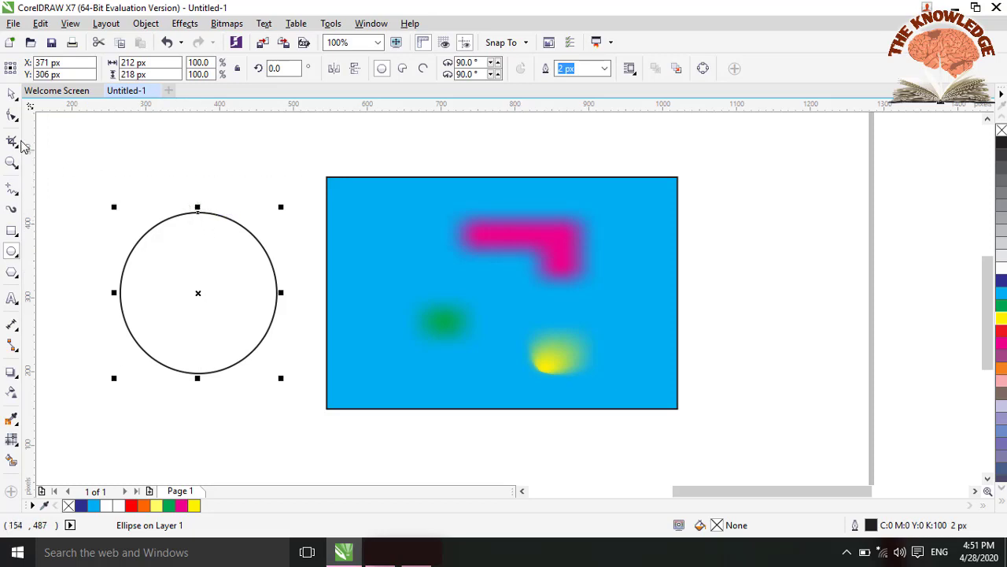
# - Draw a vertical 2-Point Line about 309 px long through the circle's centre, extending beyond both edges
pyautogui.click(21, 195)
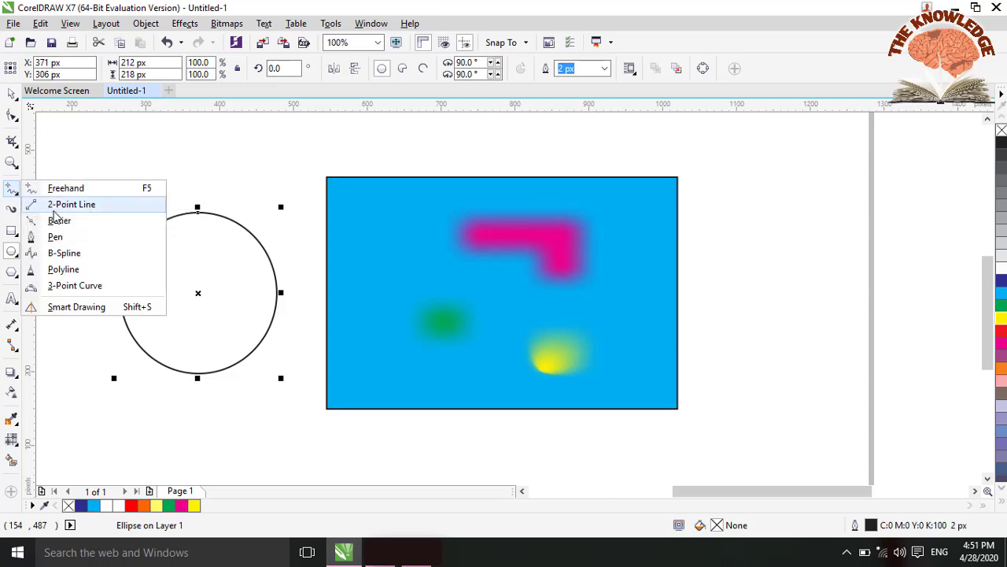
pyautogui.click(72, 205)
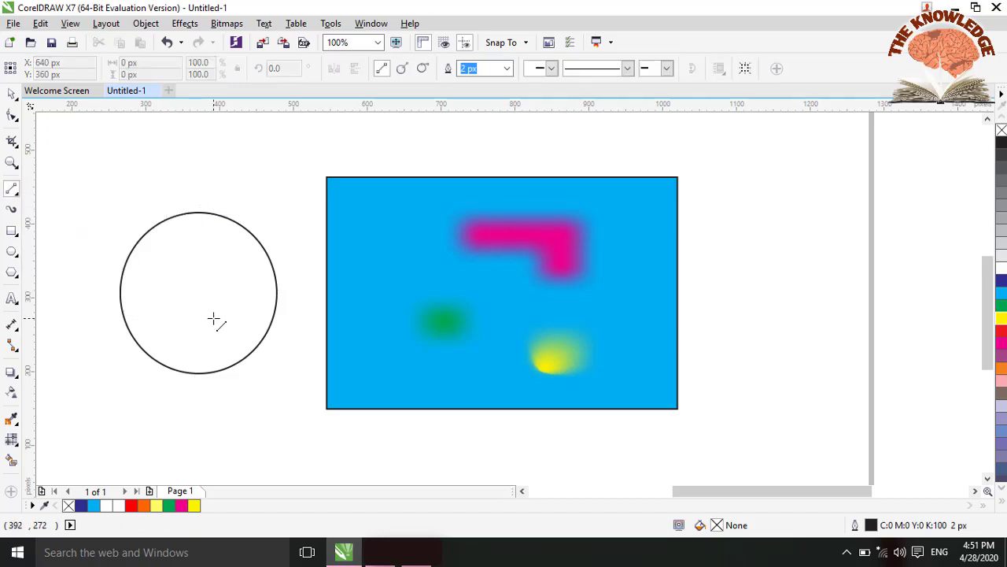
pyautogui.moveTo(197, 195); pyautogui.dragTo(198, 422)
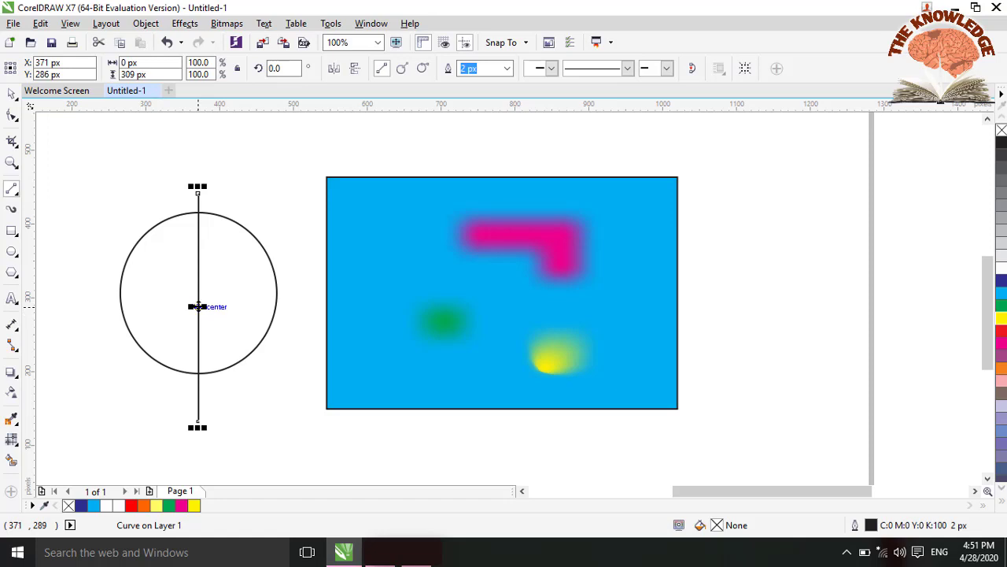
# - Add a horizontal line through the circle's centre by copying the vertical line and rotating the copy to 90°
pyautogui.moveTo(198, 306)
pyautogui.mouseDown()
pyautogui.moveTo(181, 303)
pyautogui.moveTo(181, 313)
pyautogui.moveTo(182, 304)
pyautogui.mouseUp()
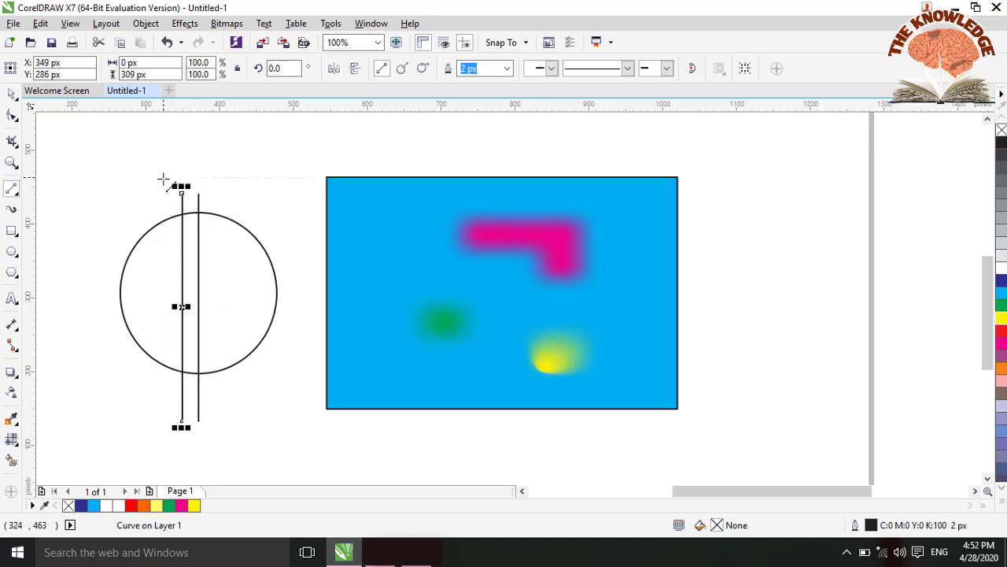
pyautogui.click(274, 68)
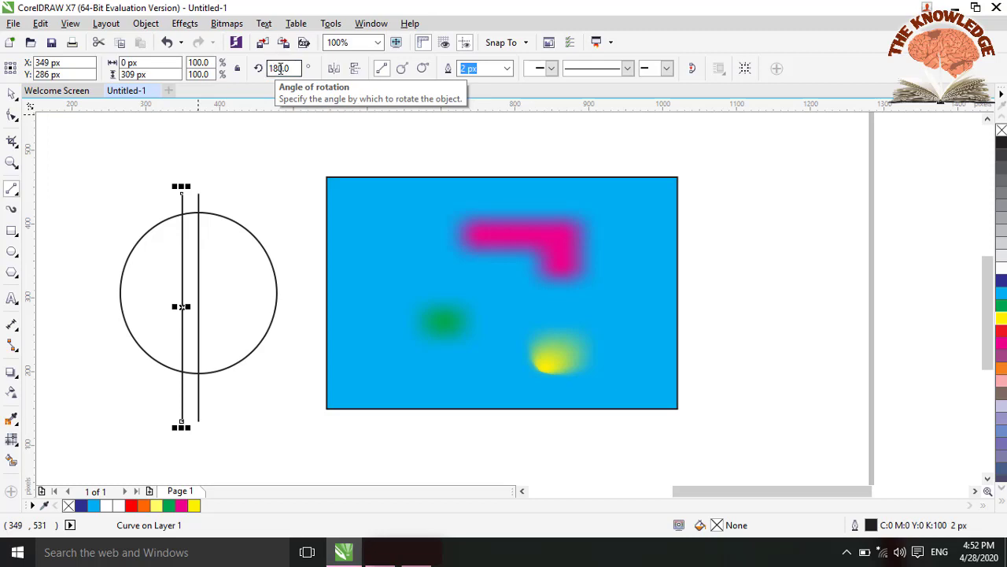
pyautogui.moveTo(282, 69); pyautogui.dragTo(268, 68)
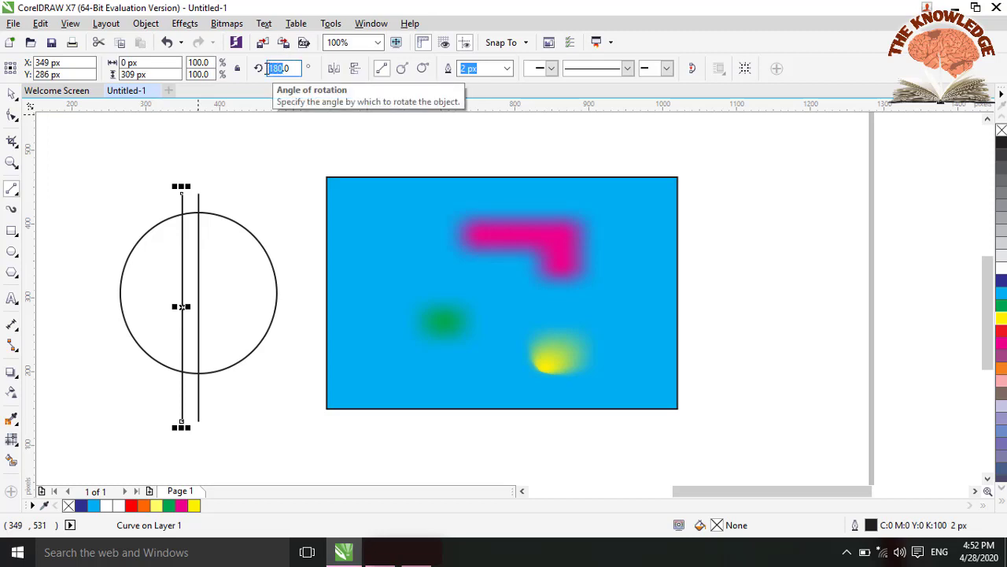
pyautogui.write('90')
pyautogui.press('Return')
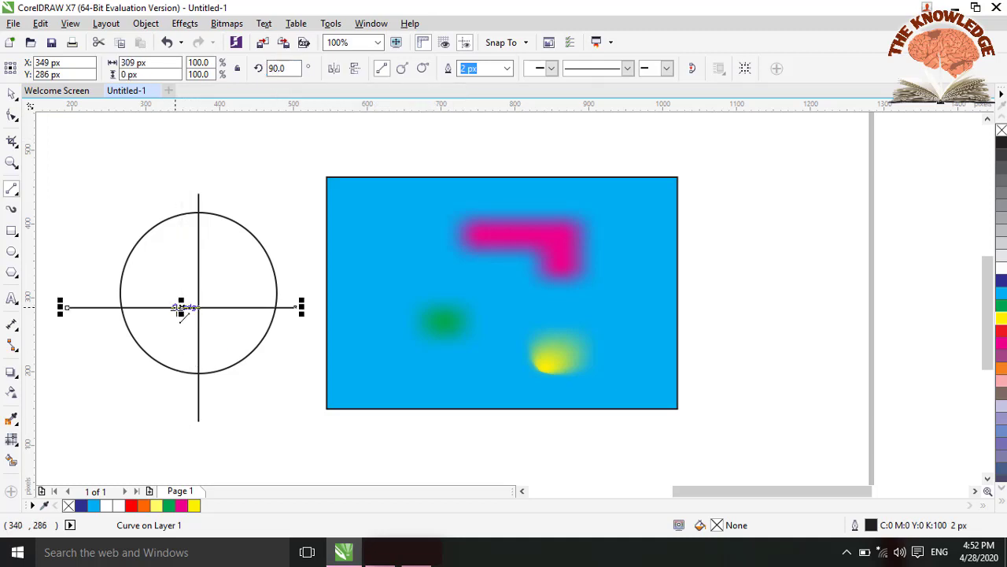
pyautogui.moveTo(182, 307); pyautogui.dragTo(199, 292)
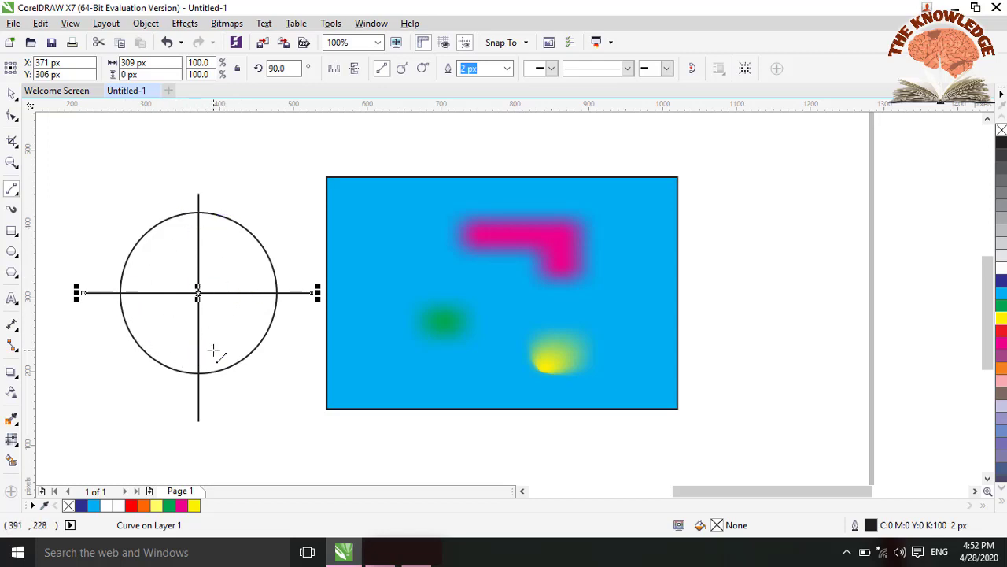
pyautogui.click(123, 316)
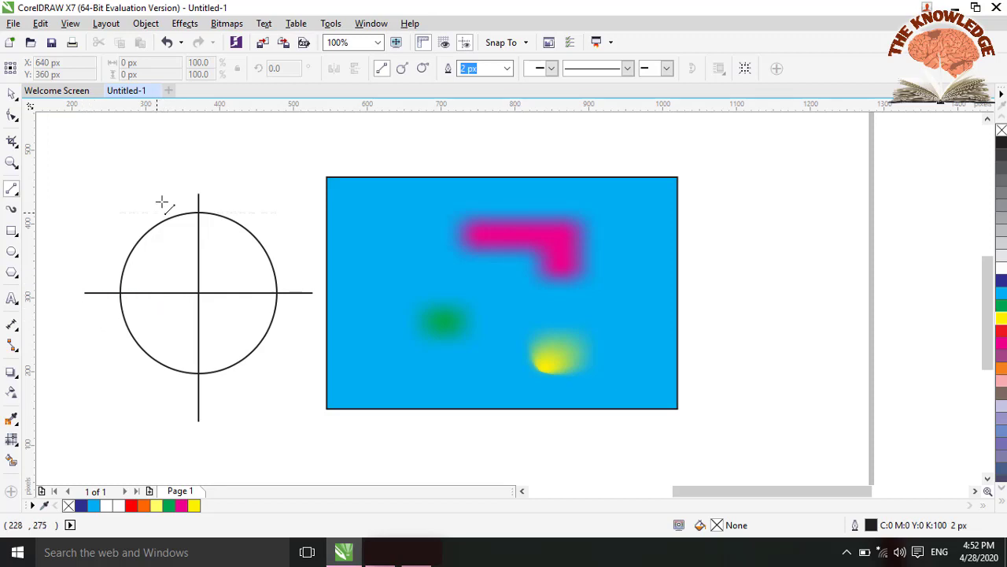
# - Use Smart Fill with orange (#FF6633) to fill the circle's upper-left quadrant
pyautogui.click(10, 93)
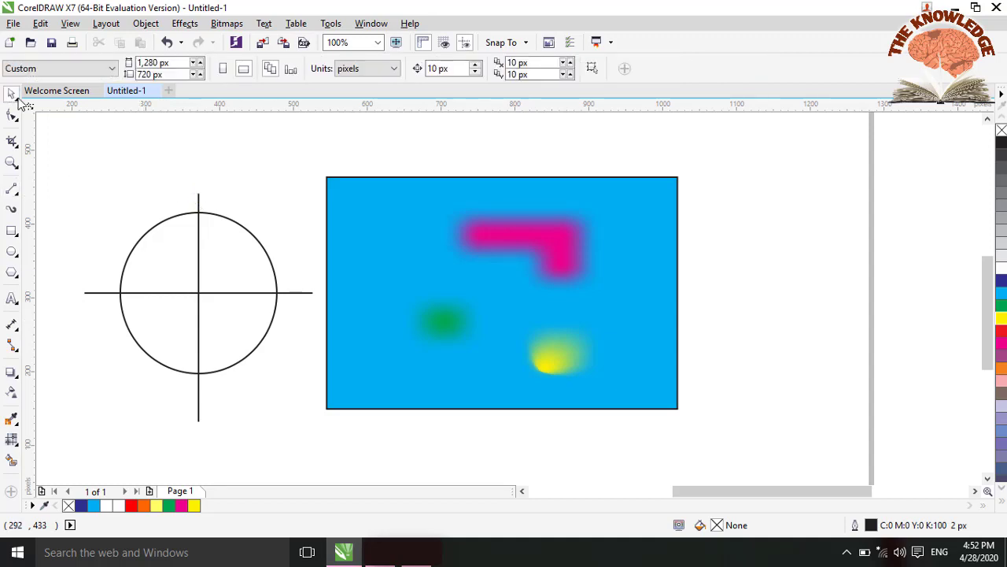
pyautogui.click(199, 197)
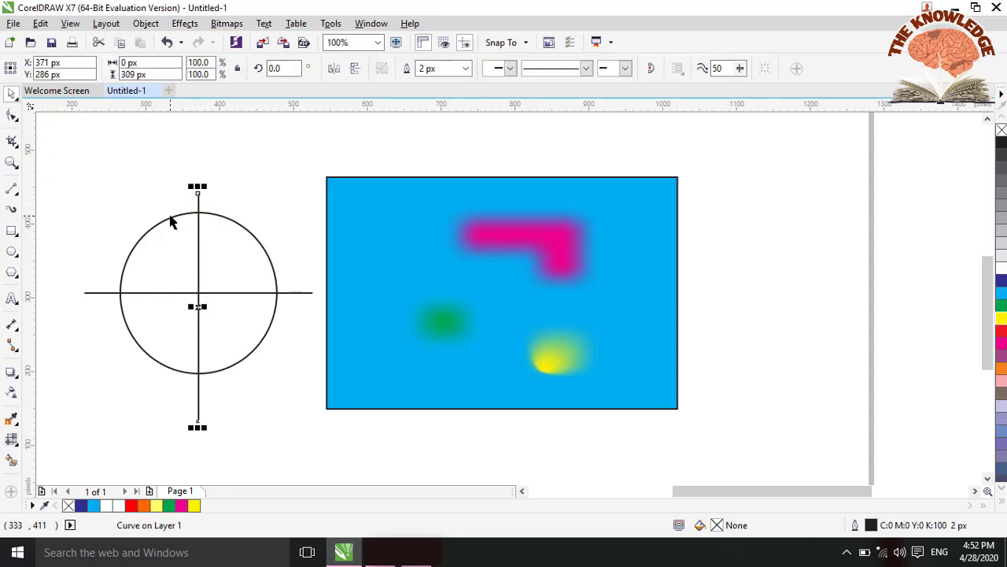
pyautogui.keyDown('shift'); pyautogui.click(170, 221); pyautogui.keyUp('shift')
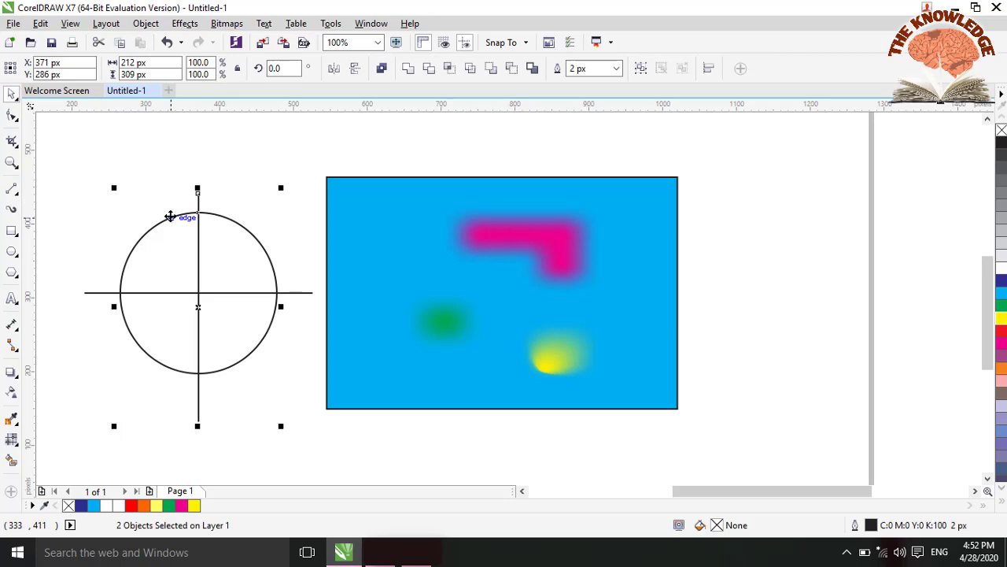
pyautogui.click(11, 462)
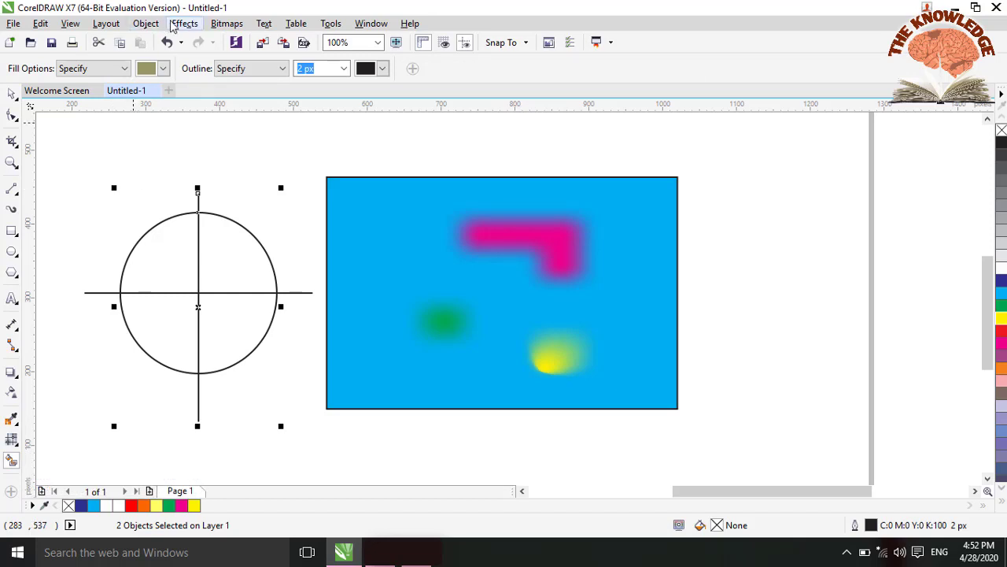
pyautogui.click(163, 69)
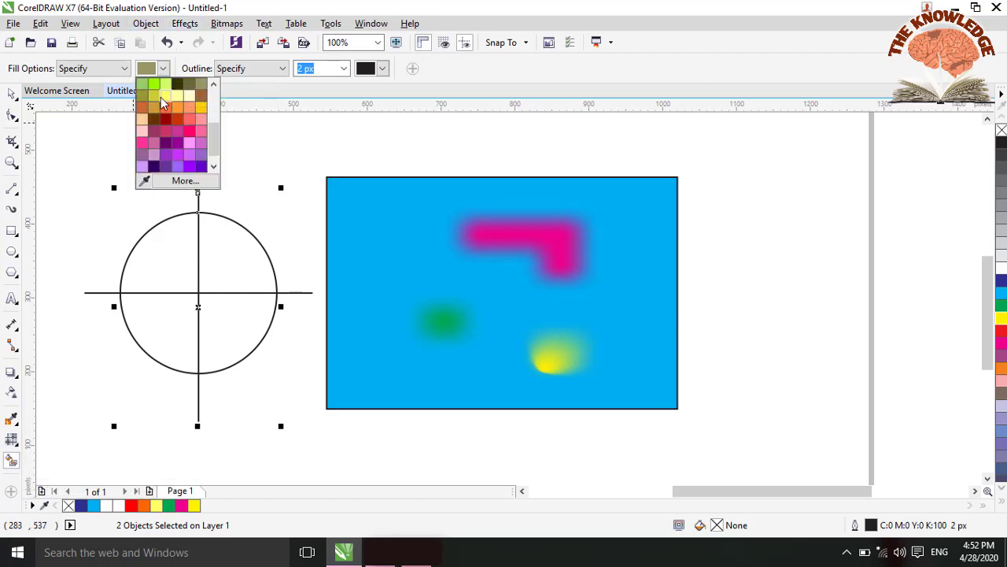
pyautogui.click(164, 106)
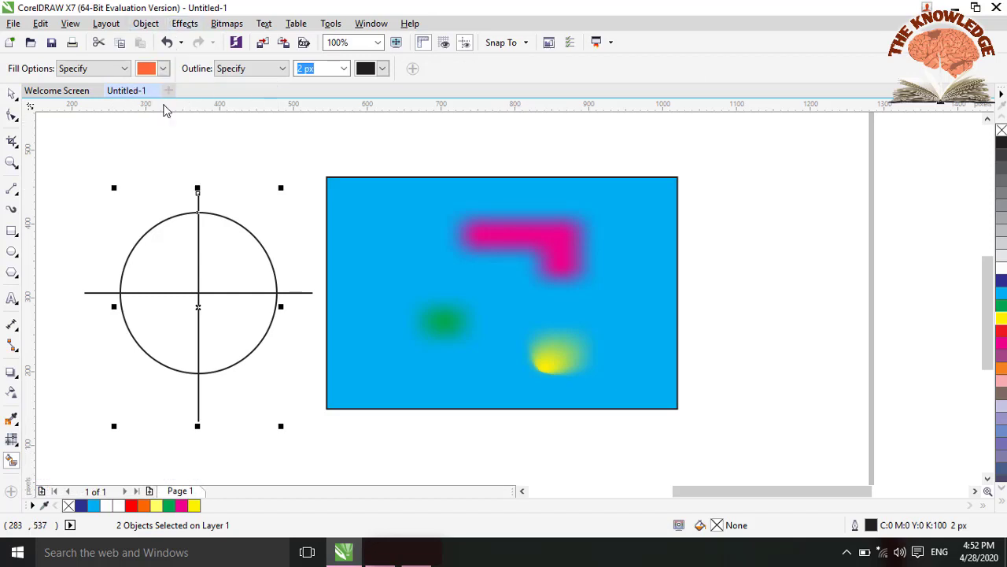
pyautogui.click(174, 250)
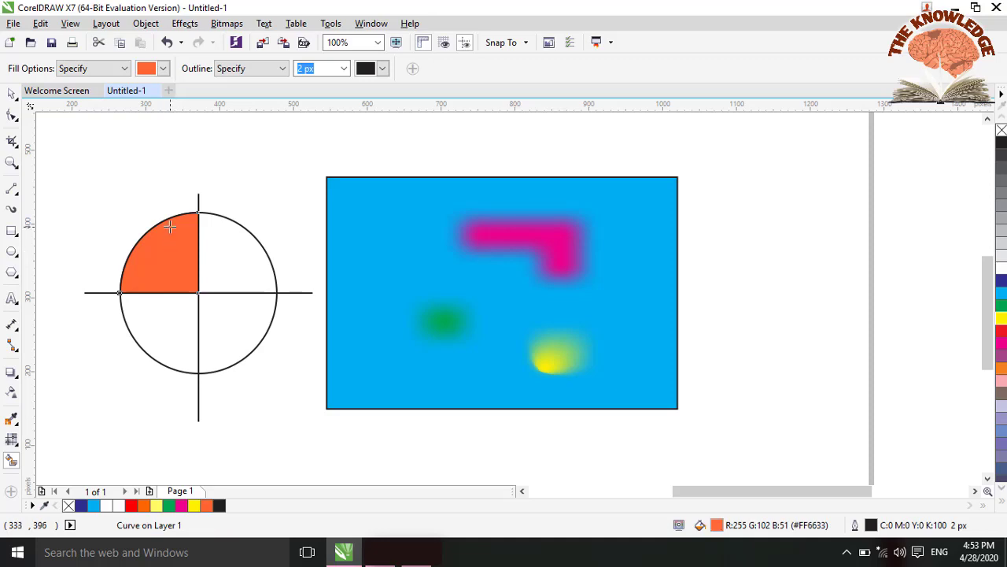
# - Fill the circle's upper-right quadrant with light purple (#CC66CC) using Smart Fill
pyautogui.click(163, 68)
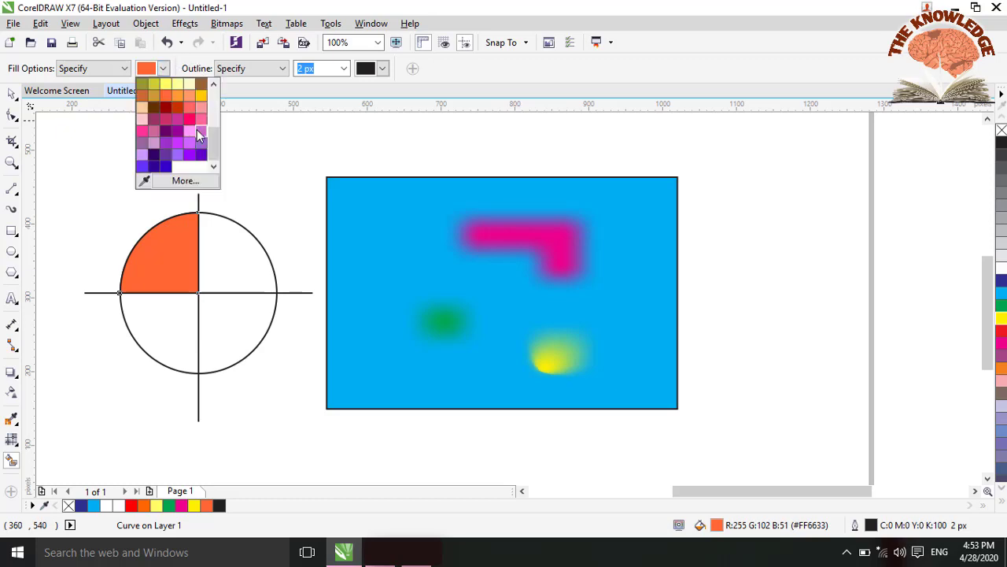
pyautogui.click(198, 134)
pyautogui.click(230, 257)
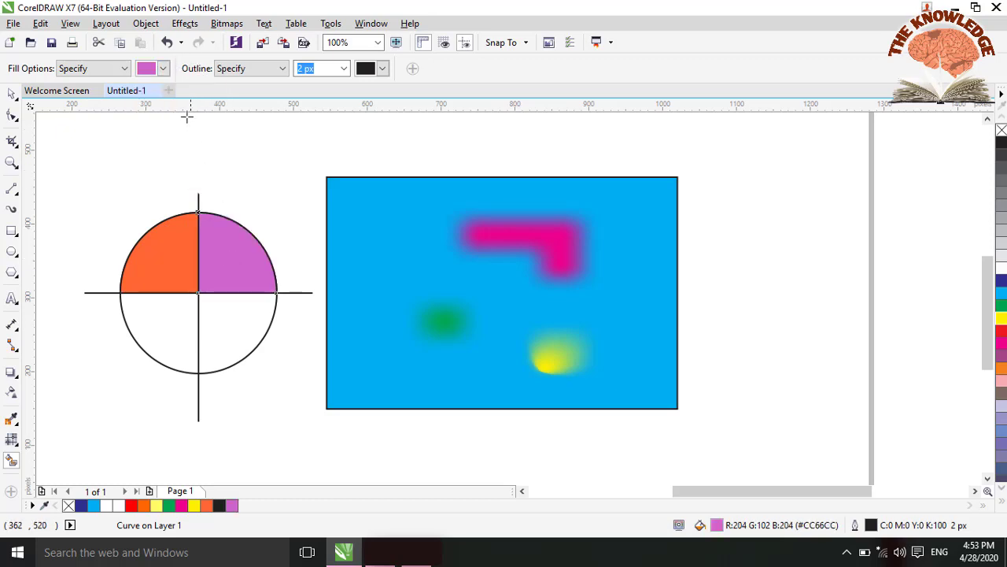
# - Fill the circle's lower-left quadrant with bright violet (#CC33FF) using Smart Fill
pyautogui.click(163, 69)
pyautogui.click(179, 143)
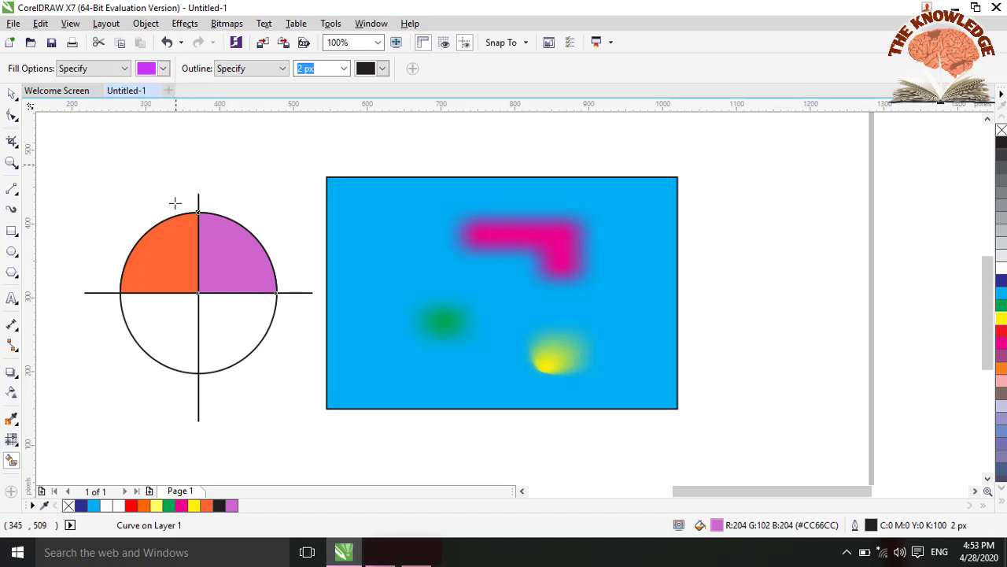
pyautogui.click(163, 334)
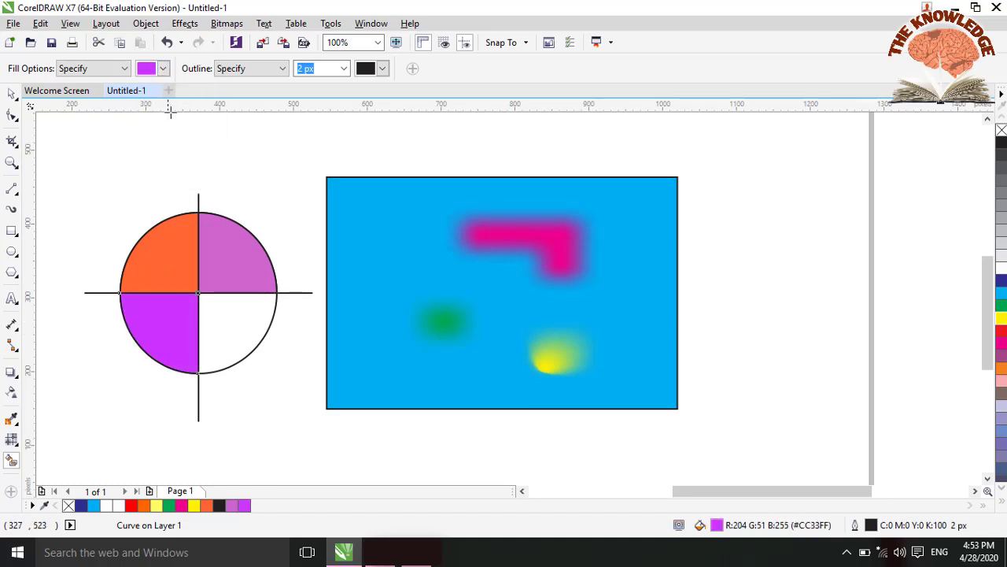
# - Fill the circle's lower-right quadrant with dark purple (#6600CC) using Smart Fill
pyautogui.click(163, 68)
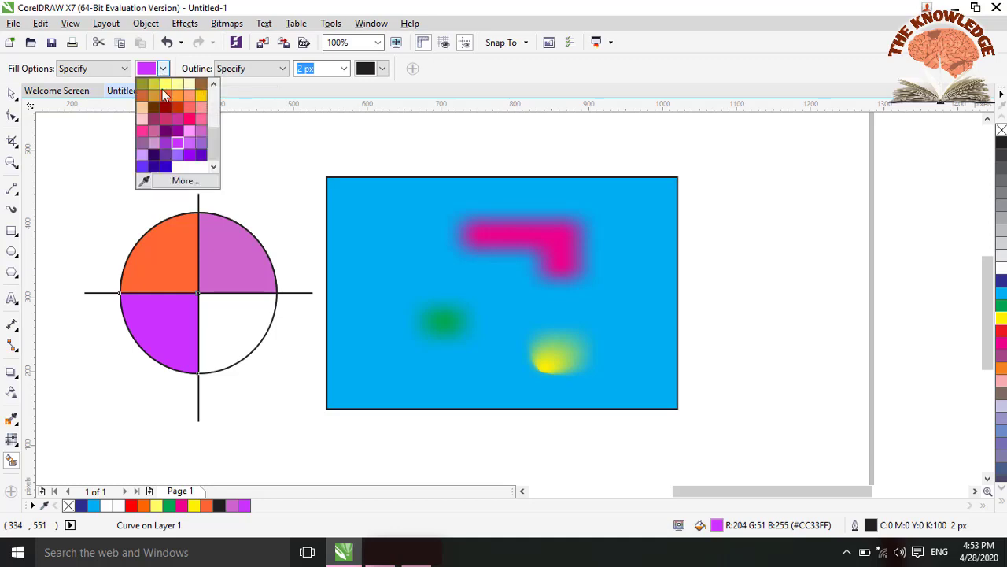
pyautogui.click(203, 153)
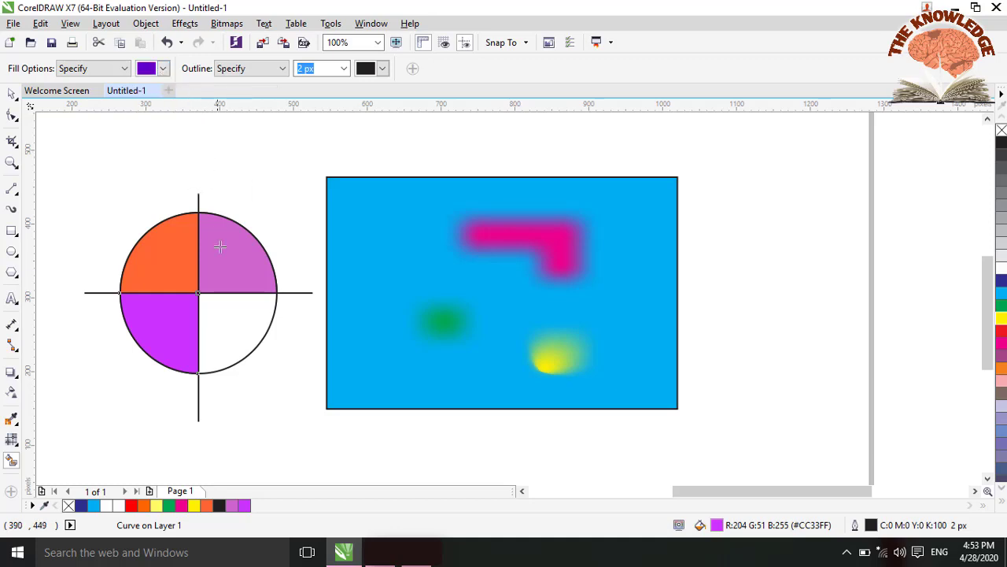
pyautogui.click(225, 323)
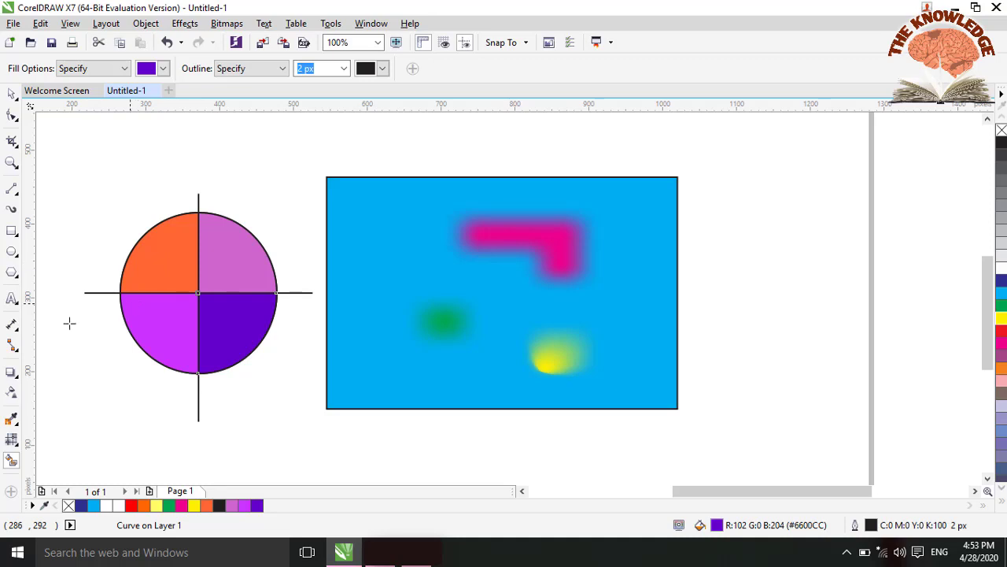
# - Trim the upper-right quadrant using the two crossing lines and the other three quadrants, and break the trimmed curve apart
pyautogui.click(12, 95)
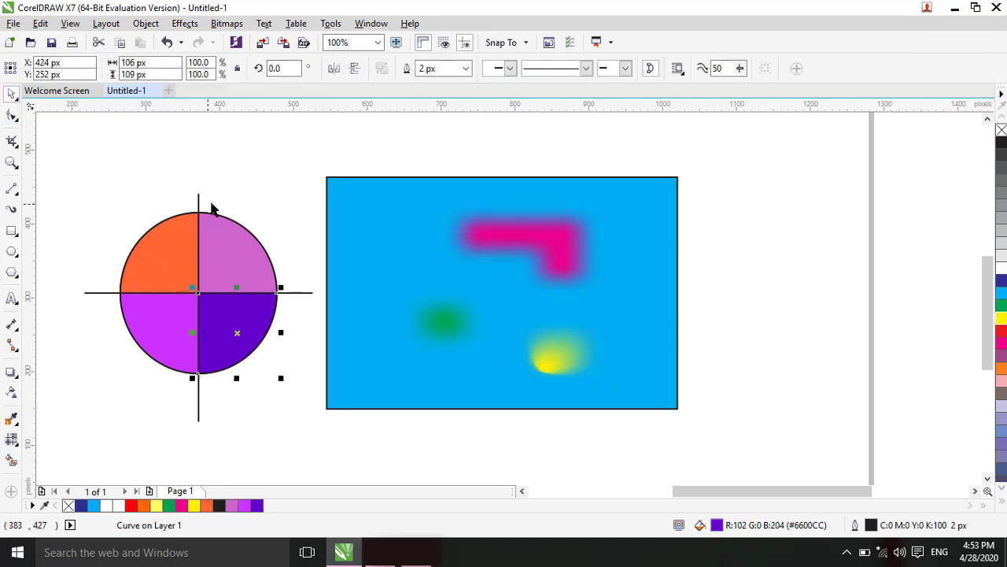
pyautogui.click(198, 203)
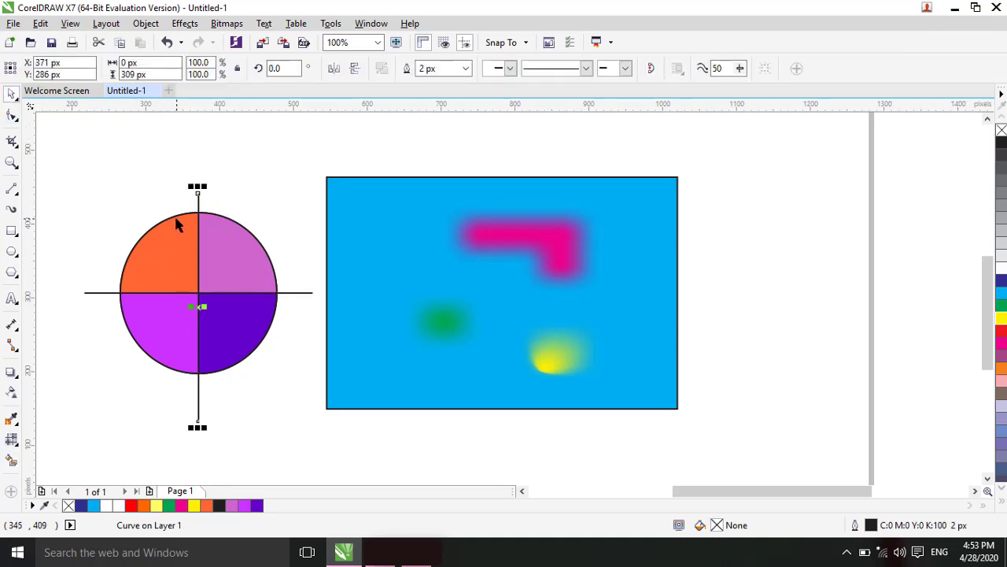
pyautogui.keyDown('shift'); pyautogui.click(171, 216); pyautogui.keyUp('shift')
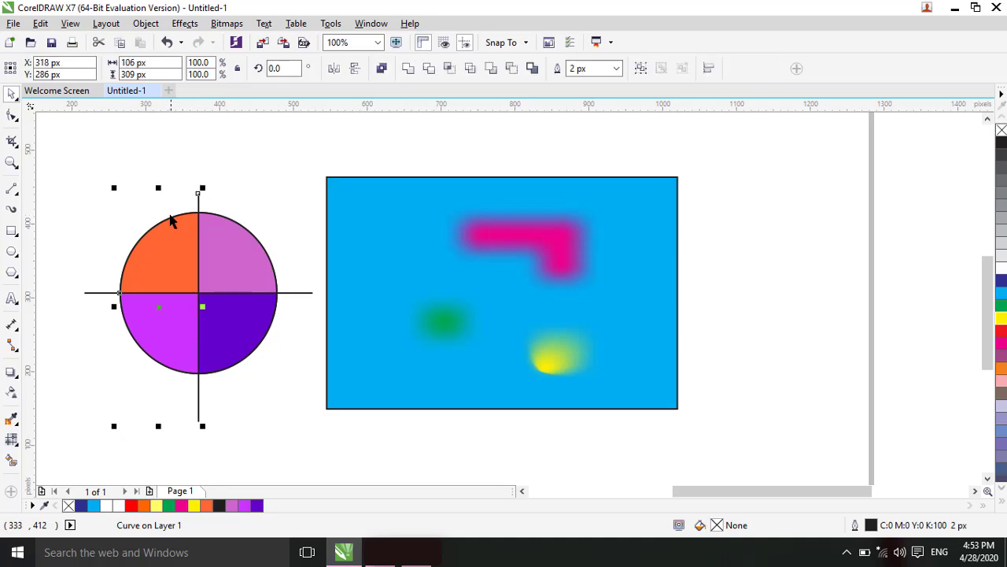
pyautogui.keyDown('shift'); pyautogui.click(105, 293); pyautogui.keyUp('shift')
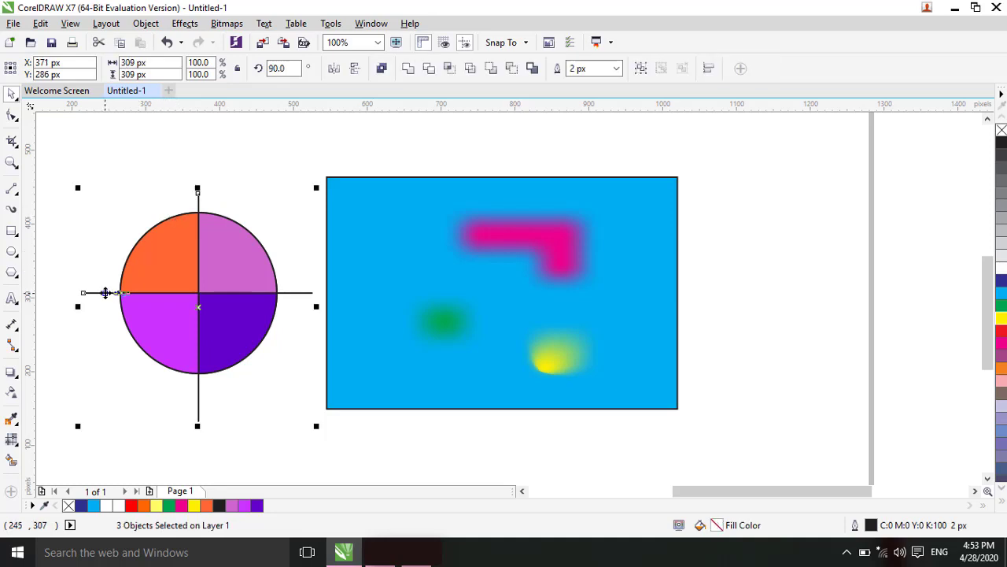
pyautogui.keyDown('shift'); pyautogui.click(136, 346); pyautogui.keyUp('shift')
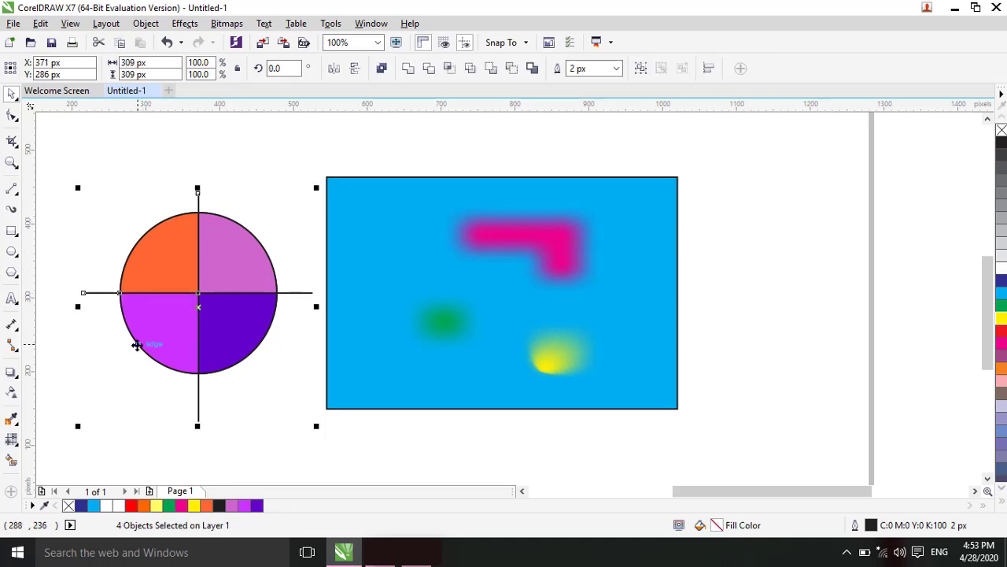
pyautogui.keyDown('shift'); pyautogui.click(261, 346); pyautogui.keyUp('shift')
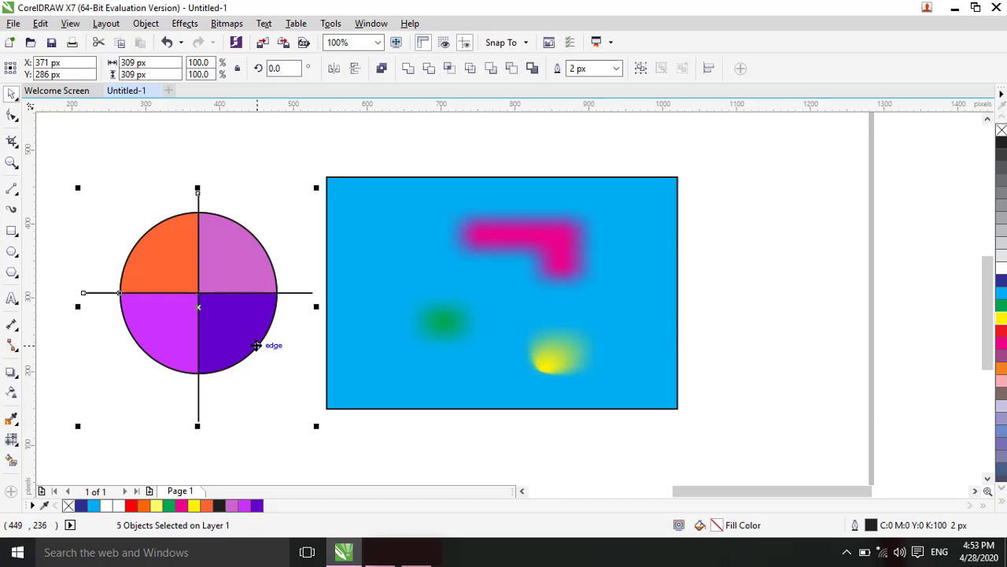
pyautogui.keyDown('shift'); pyautogui.click(266, 246); pyautogui.keyUp('shift')
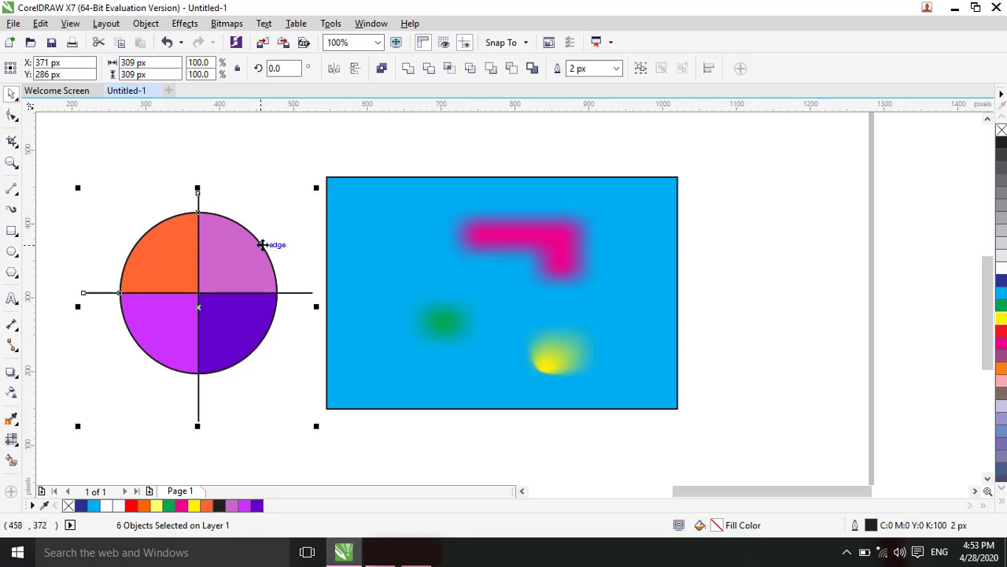
pyautogui.click(429, 69)
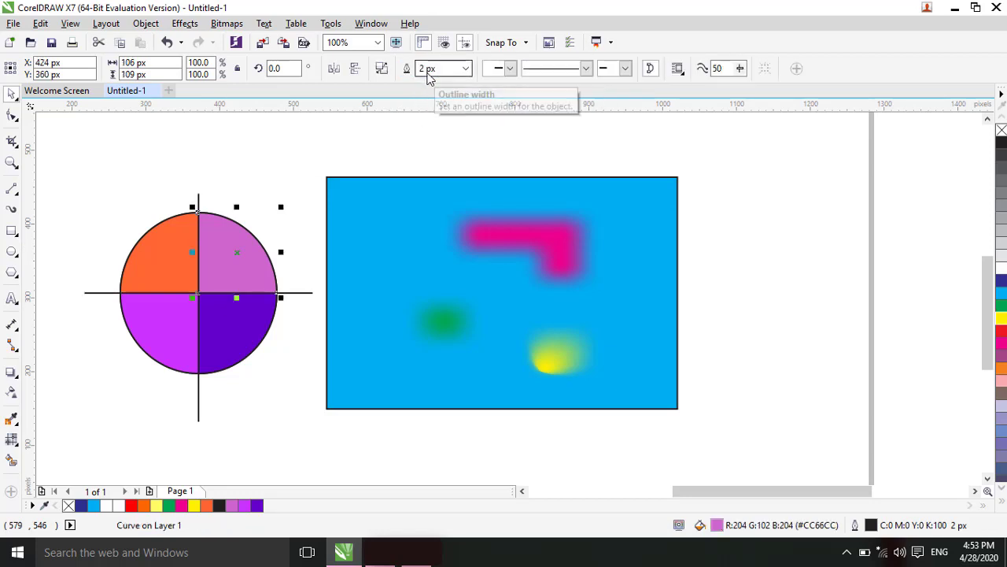
pyautogui.click(382, 69)
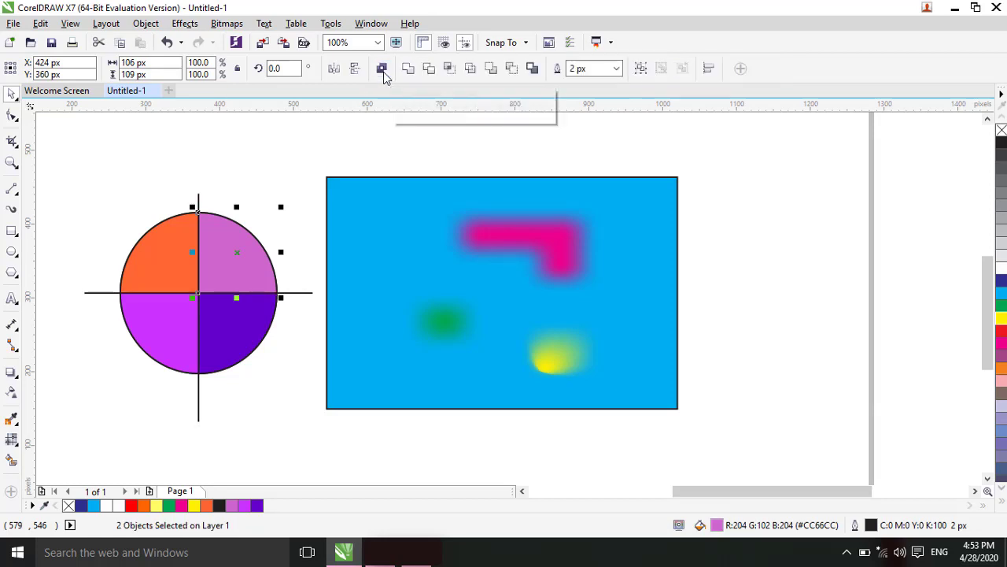
# - Move the vertical and horizontal dividing lines off the circle into the empty area below it
pyautogui.click(198, 203)
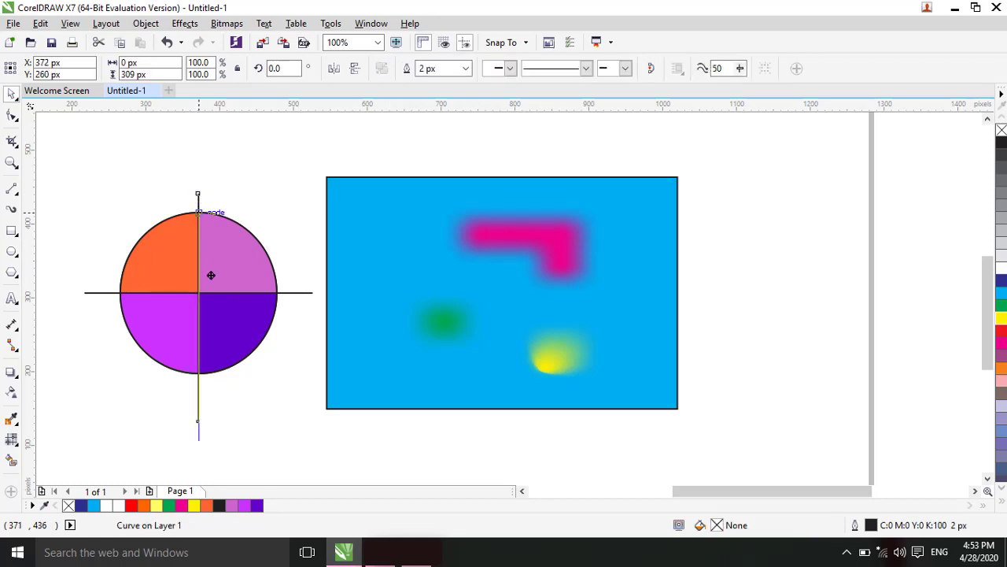
pyautogui.moveTo(211, 275); pyautogui.dragTo(299, 437)
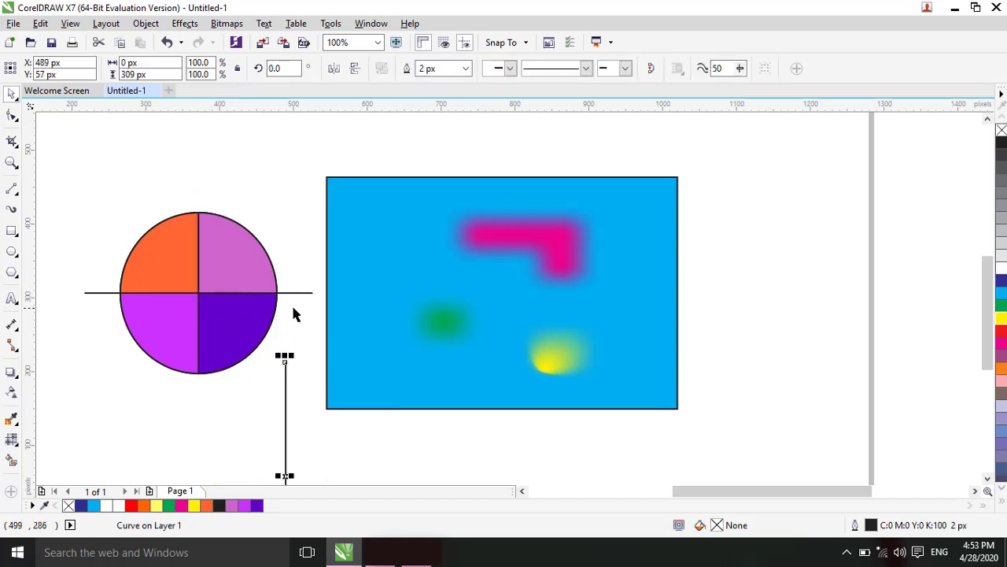
pyautogui.moveTo(302, 294); pyautogui.dragTo(321, 429)
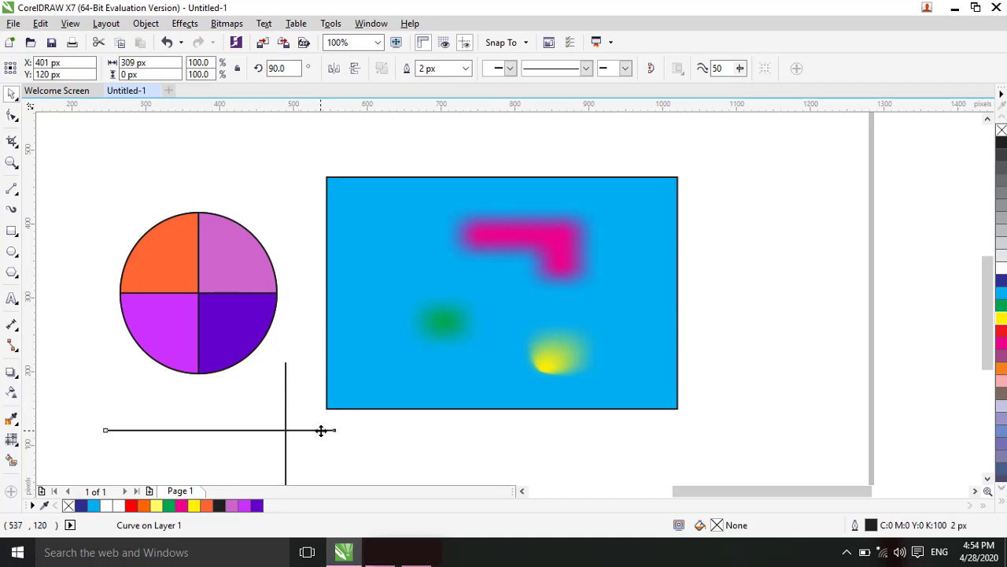
pyautogui.click(321, 429)
# - Select all the pieces of the four-coloured circle and remove their outlines
pyautogui.moveTo(96, 189); pyautogui.dragTo(289, 384)
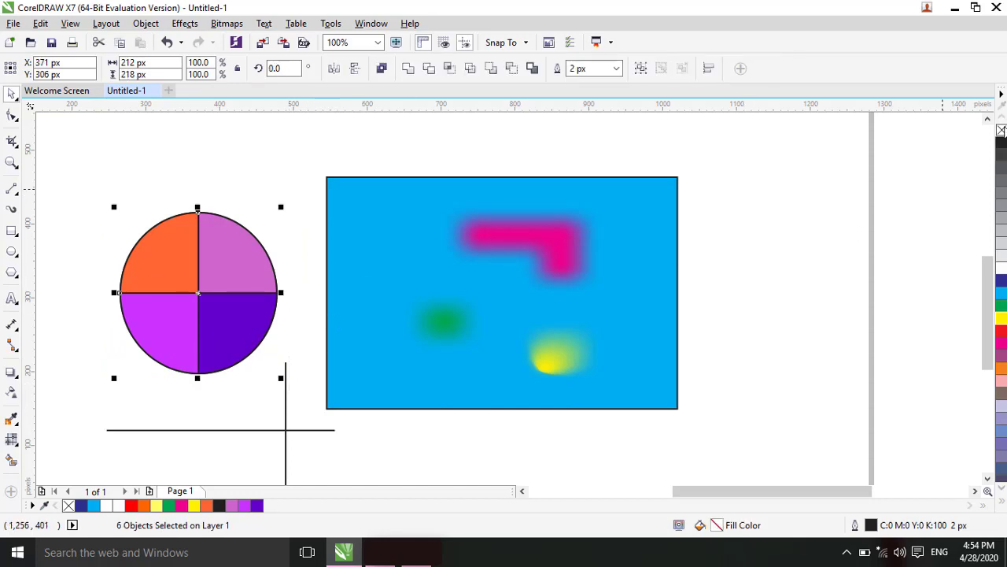
pyautogui.rightClick(1002, 131)
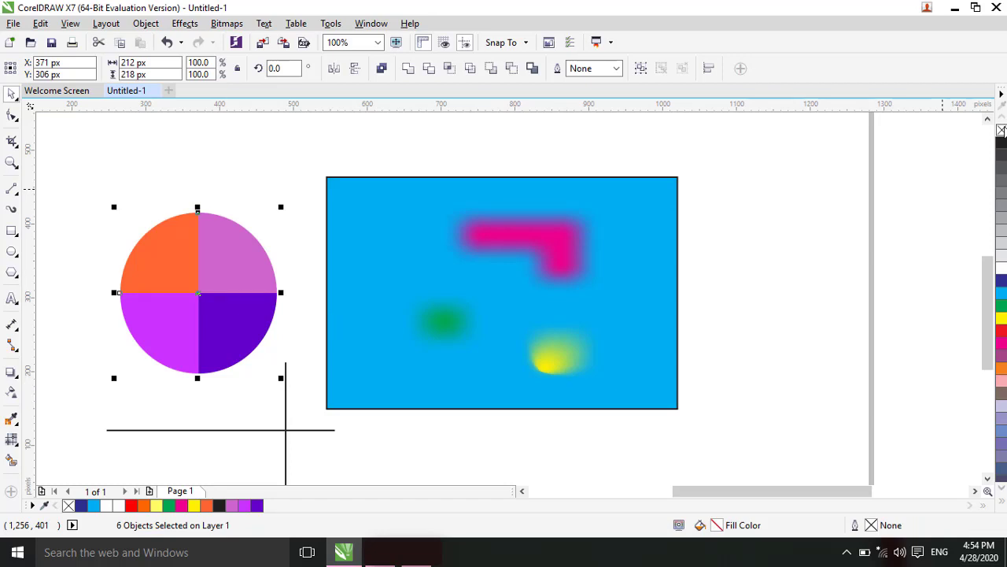
# - Try a 10% Black fill and outline on the circle's pieces, and undo both changes
pyautogui.click(1001, 250)
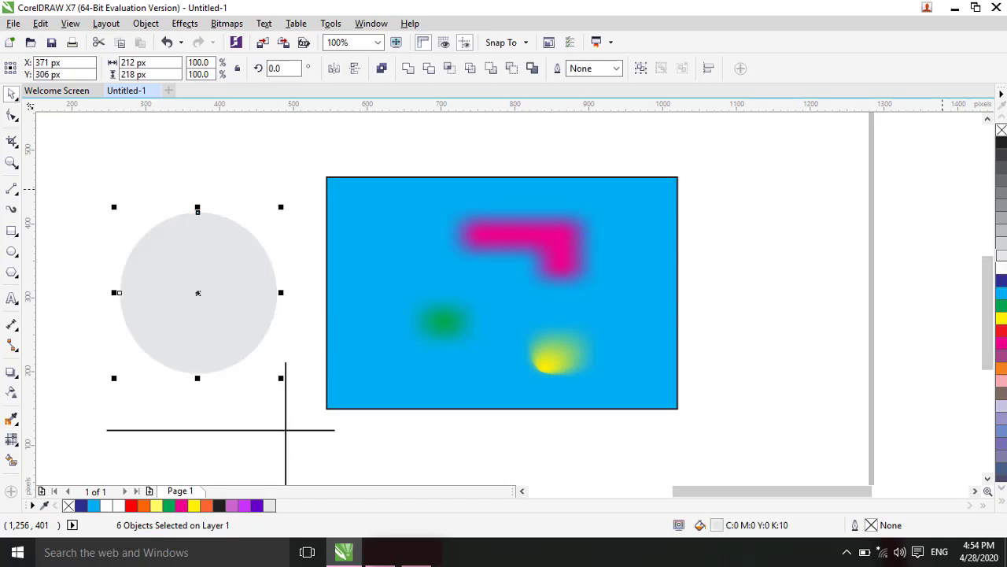
pyautogui.rightClick(1001, 251)
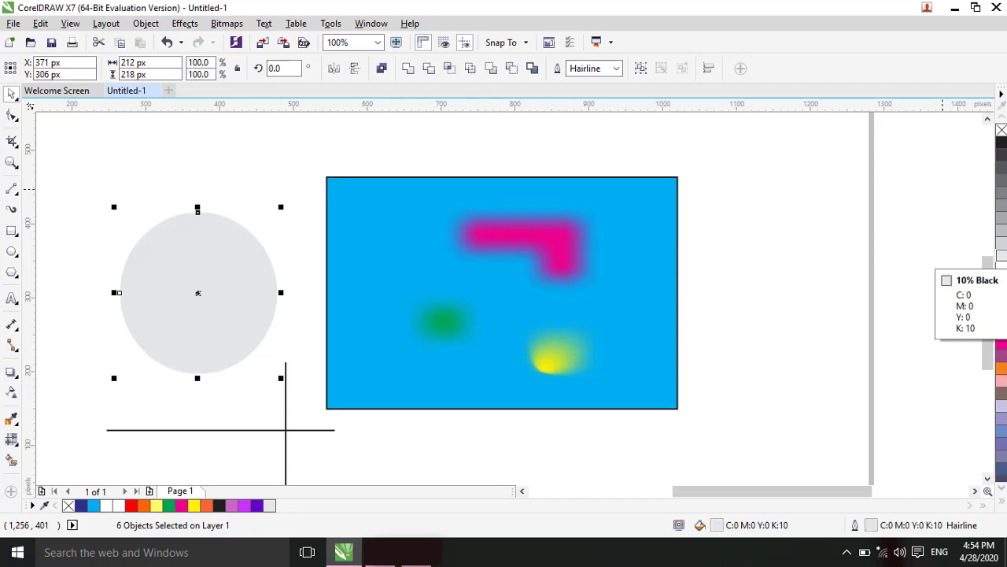
pyautogui.hotkey('ctrl', 'z')
pyautogui.hotkey('ctrl', 'z')
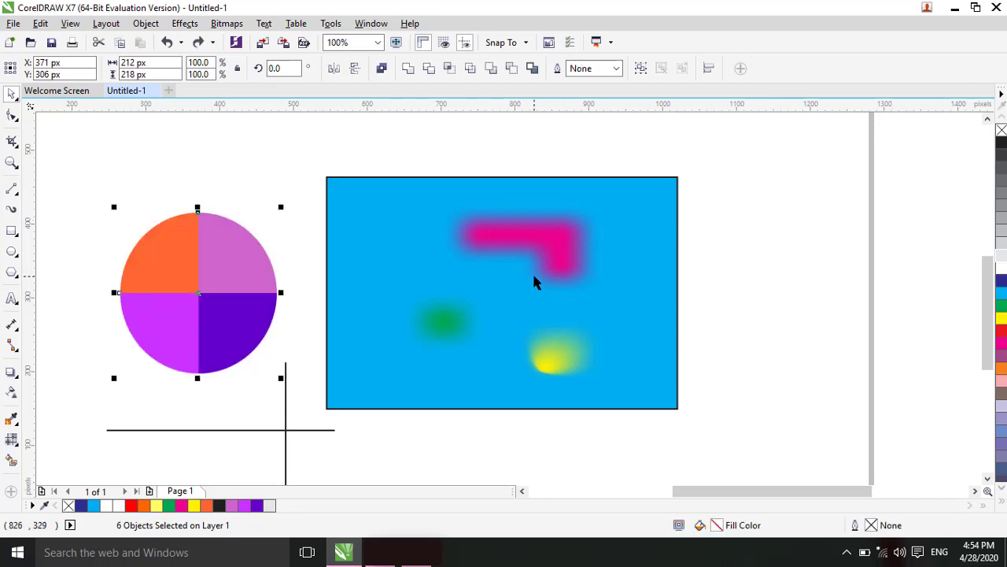
# - Select all the circle's pieces and give them a green (C100 M0 Y100 K0) outline and fill
pyautogui.moveTo(85, 190); pyautogui.dragTo(283, 386)
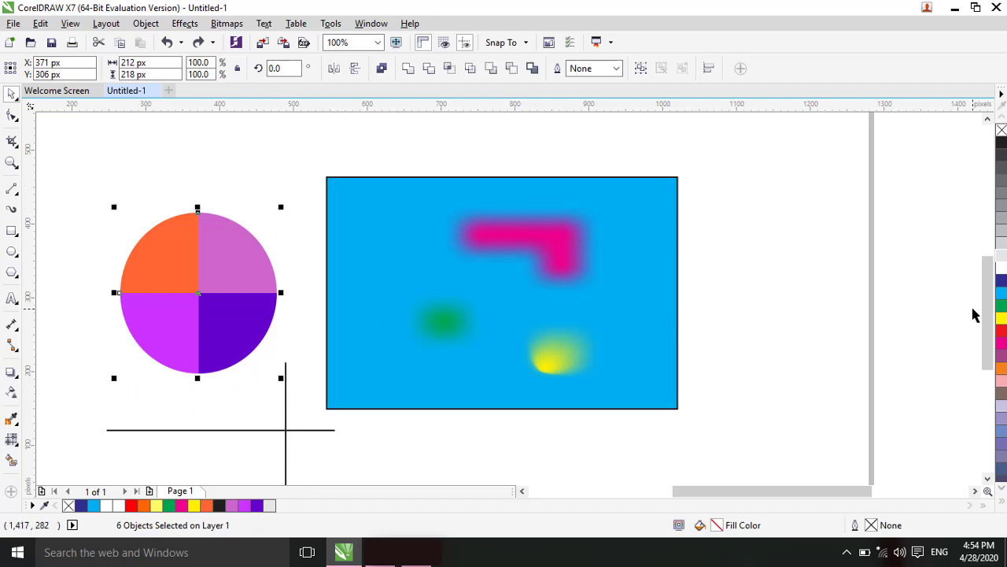
pyautogui.rightClick(1003, 308)
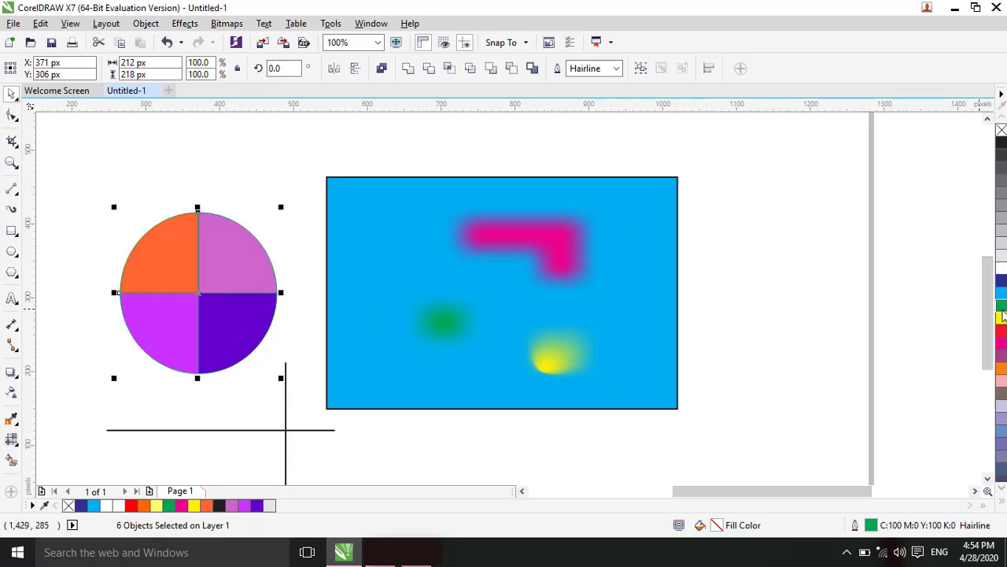
pyautogui.click(1002, 309)
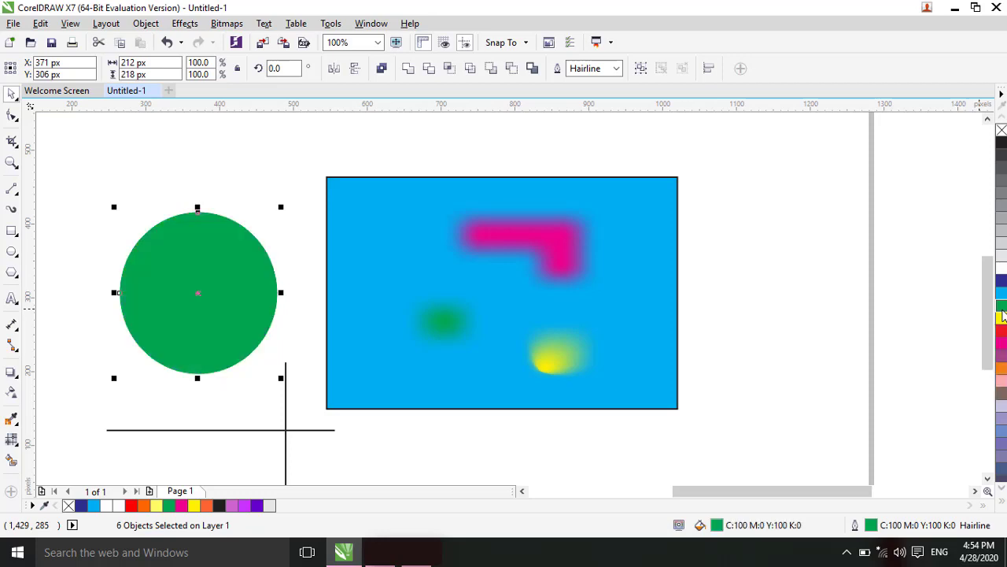